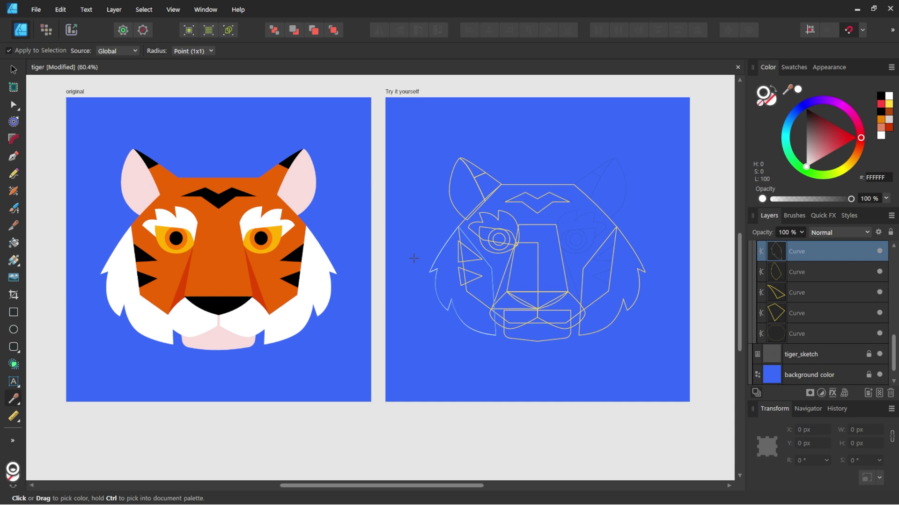
- Undo the last colour change and swap stroke and fill colours on all the curves of the "Try it yourself" tiger
{"action": "key", "text": "ctrl+z"}
{"action": "key", "text": "v"}
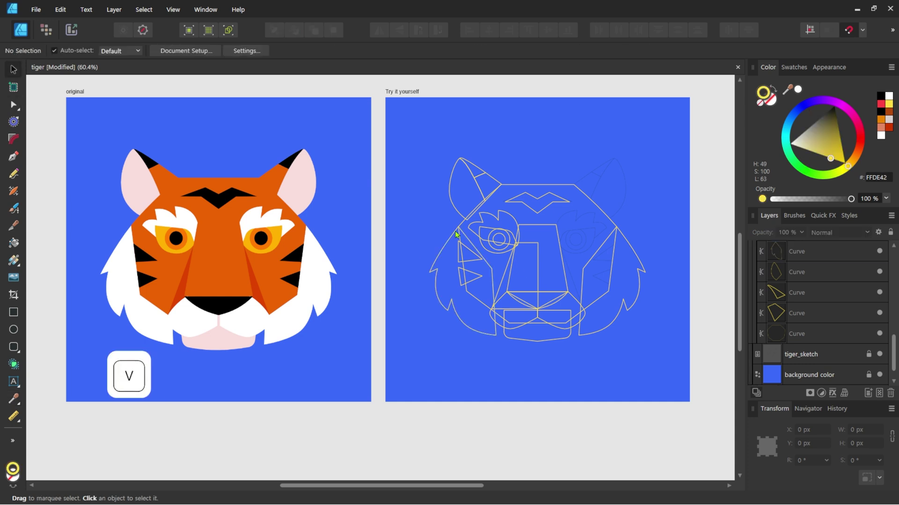
{"action": "mouse_move", "coordinate": [386, 106]}
{"action": "left_mouse_down"}
{"action": "mouse_move", "coordinate": [526, 234]}
{"action": "mouse_move", "coordinate": [576, 328]}
{"action": "mouse_move", "coordinate": [661, 373]}
{"action": "left_mouse_up"}
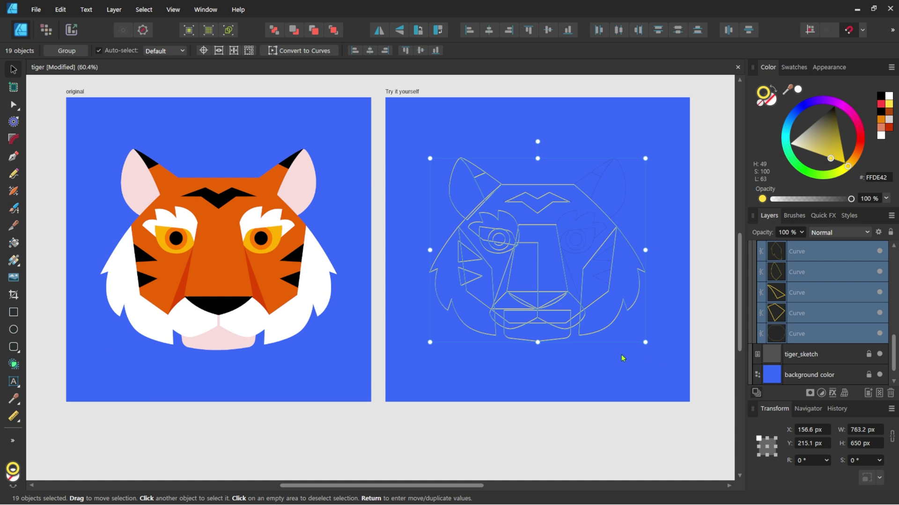
{"action": "key", "text": "shift"}
{"action": "key", "text": "shift+x"}
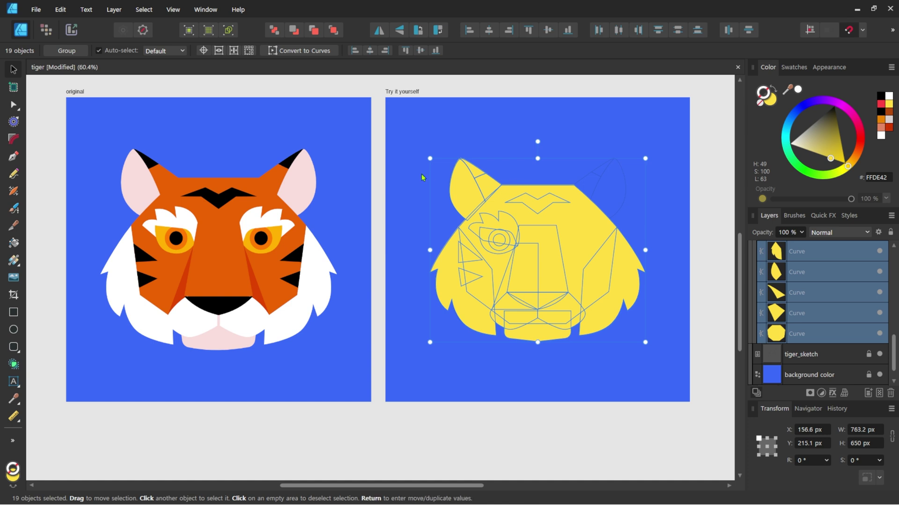
- Fill the left inner ear shape with the pink F8DDDD sampled from the original tiger's ear
{"action": "left_click", "coordinate": [401, 227]}
{"action": "left_click", "coordinate": [462, 196]}
{"action": "key", "text": "i"}
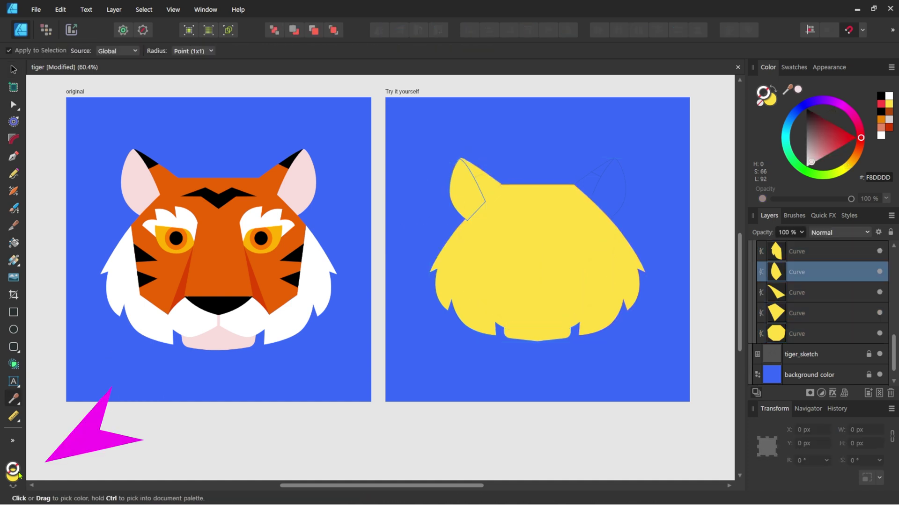
{"action": "left_click", "coordinate": [14, 482]}
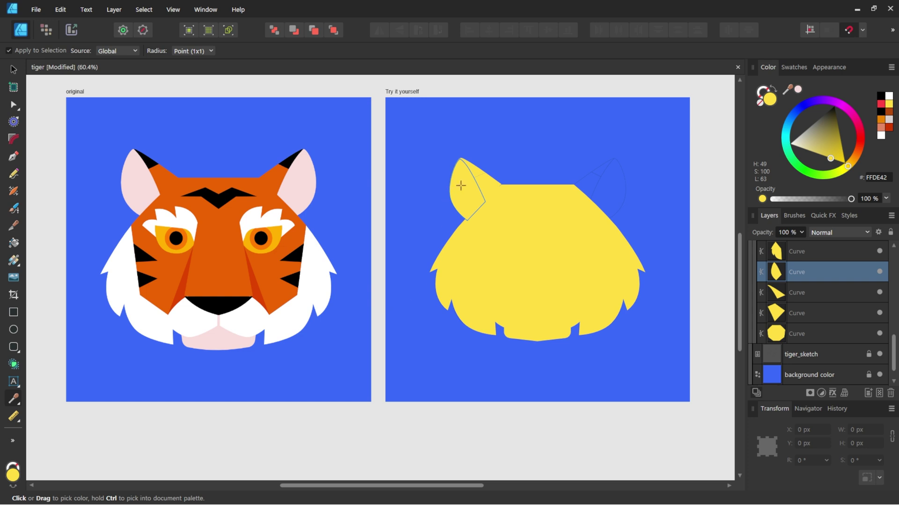
{"action": "key", "text": "v"}
{"action": "left_click", "coordinate": [462, 197]}
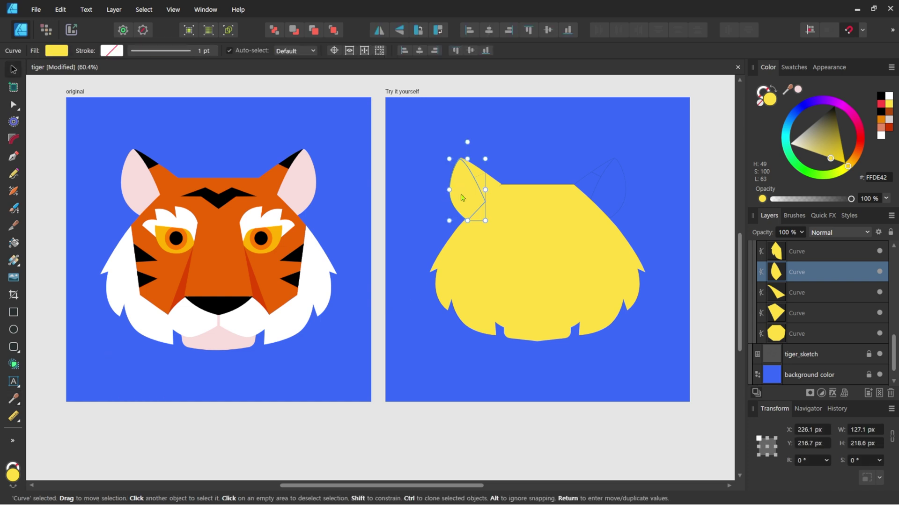
{"action": "key", "text": "i"}
{"action": "left_click", "coordinate": [145, 184]}
{"action": "key", "text": "v"}
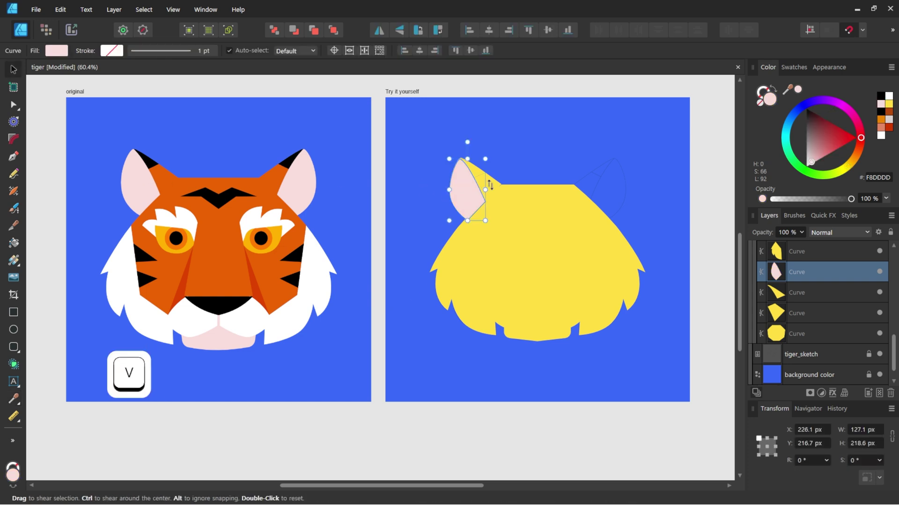
- Fill the left ear's back shape with the original's orange and its tip with the original's black
{"action": "left_click", "coordinate": [489, 186]}
{"action": "key", "text": "i"}
{"action": "left_click", "coordinate": [165, 182]}
{"action": "key", "text": "v"}
{"action": "left_click", "coordinate": [475, 170]}
{"action": "key", "text": "i"}
{"action": "left_click", "coordinate": [149, 162]}
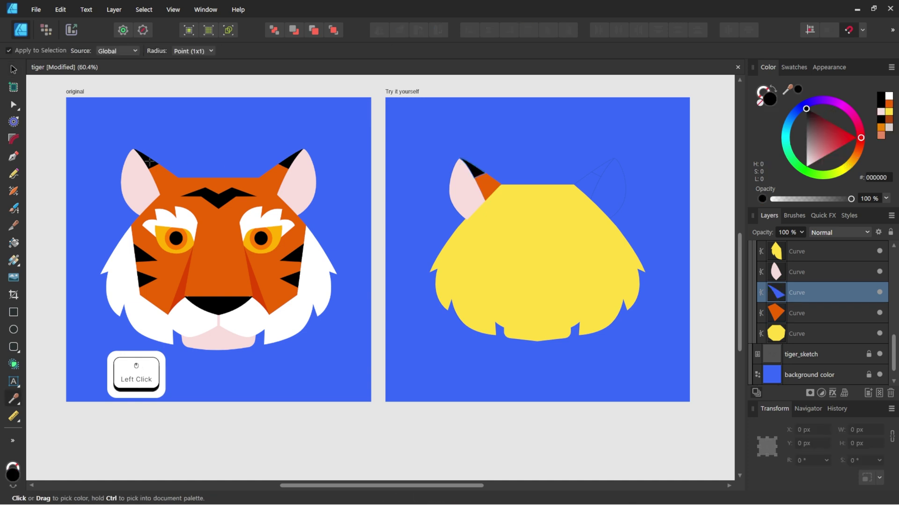
- Fill the eyebrow shape with white and the large head shape with orange, both sampled from the original tiger
{"action": "key", "text": "v"}
{"action": "left_click", "coordinate": [495, 225]}
{"action": "key", "text": "i"}
{"action": "key", "text": "v"}
{"action": "left_click", "coordinate": [510, 195]}
{"action": "key", "text": "i"}
{"action": "left_click", "coordinate": [180, 191]}
{"action": "key", "text": "v"}
- Fill the left cheek fur shape with the white sampled from the original tiger's cheek
{"action": "left_click", "coordinate": [456, 269]}
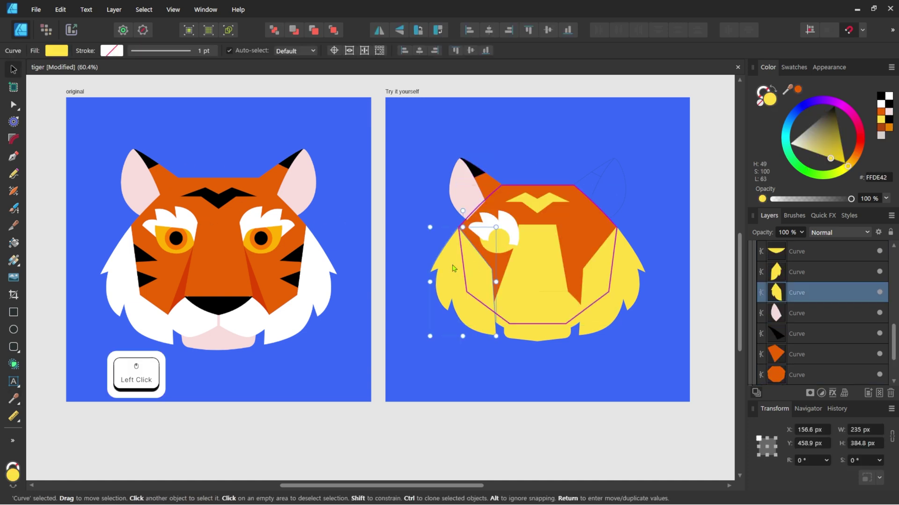
{"action": "key", "text": "i"}
{"action": "left_click", "coordinate": [123, 277]}
{"action": "key", "text": "v"}
- Fill the nose bridge with the original's orange and the shadow shape beside it with the original's dark red
{"action": "left_click", "coordinate": [544, 270]}
{"action": "left_click", "coordinate": [516, 282]}
{"action": "key", "text": "i"}
{"action": "left_click", "coordinate": [183, 285]}
{"action": "key", "text": "v"}
- Fill the nose shape with the original's black and the chin shape with the original's pink
{"action": "left_click", "coordinate": [551, 298]}
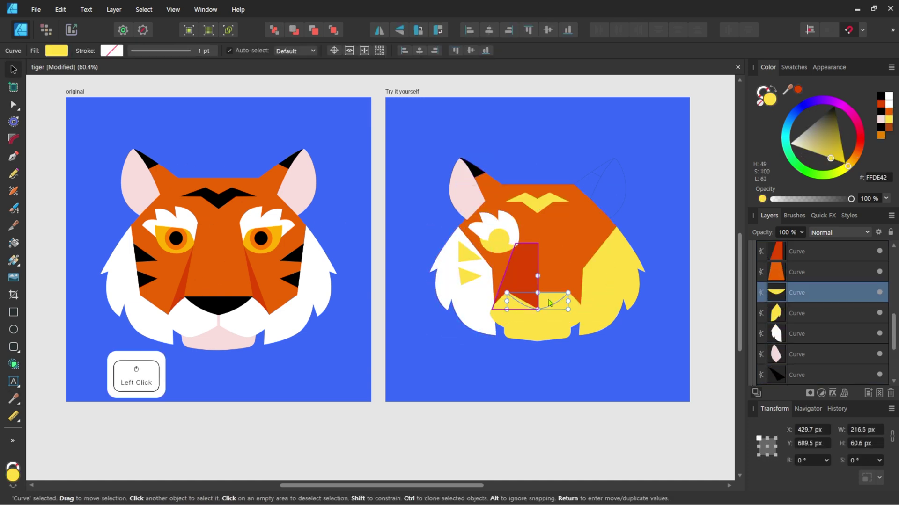
{"action": "key", "text": "i"}
{"action": "left_click", "coordinate": [220, 305]}
{"action": "key", "text": "v"}
{"action": "left_click", "coordinate": [222, 336]}
{"action": "key", "text": "v"}
- Fill the left half of the muzzle with the white sampled from the original tiger
{"action": "left_click", "coordinate": [503, 306]}
{"action": "key", "text": "i"}
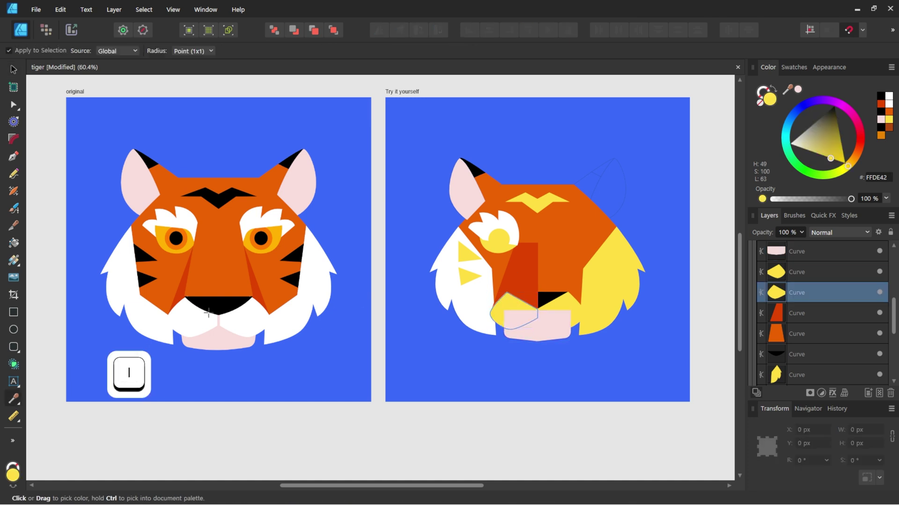
{"action": "left_click", "coordinate": [199, 322]}
{"action": "key", "text": "v"}
- Fill the iris ellipse with the original's orange FF7B00 and the pupil ellipse with the original's black
{"action": "left_click", "coordinate": [497, 247]}
{"action": "key", "text": "i"}
{"action": "left_click", "coordinate": [184, 242]}
{"action": "key", "text": "v"}
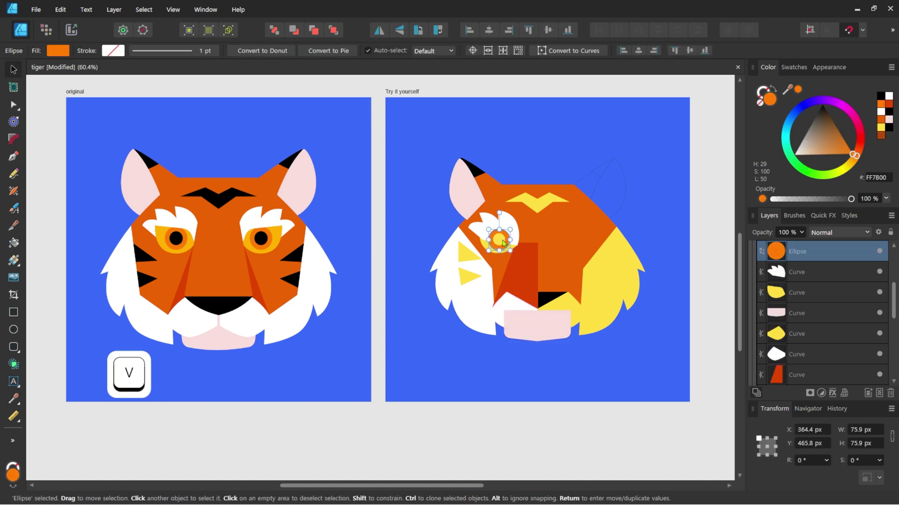
{"action": "left_click", "coordinate": [498, 240]}
{"action": "key", "text": "i"}
{"action": "left_click", "coordinate": [176, 239]}
{"action": "key", "text": "v"}
- Fill the outer eye shape with the amber yellow sampled from the original tiger's eye
{"action": "left_click", "coordinate": [485, 245]}
{"action": "key", "text": "i"}
{"action": "left_click", "coordinate": [161, 238]}
{"action": "key", "text": "v"}
- Fill the forehead marking and the cheek stripe with the black sampled from the original tiger
{"action": "left_click", "coordinate": [537, 204]}
{"action": "key", "text": "i"}
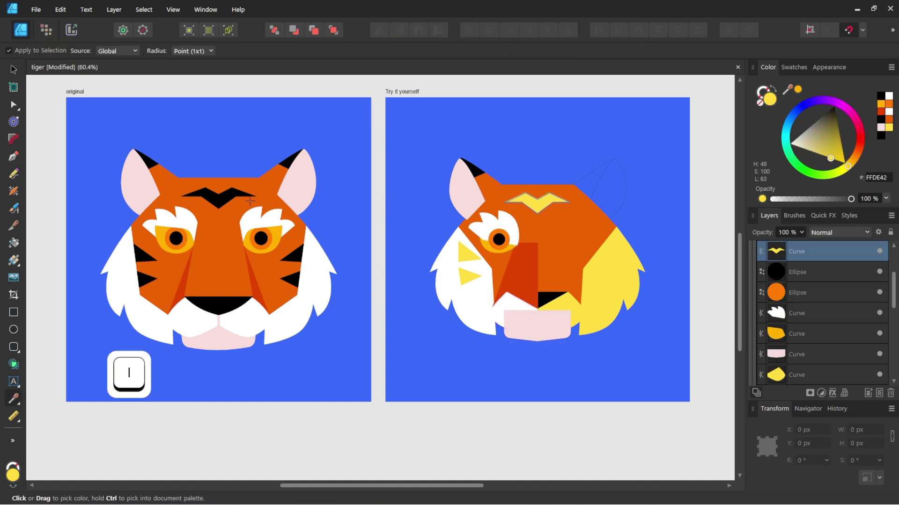
{"action": "left_click", "coordinate": [218, 200]}
{"action": "key", "text": "v"}
{"action": "left_click", "coordinate": [468, 256]}
{"action": "key", "text": "i"}
{"action": "left_click", "coordinate": [141, 257]}
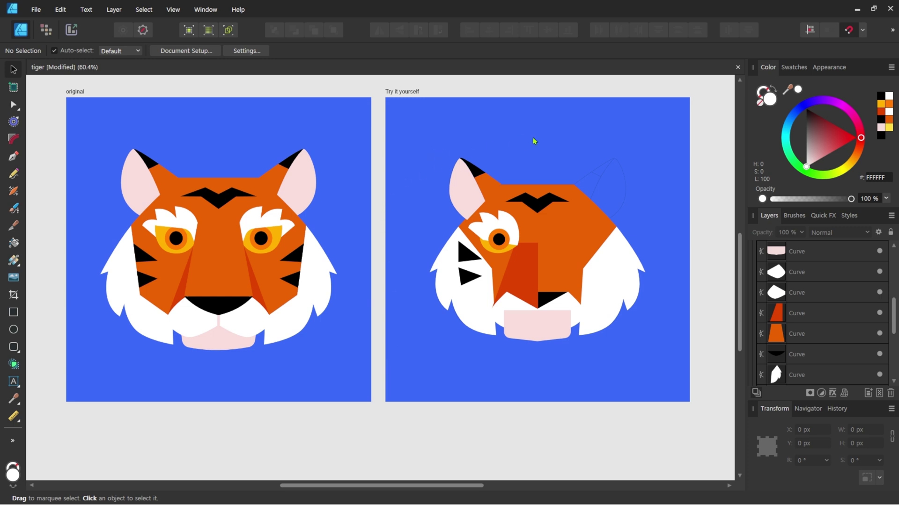
- Group the three shapes of the left ear and send the group to the back, behind the head
{"action": "left_click", "coordinate": [474, 176]}
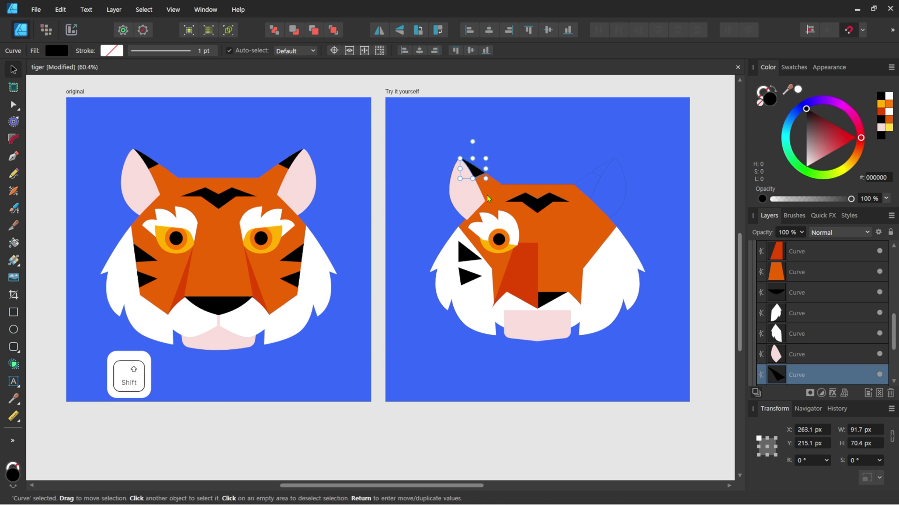
{"action": "left_click", "coordinate": [472, 194], "text": "shift"}
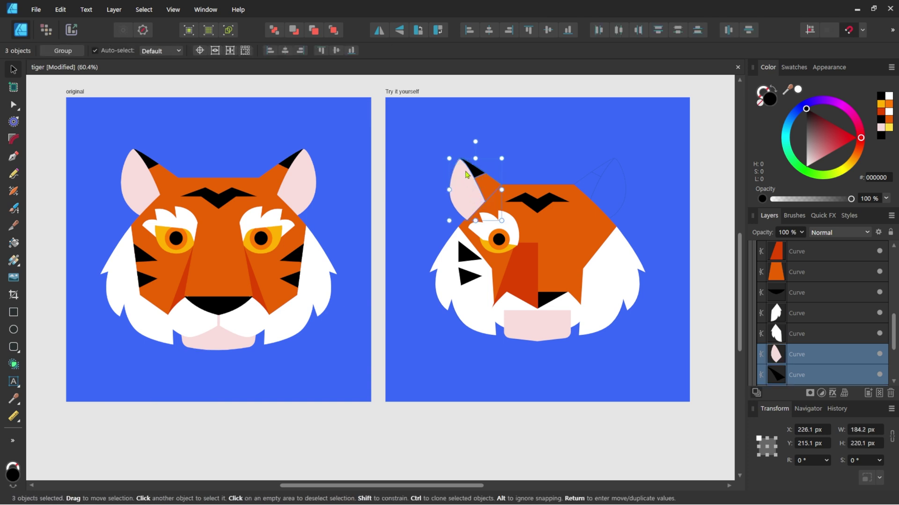
{"action": "right_click", "coordinate": [460, 185]}
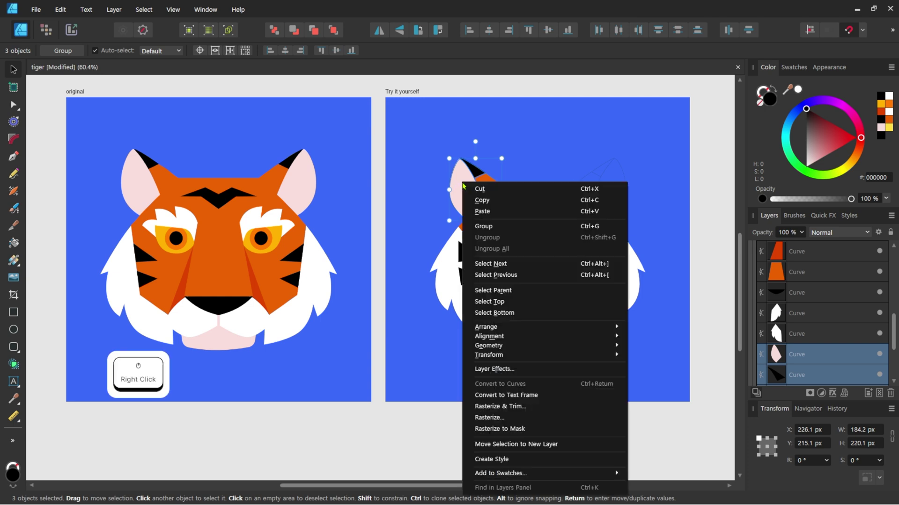
{"action": "left_click", "coordinate": [495, 228]}
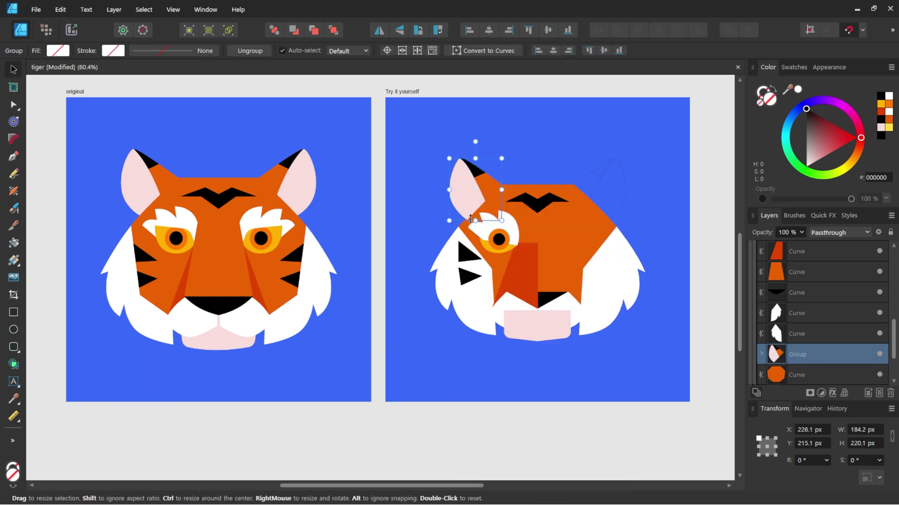
{"action": "key", "text": "ctrl+shift"}
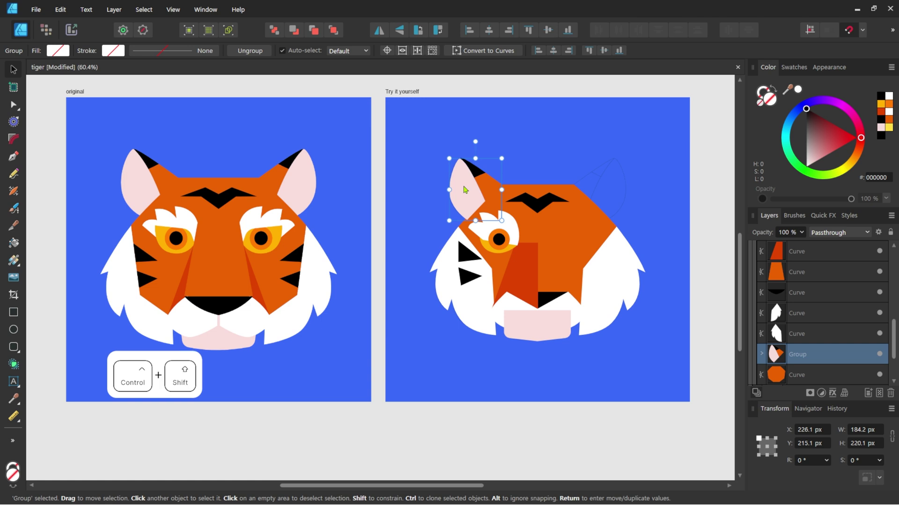
{"action": "key", "text": "ctrl+shift+bracketleft"}
- Move the ear group slightly down so its corner closes the gap at the head's upper edge
{"action": "key", "text": "z"}
{"action": "left_click_drag", "start_coordinate": [507, 186], "coordinate": [724, 209]}
{"action": "left_click_drag", "start_coordinate": [538, 187], "coordinate": [702, 184]}
{"action": "key", "text": "v"}
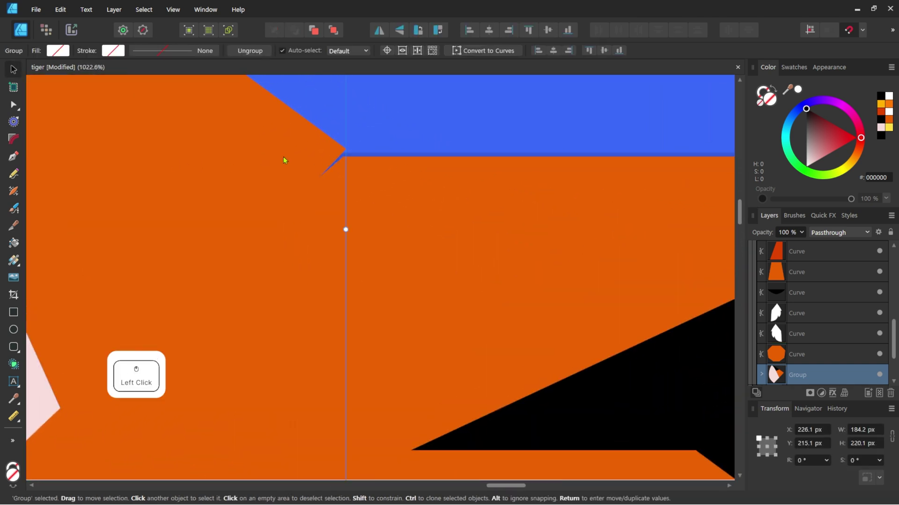
{"action": "left_click_drag", "start_coordinate": [283, 156], "coordinate": [282, 165]}
{"action": "key", "text": "ctrl+0"}
- Send the left white cheek fur shape to the back, behind the orange head
{"action": "key", "text": "a"}
{"action": "left_click", "coordinate": [443, 257]}
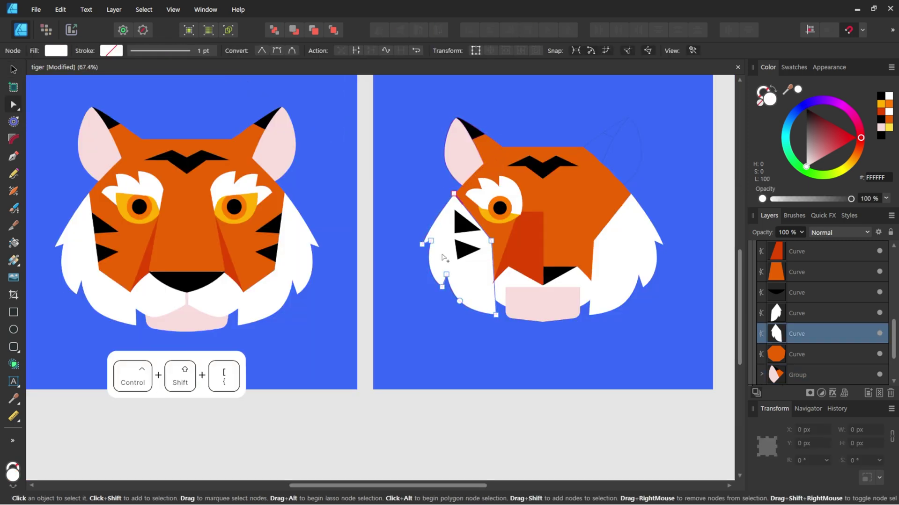
{"action": "key", "text": "ctrl+shift+bracketleft"}
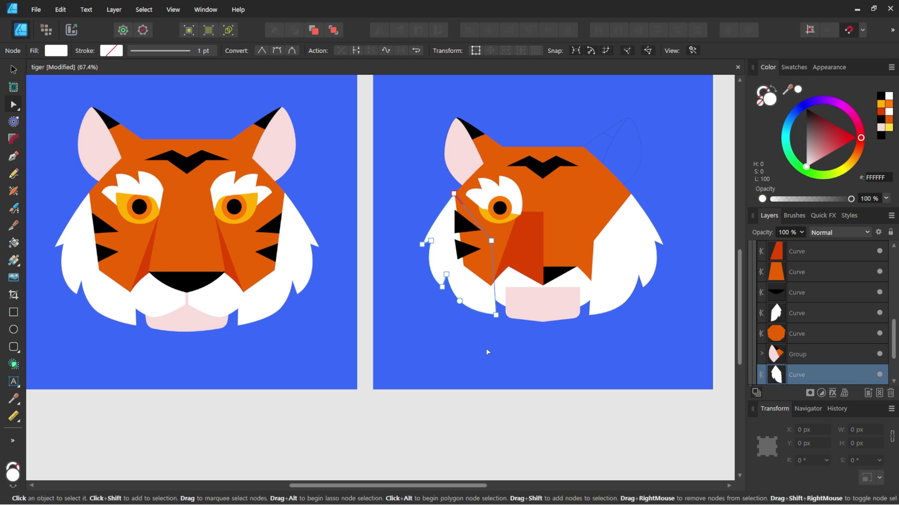
{"action": "key", "text": "Escape"}
- Send the pink chin shape to the back of the stacking order
{"action": "left_click", "coordinate": [557, 312]}
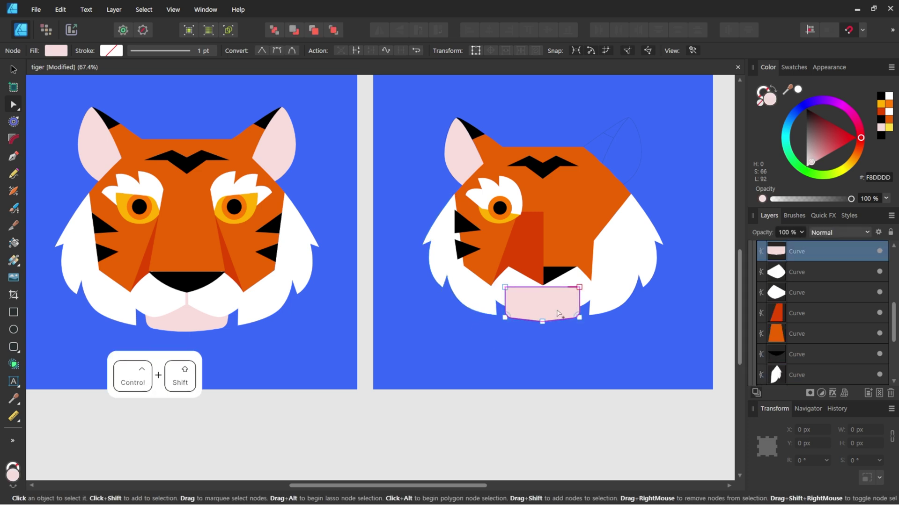
{"action": "key", "text": "ctrl+shift+bracketleft"}
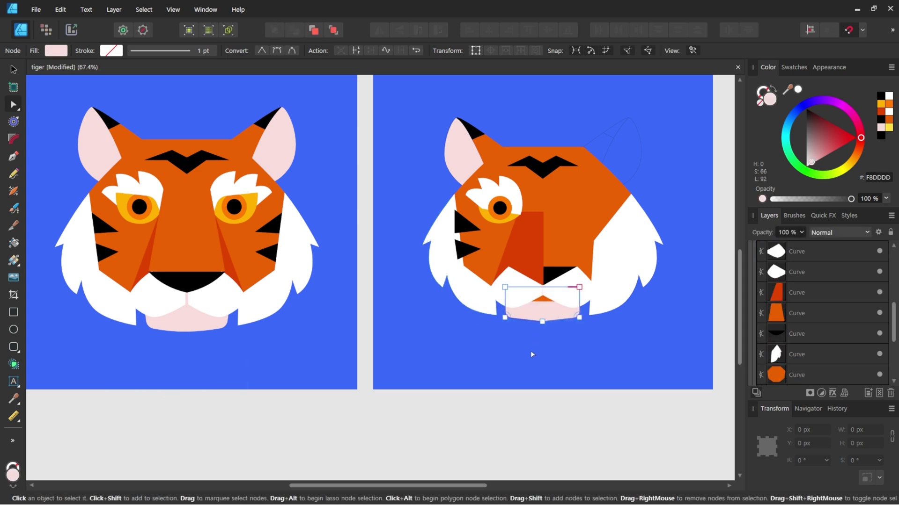
{"action": "left_click", "coordinate": [545, 309]}
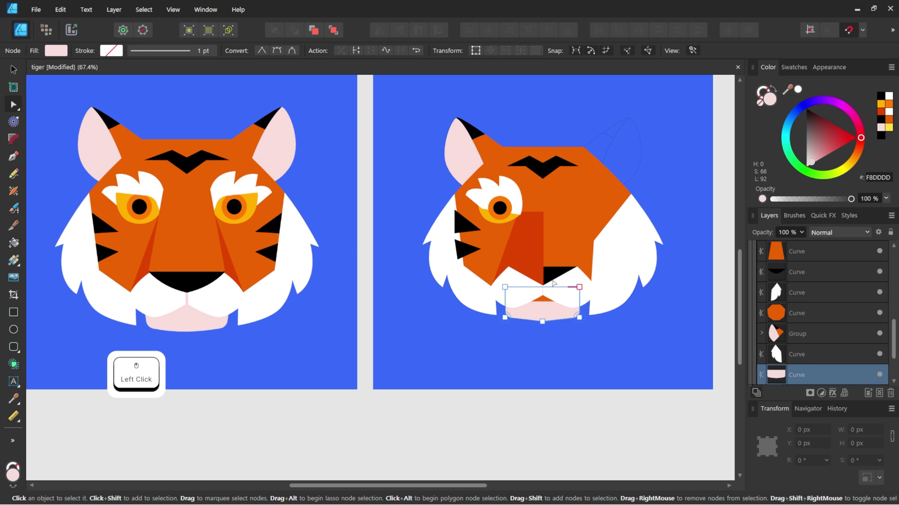
- Cut the pink chin shape and paste it directly above the orange head shape in the stacking order
{"action": "left_click", "coordinate": [584, 251]}
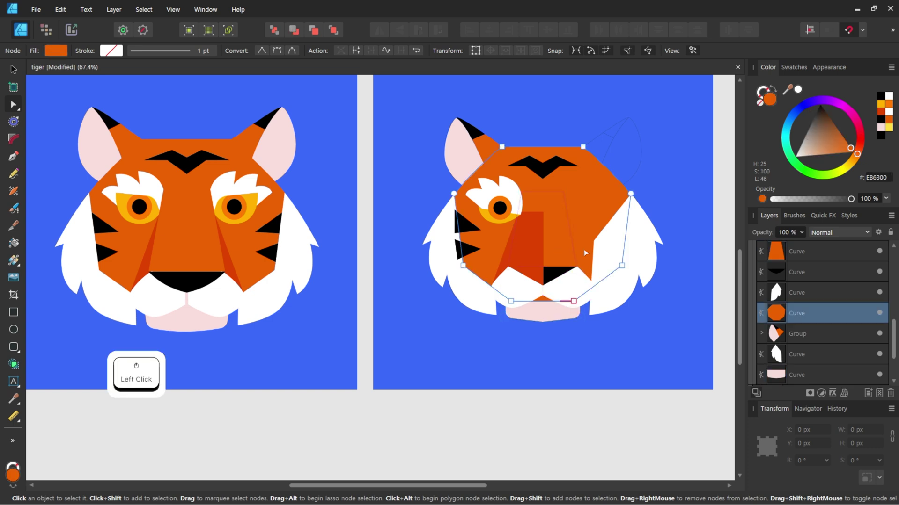
{"action": "left_click", "coordinate": [543, 316], "text": "ctrl"}
{"action": "key", "text": "ctrl+x"}
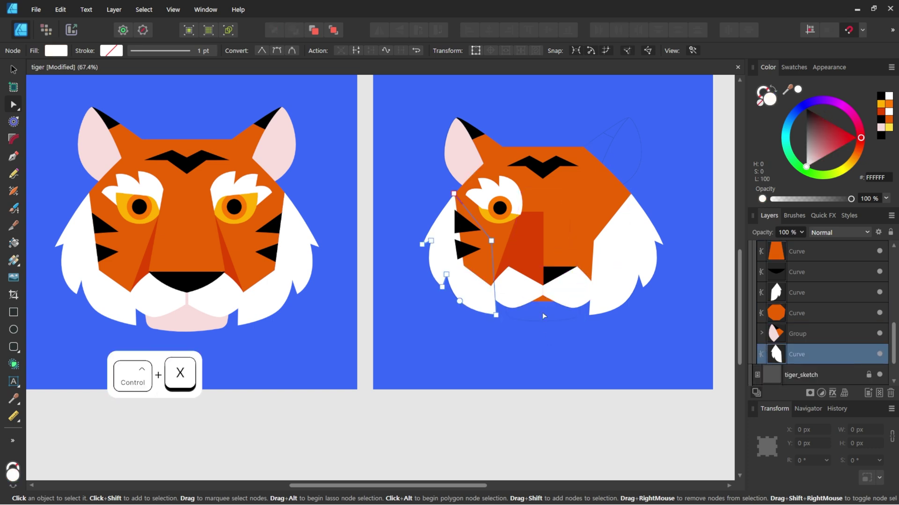
{"action": "left_click", "coordinate": [583, 258]}
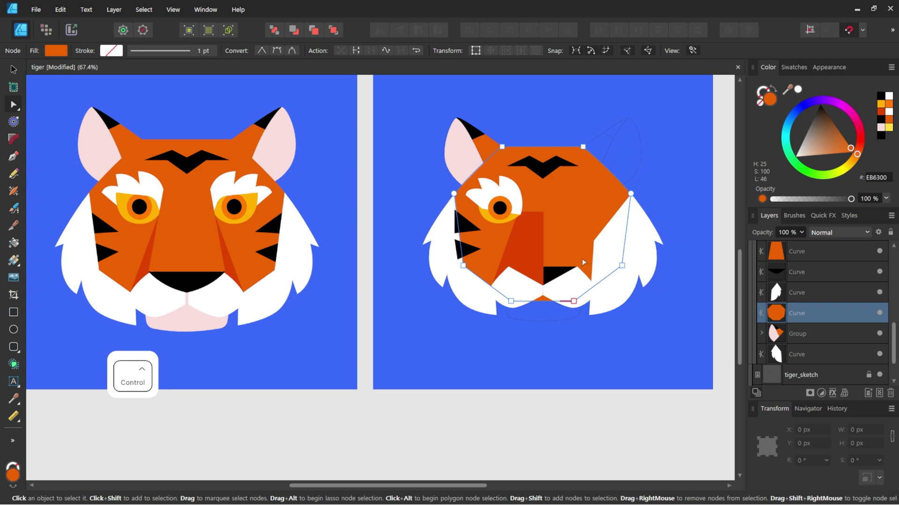
{"action": "key", "text": "ctrl+v"}
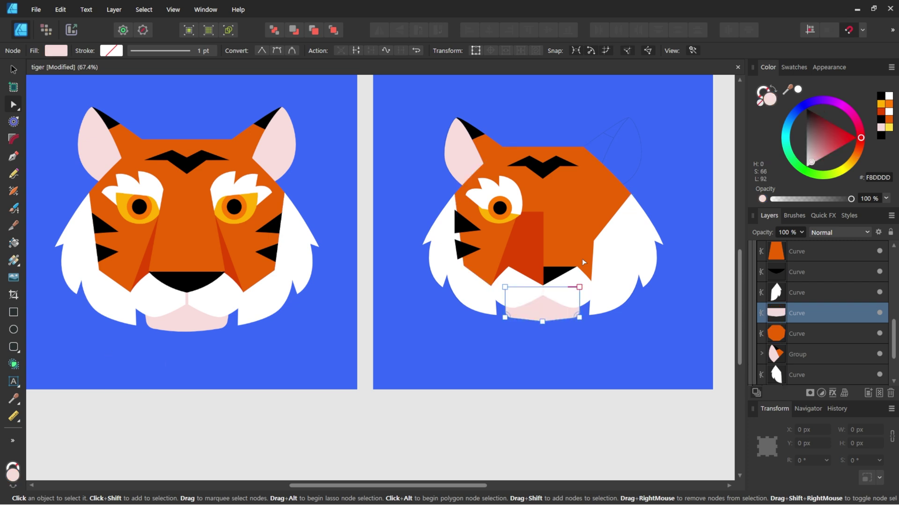
- Bring the black nose shape to the front of the stacking order
{"action": "left_click", "coordinate": [549, 276]}
{"action": "left_click", "coordinate": [550, 275]}
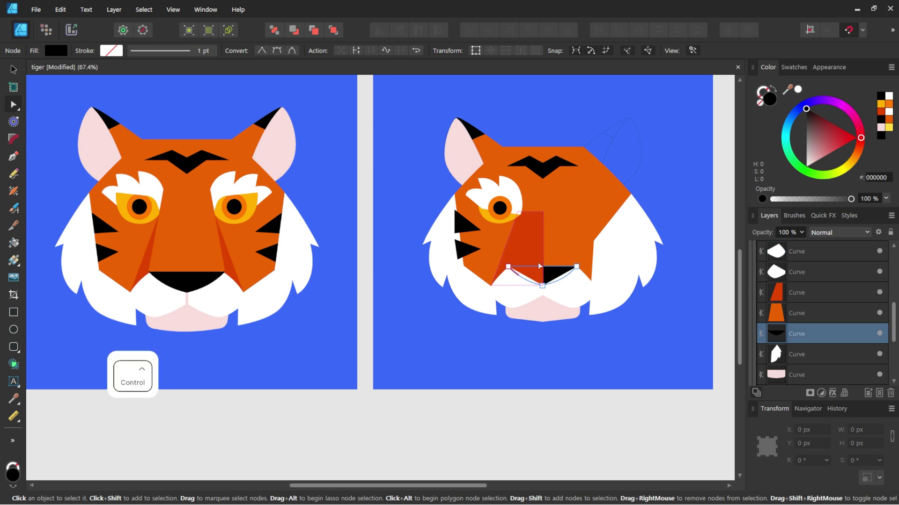
{"action": "key", "text": "ctrl+shift+bracketright"}
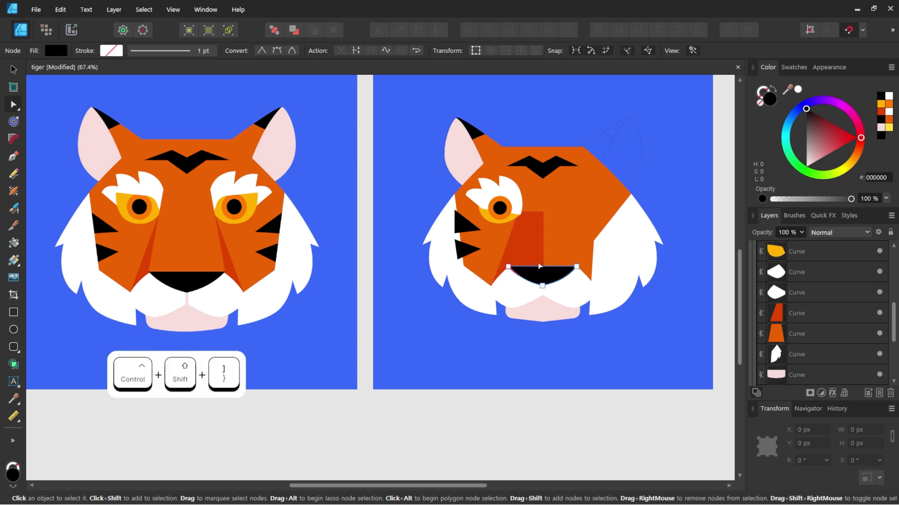
{"action": "left_click", "coordinate": [543, 272]}
- Cut the orange nose bridge and paste it directly above the dark red shadow shape
{"action": "left_click", "coordinate": [552, 236]}
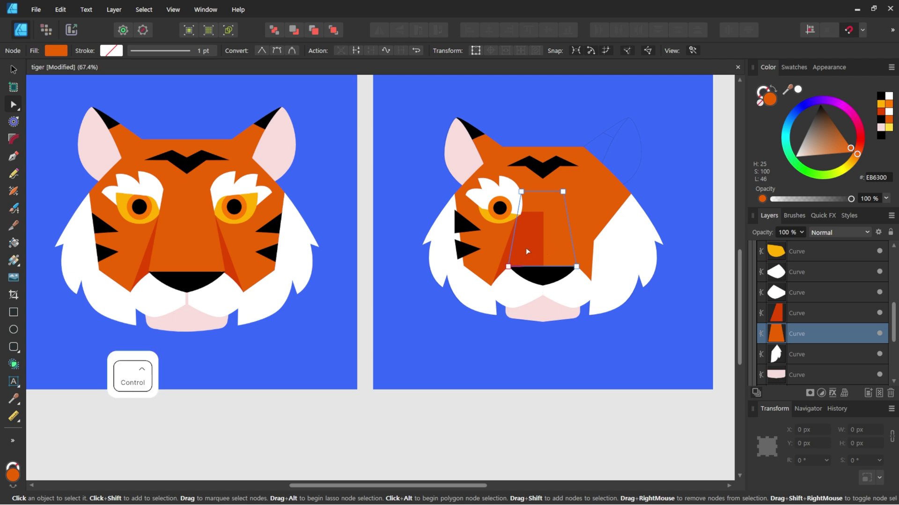
{"action": "key", "text": "ctrl+x"}
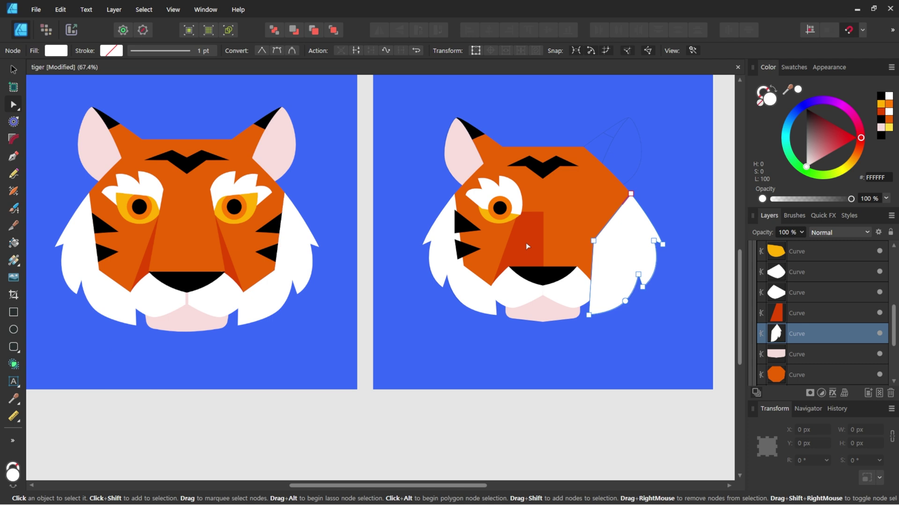
{"action": "left_click", "coordinate": [526, 242]}
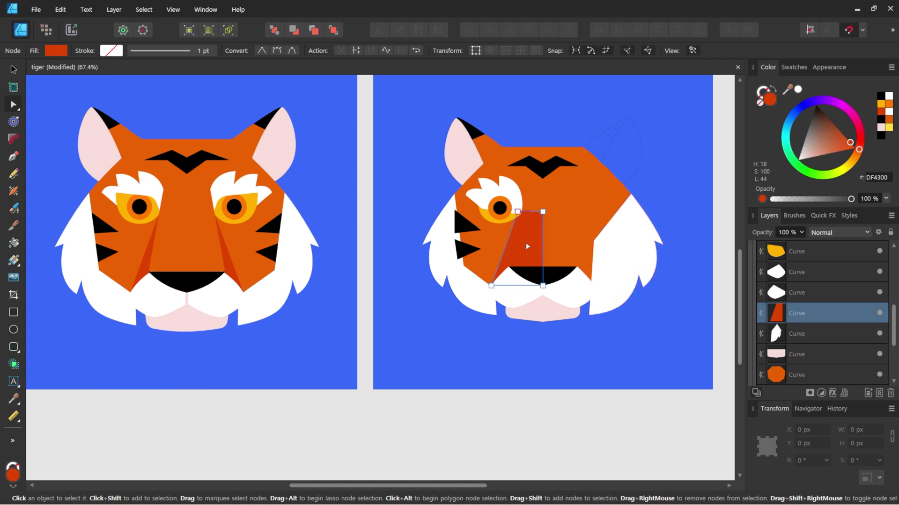
{"action": "key", "text": "ctrl+v"}
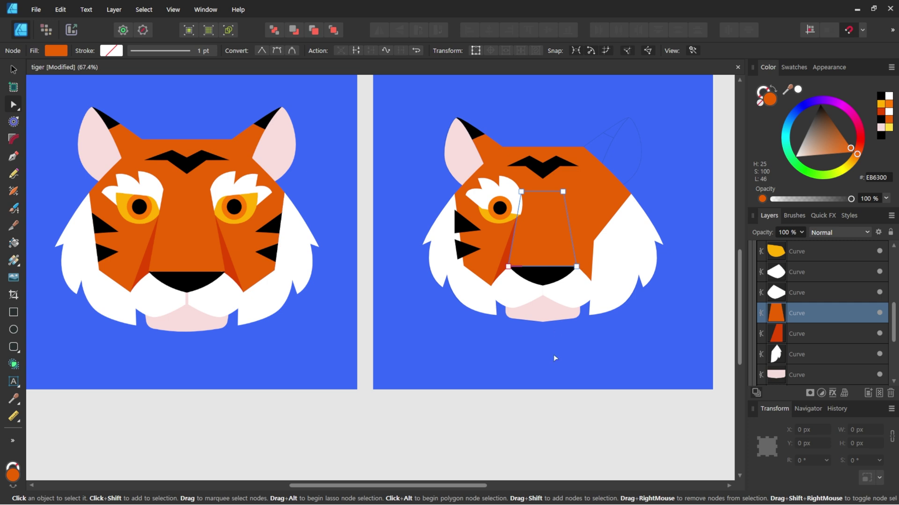
- Cut the white eyebrow shape and paste it directly above the orange head shape in the stacking order
{"action": "left_click", "coordinate": [511, 191]}
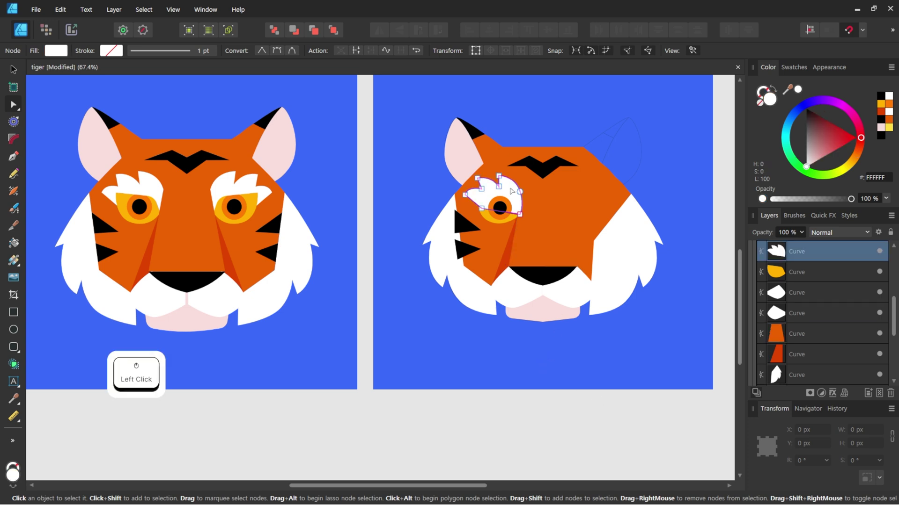
{"action": "key", "text": "ctrl+x"}
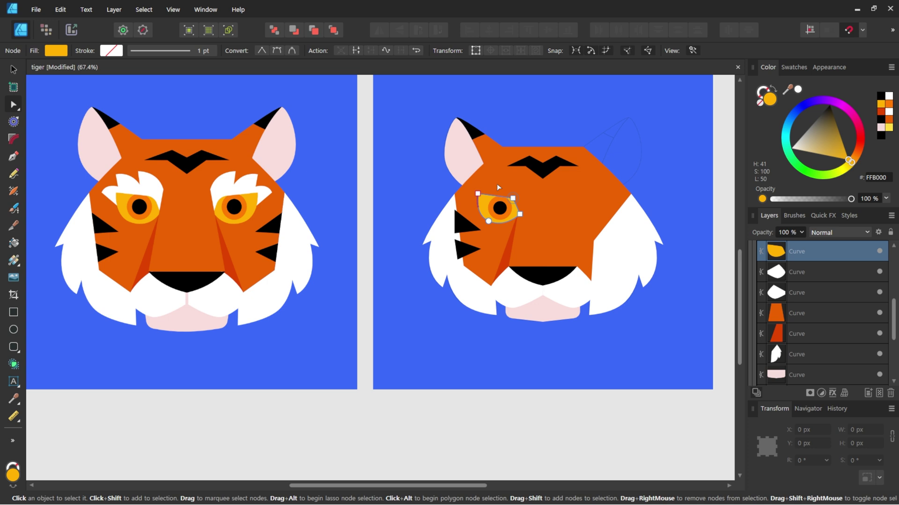
{"action": "left_click", "coordinate": [496, 184]}
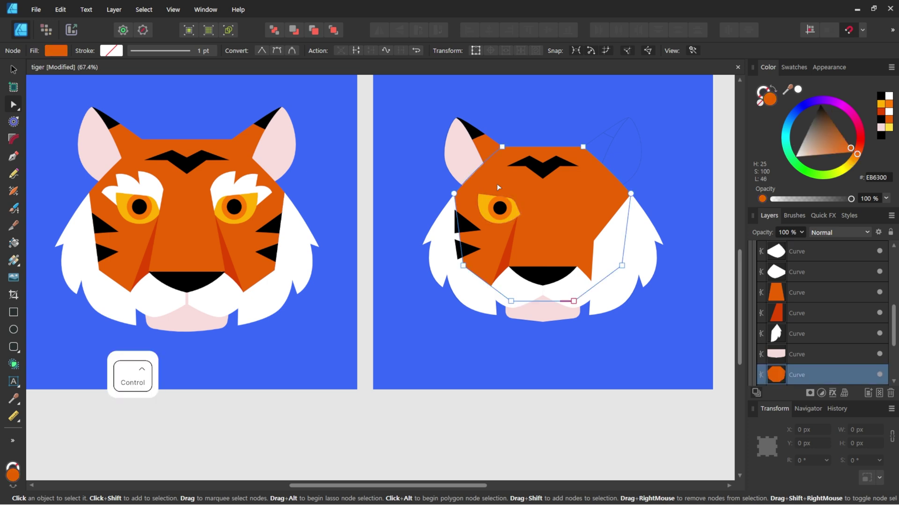
{"action": "key", "text": "ctrl+v"}
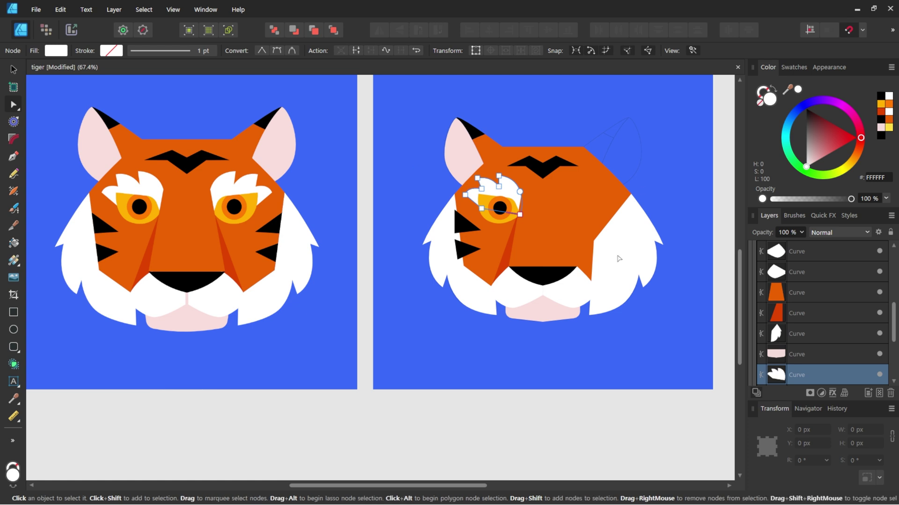
{"action": "left_click", "coordinate": [517, 423]}
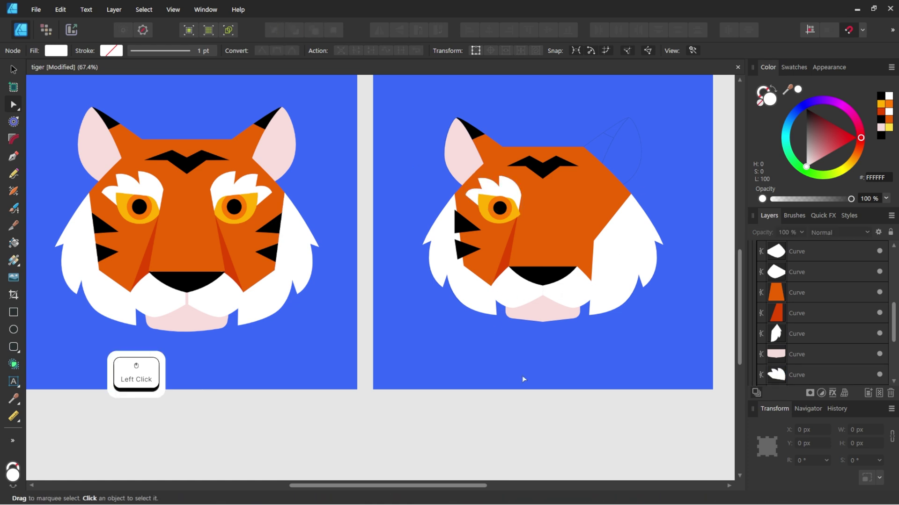
- Bring the orange nose bridge and the black nose shape together to the front of the stacking order
{"action": "left_click", "coordinate": [534, 248]}
{"action": "left_click", "coordinate": [545, 281], "text": "shift"}
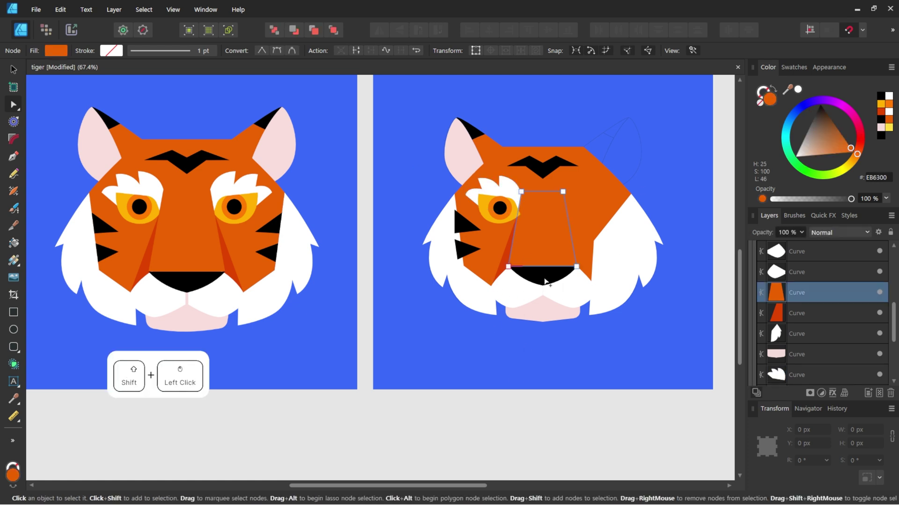
{"action": "left_click", "coordinate": [545, 281], "text": "shift"}
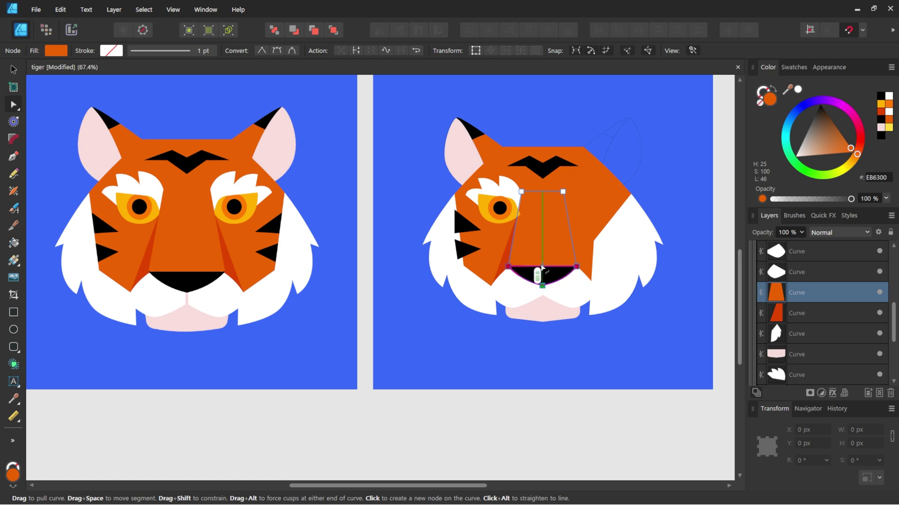
{"action": "key", "text": "ctrl+shift"}
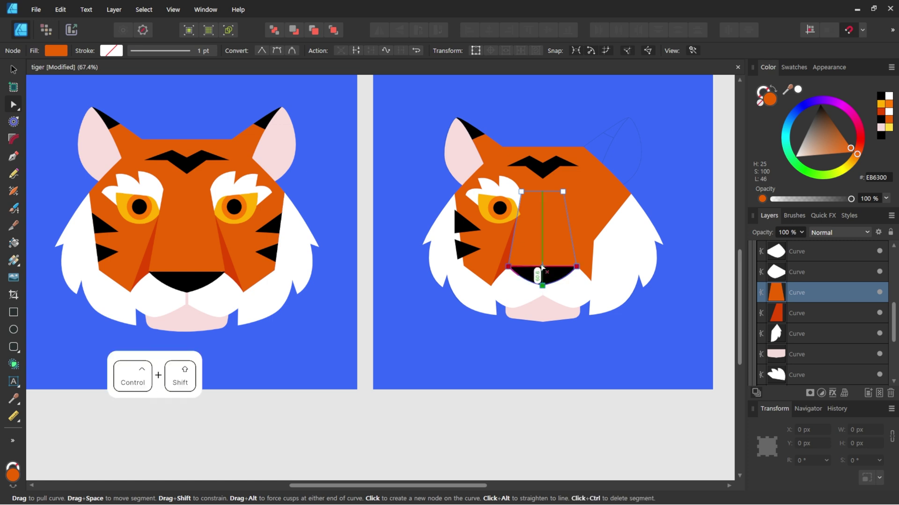
{"action": "key", "text": "ctrl+shift+]"}
{"action": "left_click", "coordinate": [398, 287]}
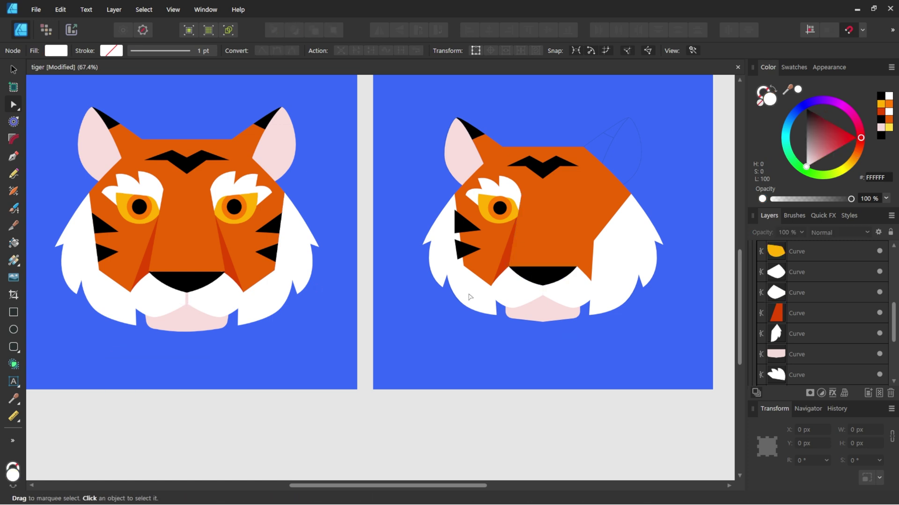
- Draw a narrow vertical rectangle about 10 × 55 px from the nose tip to the chin, filled with the chin's sampled pink
{"action": "key", "text": "z"}
{"action": "left_click_drag", "start_coordinate": [533, 295], "coordinate": [641, 295]}
{"action": "left_click", "coordinate": [569, 319]}
{"action": "key", "text": "z"}
{"action": "key", "text": "m"}
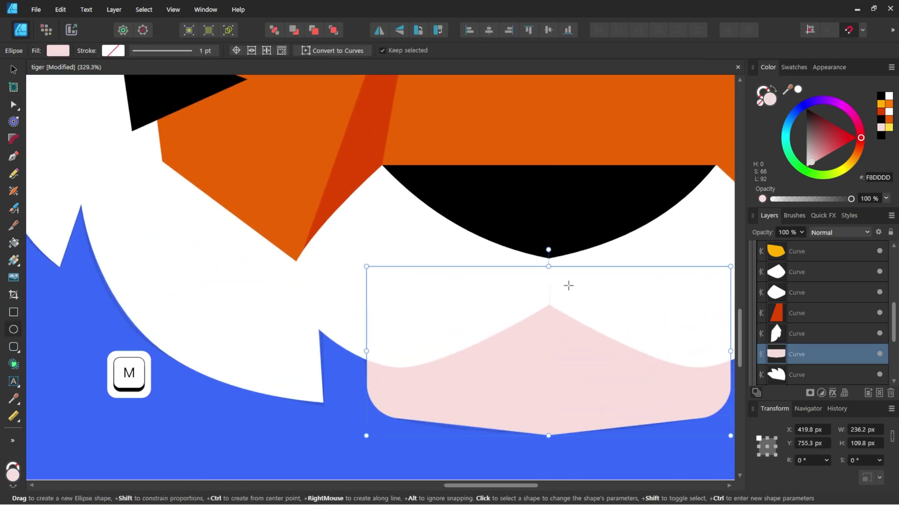
{"action": "key", "text": "m"}
{"action": "key", "text": "m"}
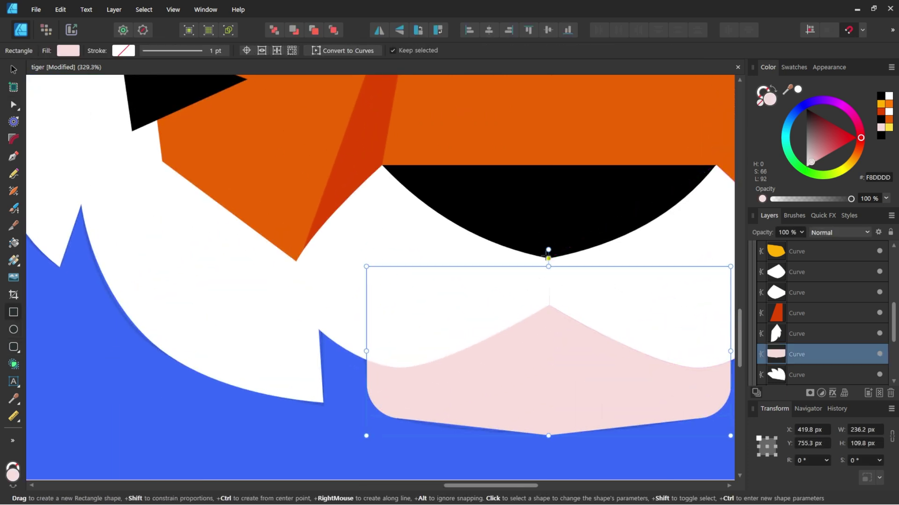
{"action": "left_click_drag", "start_coordinate": [541, 241], "coordinate": [558, 326]}
{"action": "key", "text": "i"}
{"action": "left_click", "coordinate": [572, 363]}
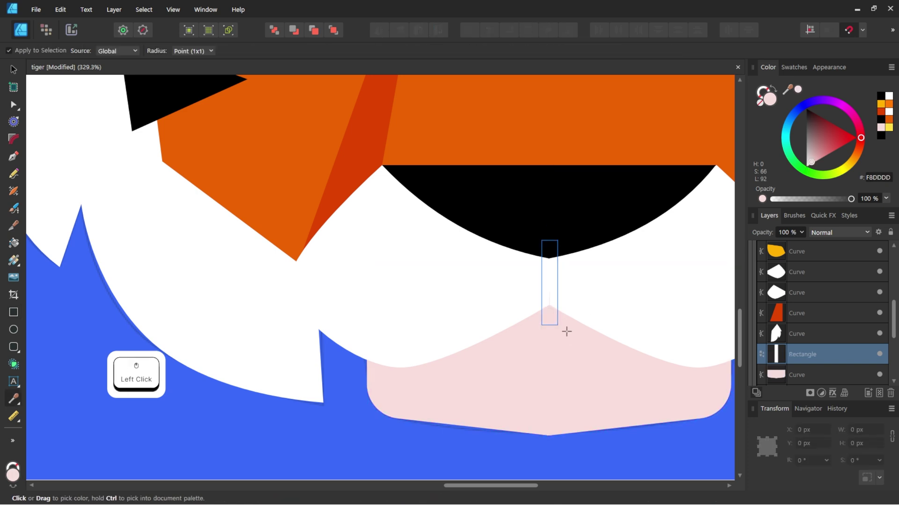
- Cut and paste the pink rectangle above the left white muzzle shape, and raise it above both muzzle shapes
{"action": "key", "text": "m"}
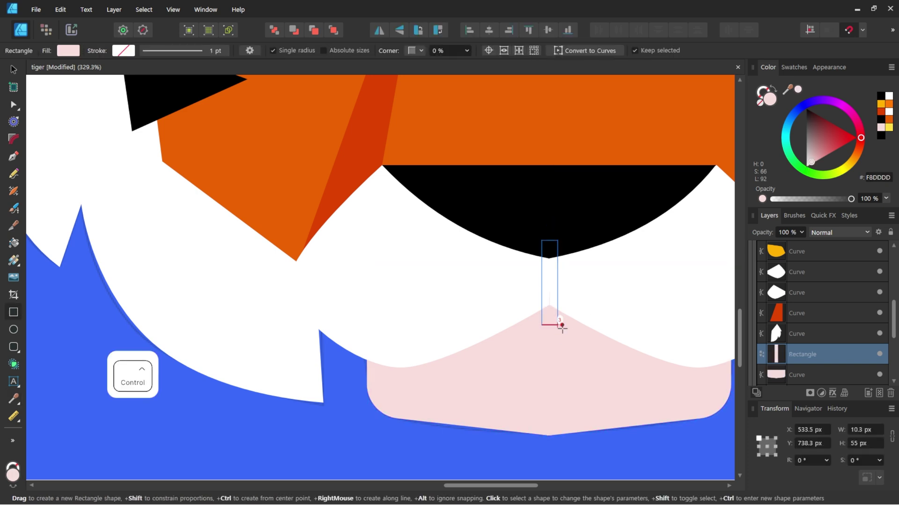
{"action": "key", "text": "ctrl+x"}
{"action": "left_click", "coordinate": [522, 296]}
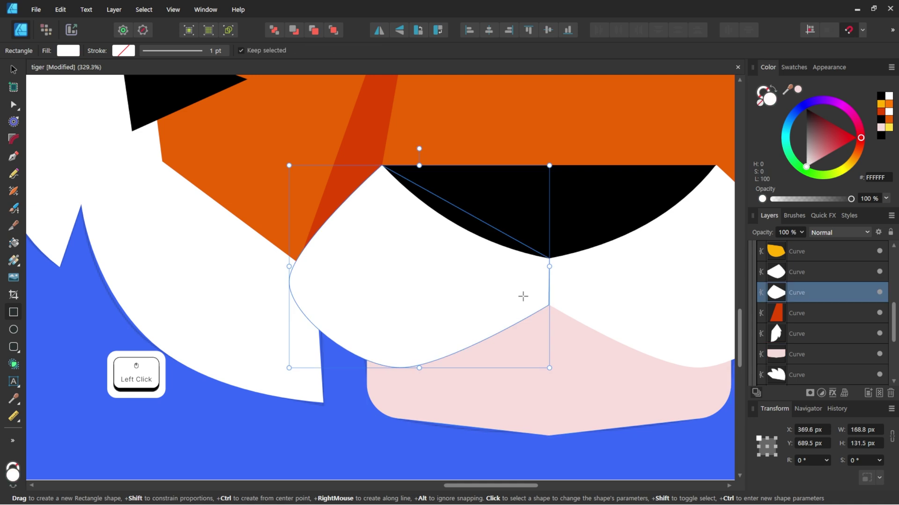
{"action": "key", "text": "ctrl+v"}
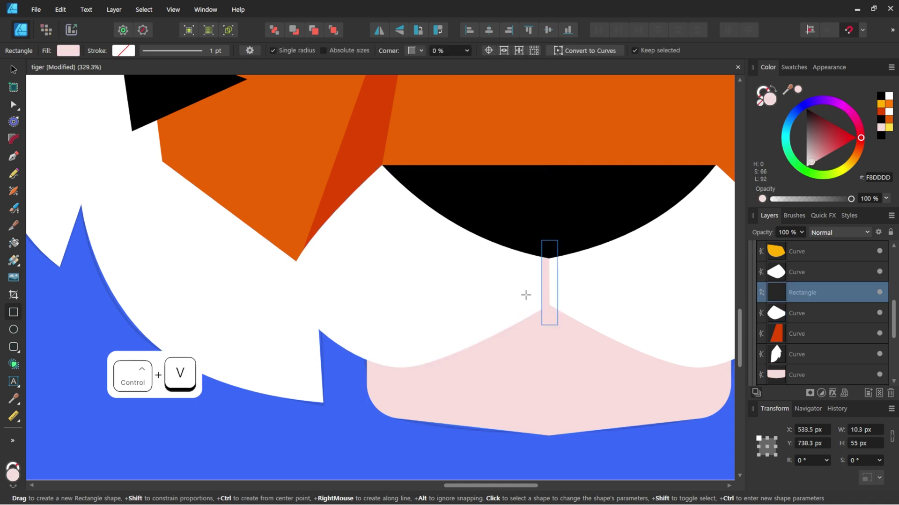
{"action": "key", "text": "ctrl+bracketright"}
{"action": "key", "text": "ctrl+bracketright"}
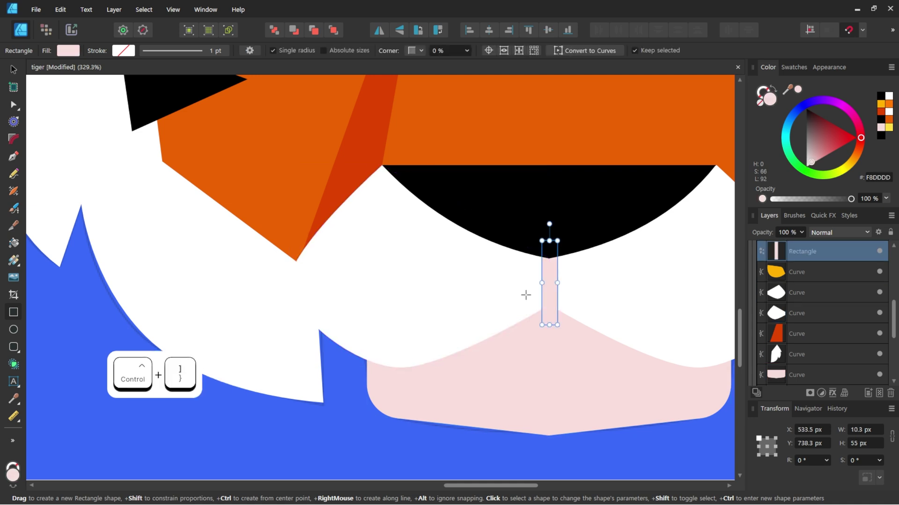
- Clip the two black cheek stripes inside the orange head shape by nesting them under its layer
{"action": "left_click_drag", "start_coordinate": [634, 279], "coordinate": [627, 207]}
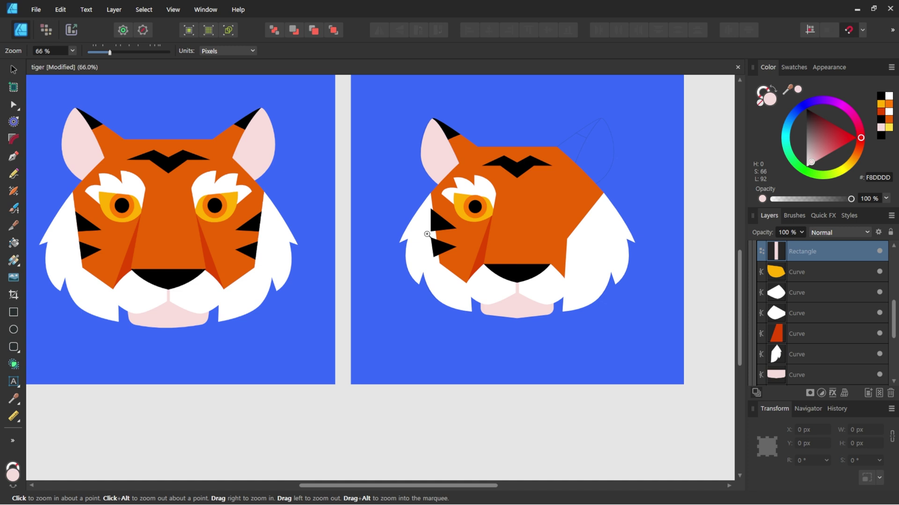
{"action": "key", "text": "a"}
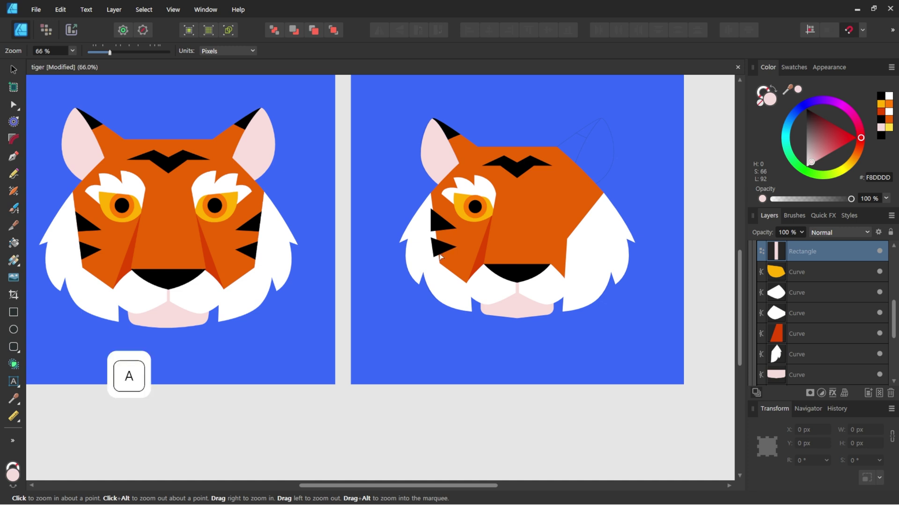
{"action": "left_click", "coordinate": [437, 246], "text": "shift"}
{"action": "left_click", "coordinate": [441, 229], "text": "shift"}
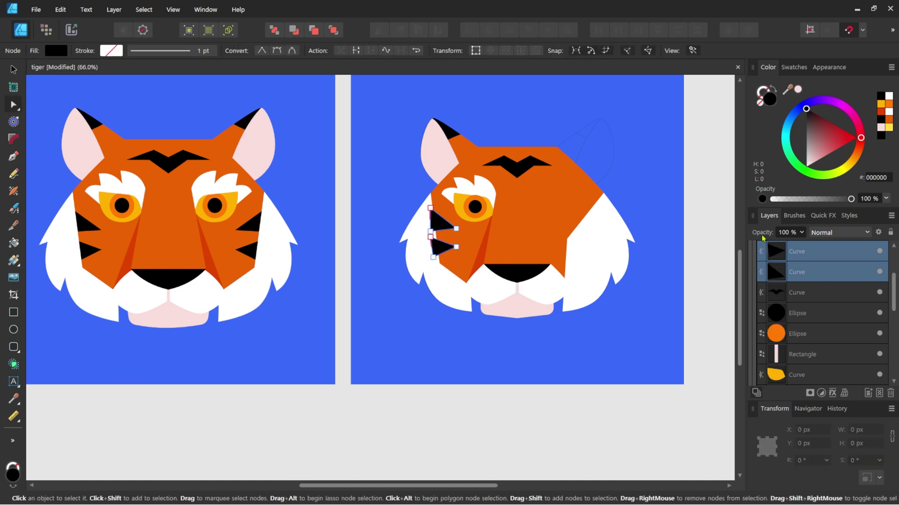
{"action": "left_click_drag", "start_coordinate": [769, 216], "coordinate": [657, 114]}
{"action": "left_click_drag", "start_coordinate": [712, 273], "coordinate": [712, 457]}
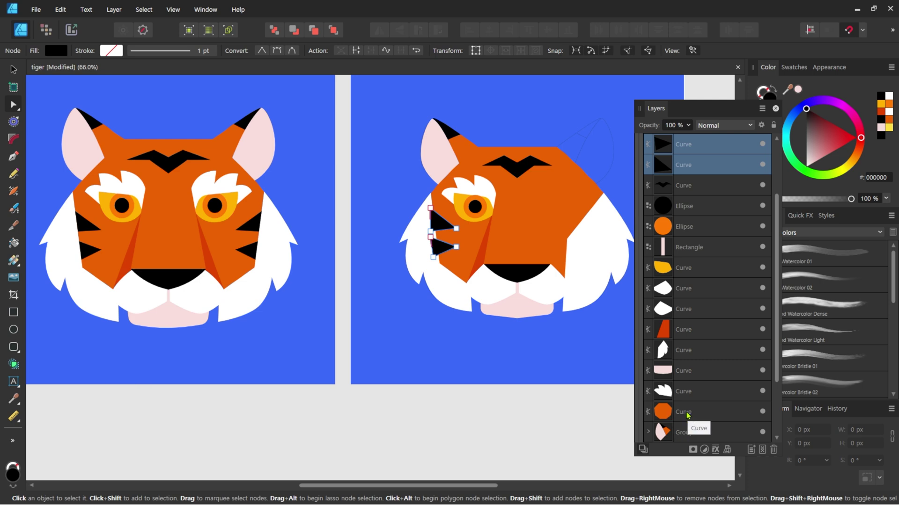
{"action": "left_click_drag", "start_coordinate": [686, 167], "coordinate": [695, 334]}
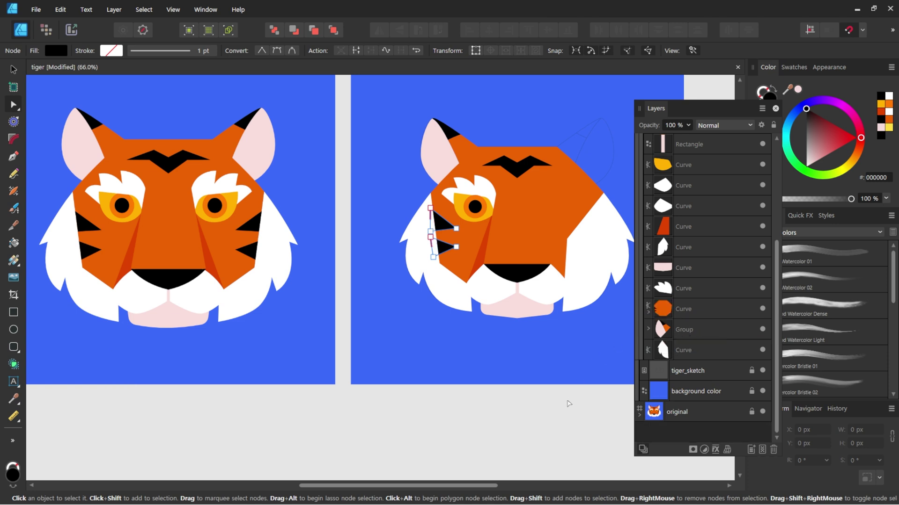
{"action": "left_click", "coordinate": [568, 403]}
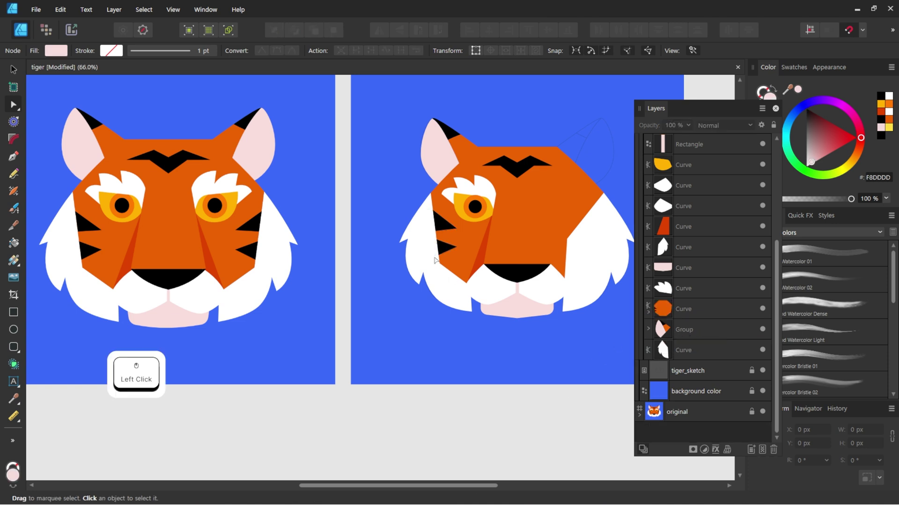
- Clip the orange iris and black pupil ellipses inside the yellow eye shape
{"action": "left_click", "coordinate": [486, 211]}
{"action": "left_click", "coordinate": [476, 211], "text": "shift"}
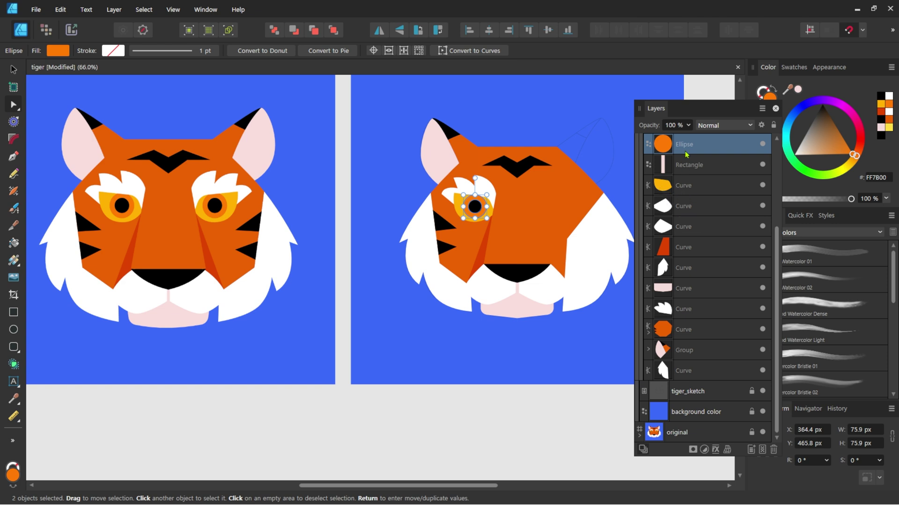
{"action": "left_click_drag", "start_coordinate": [686, 148], "coordinate": [697, 249]}
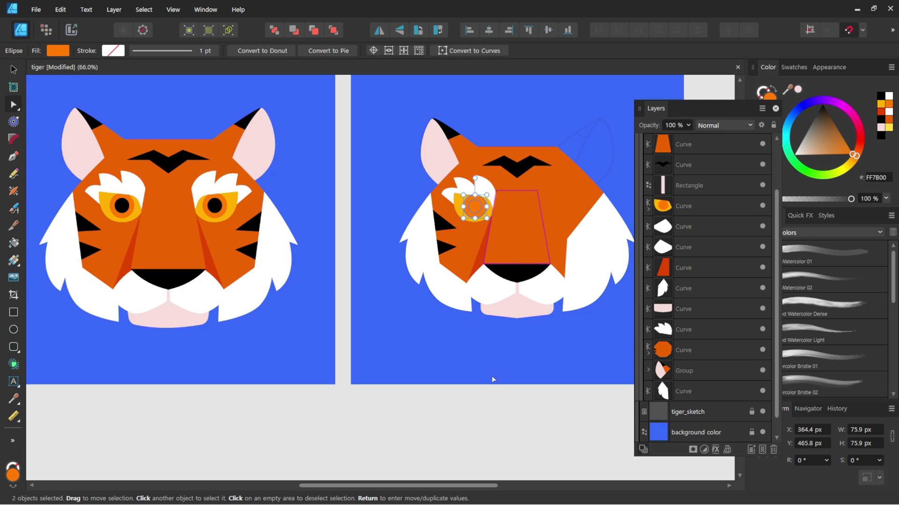
{"action": "left_click", "coordinate": [505, 419]}
- Move the black pupil ellipse above the orange iris ellipse within the yellow eye shape
{"action": "left_click", "coordinate": [478, 210]}
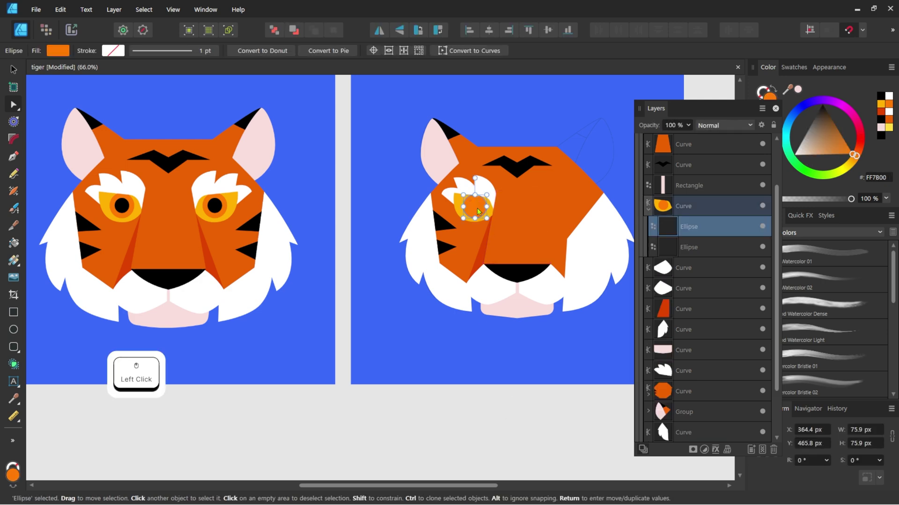
{"action": "left_click", "coordinate": [543, 418]}
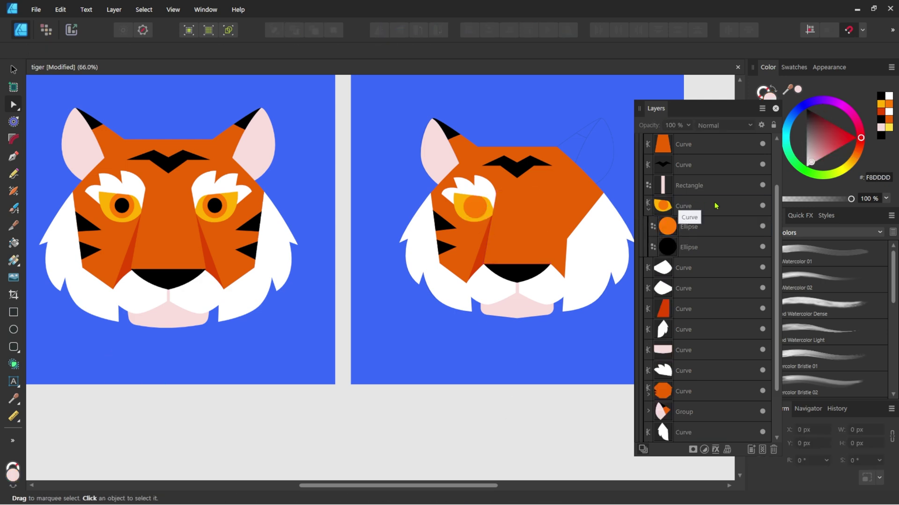
{"action": "left_click_drag", "start_coordinate": [722, 248], "coordinate": [721, 227]}
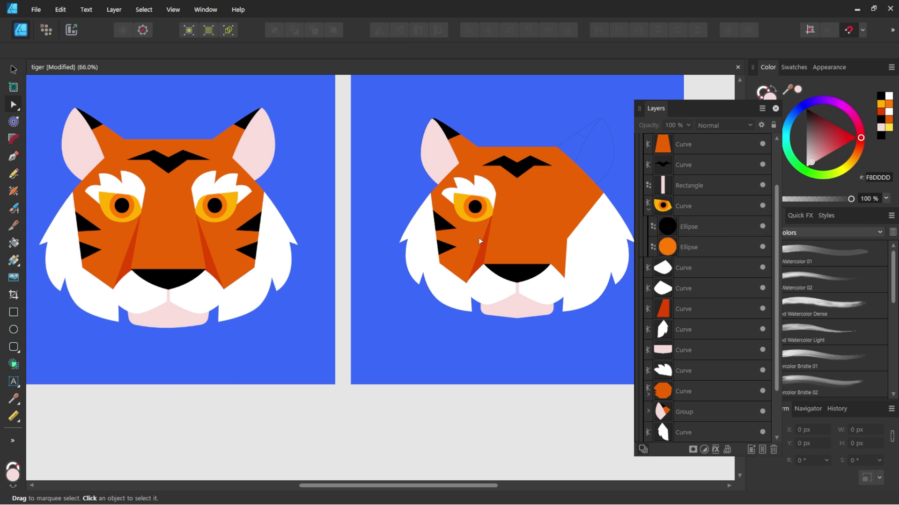
- Enlarge the two clipped black cheek stripes together to about 118 × 194 px
{"action": "key", "text": "a"}
{"action": "left_click", "coordinate": [440, 246]}
{"action": "left_click", "coordinate": [442, 228], "text": "shift"}
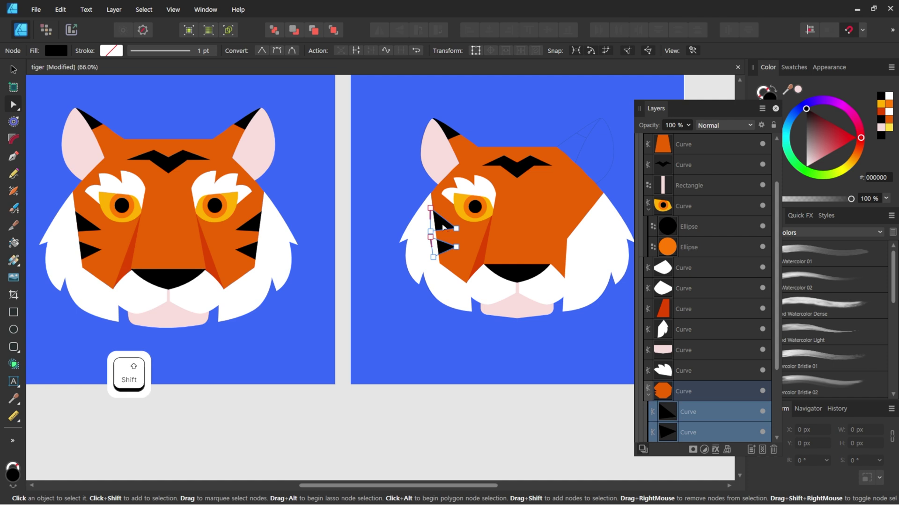
{"action": "key", "text": "v"}
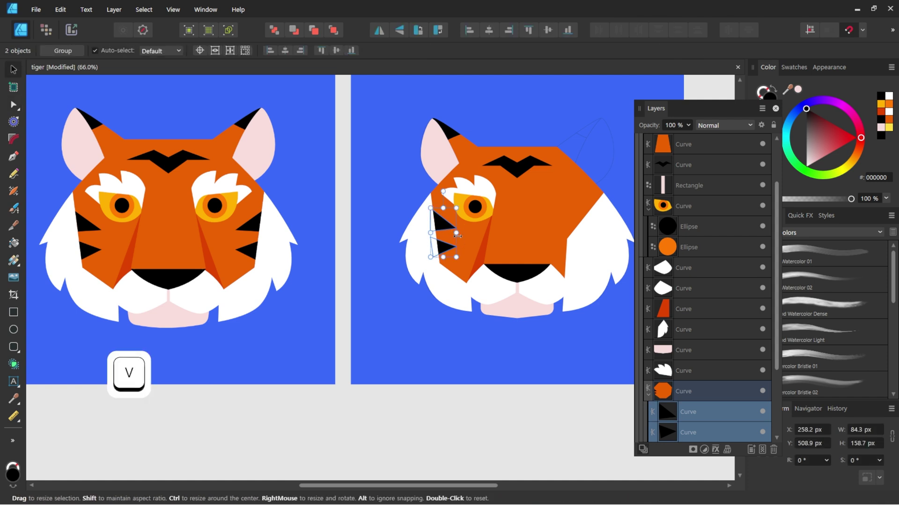
{"action": "mouse_move", "coordinate": [457, 235]}
{"action": "left_mouse_down"}
{"action": "mouse_move", "coordinate": [479, 232]}
{"action": "mouse_move", "coordinate": [466, 233]}
{"action": "left_mouse_up"}
{"action": "left_click_drag", "start_coordinate": [449, 196], "coordinate": [449, 207]}
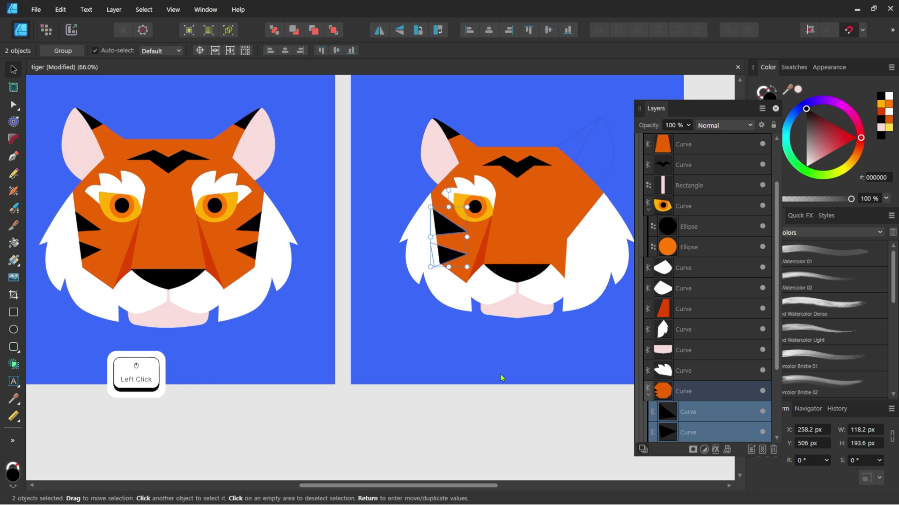
{"action": "left_click", "coordinate": [526, 448]}
- Group the yellow eye shape with the white eyebrow shape
{"action": "left_click", "coordinate": [474, 197]}
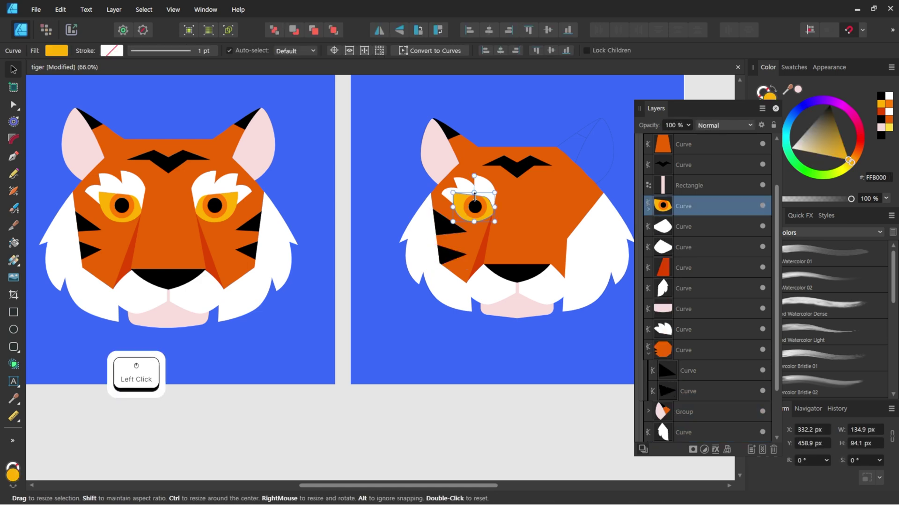
{"action": "left_click", "coordinate": [485, 184], "text": "shift"}
{"action": "right_click", "coordinate": [471, 190]}
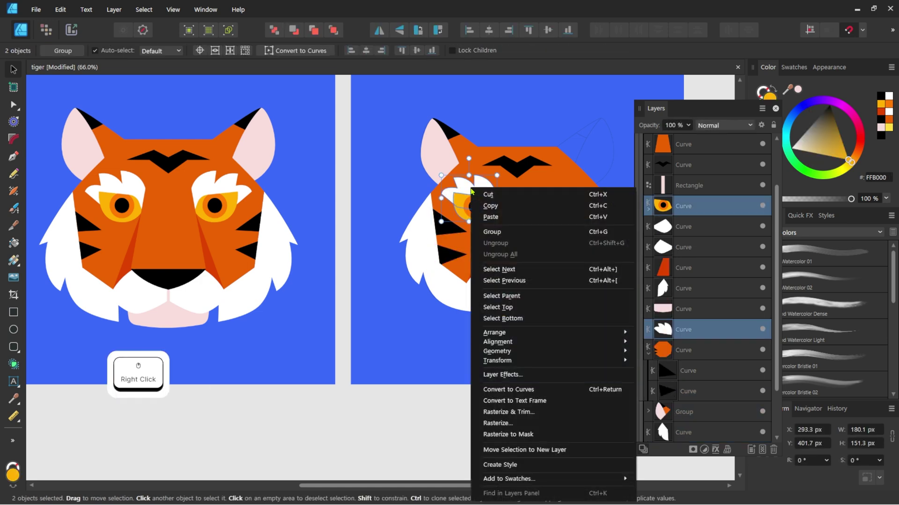
{"action": "left_click", "coordinate": [502, 234]}
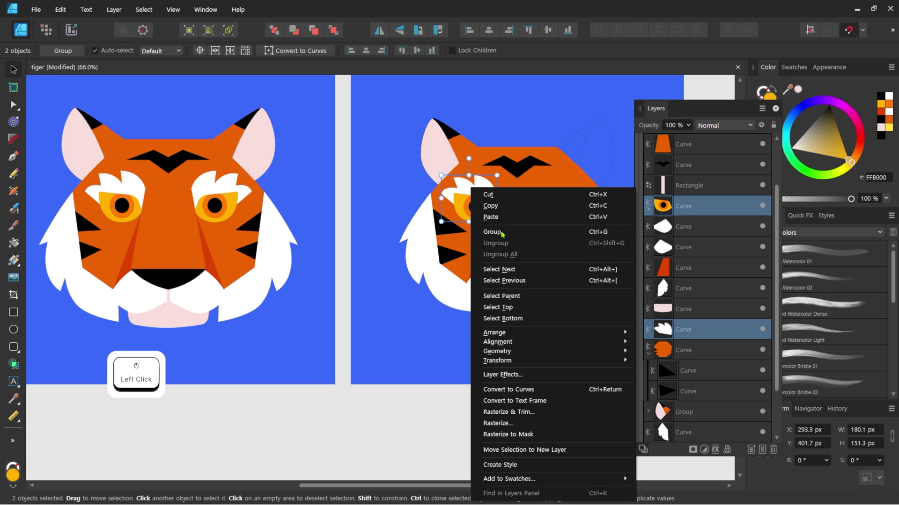
- Send the white cheek fur on the right side of the face to the back of the stacking order
{"action": "left_click", "coordinate": [600, 243]}
{"action": "key", "text": "ctrl"}
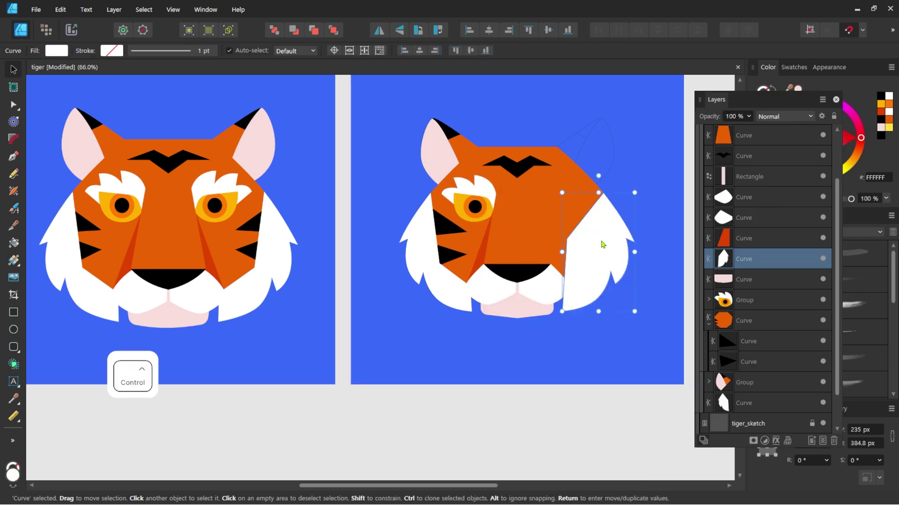
{"action": "key", "text": "ctrl+shift+bracketleft"}
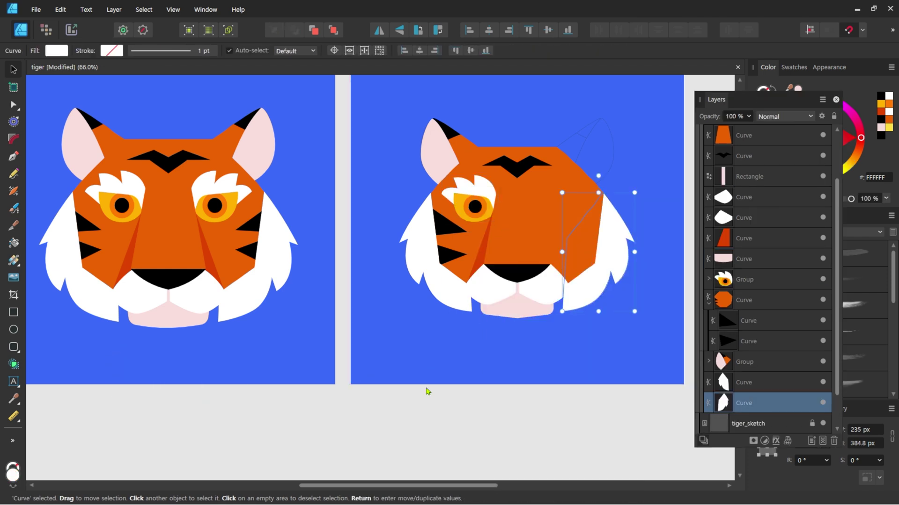
- Switch the canvas to the see-through X-ray view mode with the Try it yourself tiger face enlarged
{"action": "left_click", "coordinate": [463, 430]}
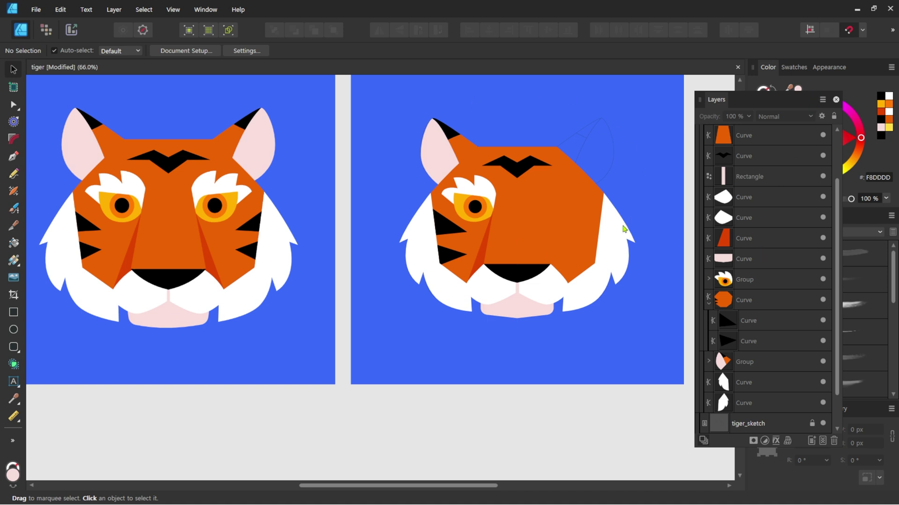
{"action": "left_click", "coordinate": [227, 29]}
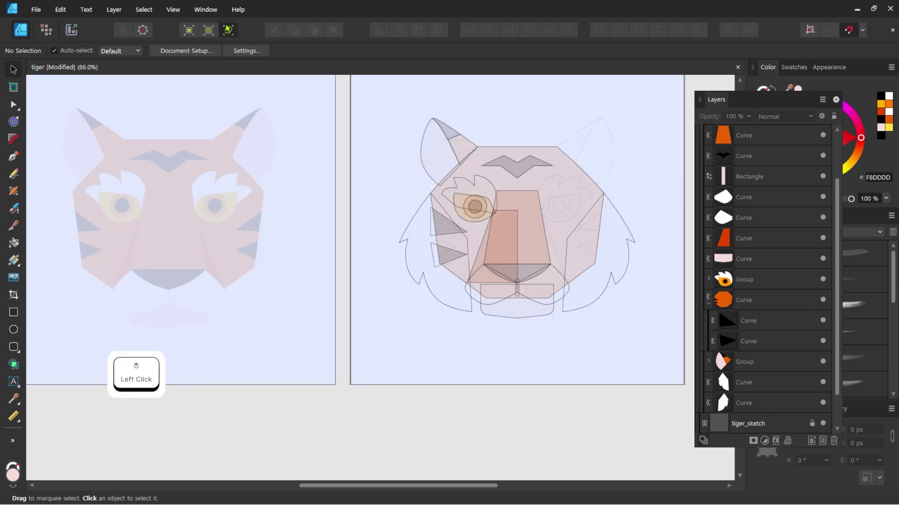
{"action": "key", "text": "z"}
{"action": "left_click_drag", "start_coordinate": [588, 189], "coordinate": [675, 195]}
{"action": "key", "text": "space"}
{"action": "left_click_drag", "start_coordinate": [613, 227], "coordinate": [576, 246]}
{"action": "key", "text": "v"}
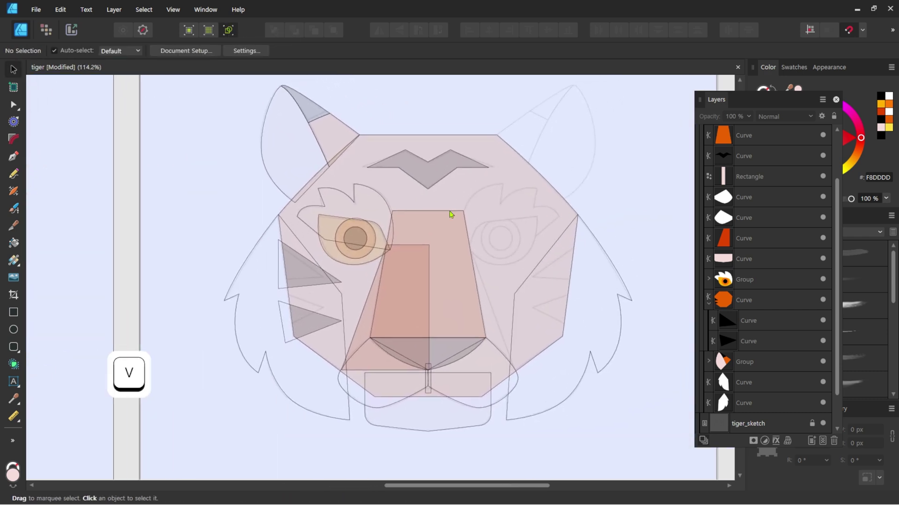
- Duplicate the dark red nose shadow, mirror the copy horizontally and align it with the other side of the nose
{"action": "left_click", "coordinate": [373, 313], "text": "alt"}
{"action": "left_click_drag", "start_coordinate": [373, 314], "coordinate": [477, 295]}
{"action": "left_click", "coordinate": [379, 30]}
{"action": "key", "text": "Left"}
{"action": "key", "text": "Left"}
{"action": "key", "text": "Left"}
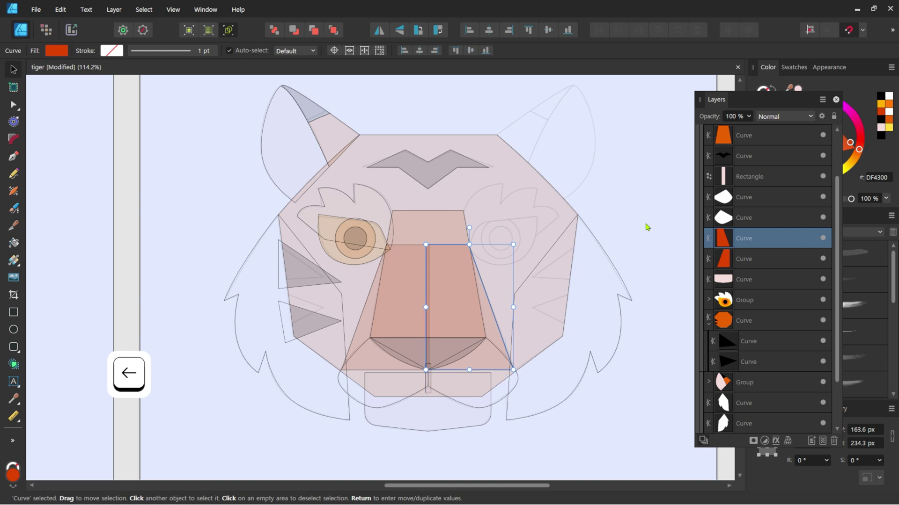
- Duplicate the eye-and-eyebrow group, mirror the copy horizontally and align it with the sketched right eye
{"action": "left_click", "coordinate": [358, 252]}
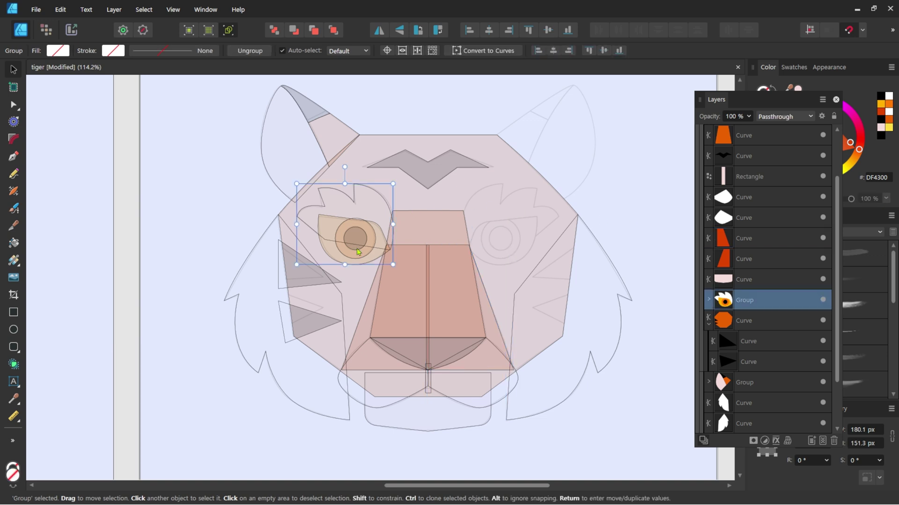
{"action": "left_click_drag", "start_coordinate": [358, 250], "coordinate": [520, 247]}
{"action": "left_click", "coordinate": [379, 30]}
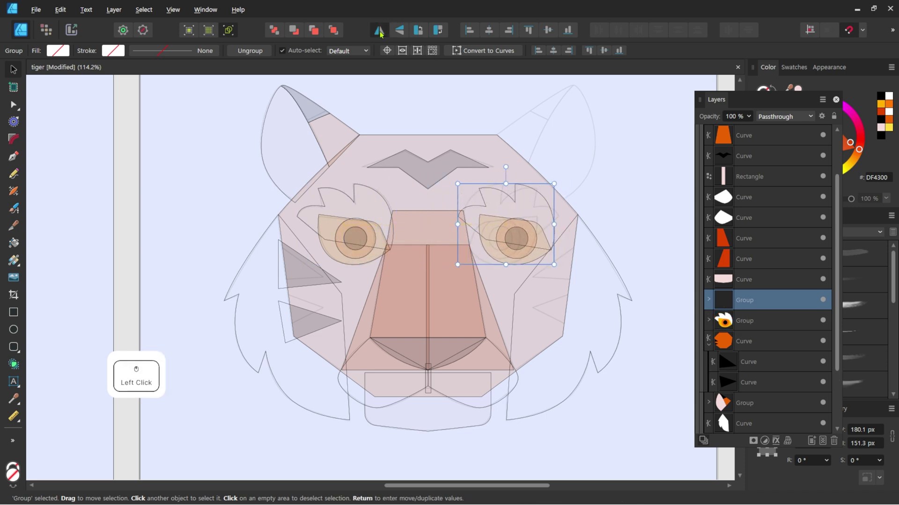
{"action": "key", "text": "Right"}
{"action": "key", "text": "Right"}
{"action": "key", "text": "Right"}
{"action": "key", "text": "Right"}
{"action": "key", "text": "Right"}
{"action": "key", "text": "Right"}
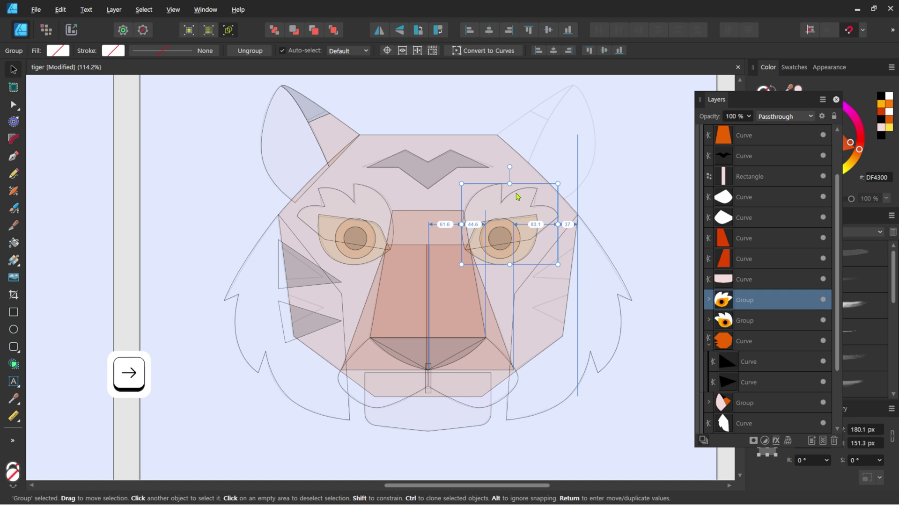
- Duplicate the left ear group level with the original, mirror the copy horizontally and align it with the sketched right ear
{"action": "left_click", "coordinate": [312, 131]}
{"action": "left_click_drag", "start_coordinate": [314, 131], "coordinate": [575, 131], "text": "alt+shift"}
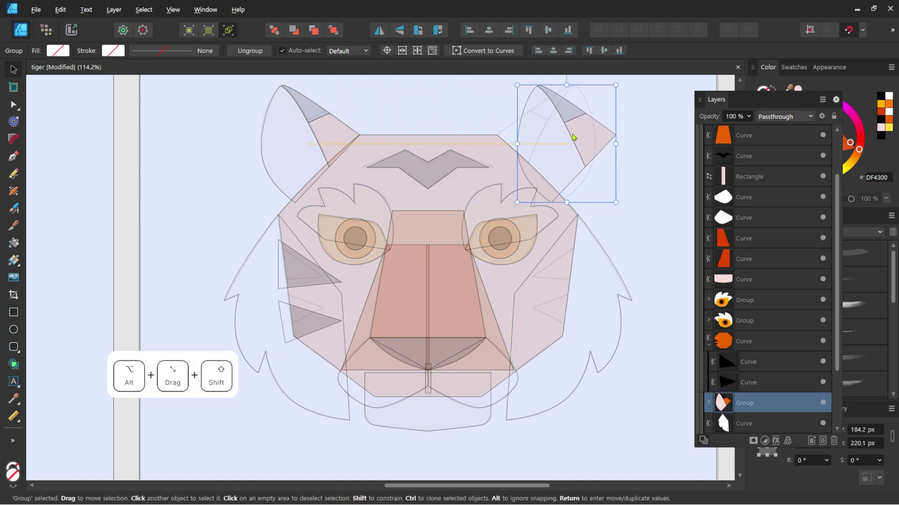
{"action": "left_click", "coordinate": [380, 30]}
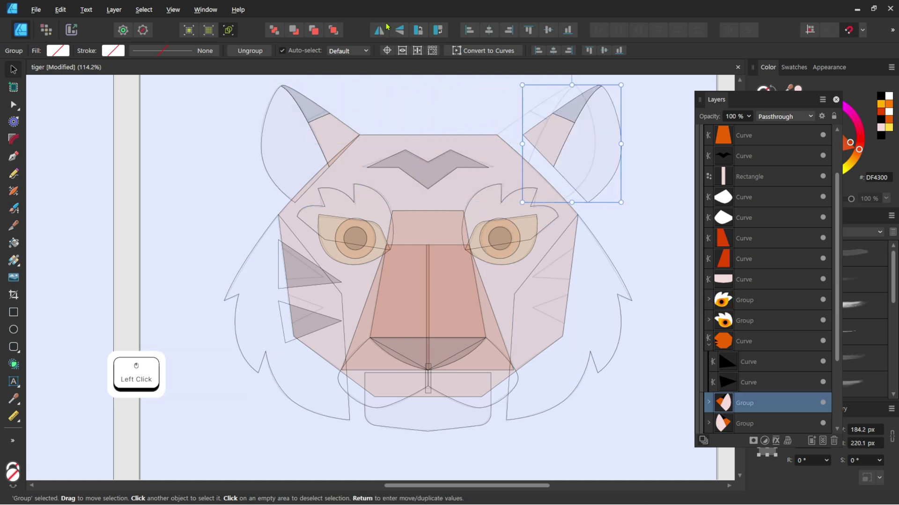
{"action": "key", "text": "Left"}
{"action": "key", "text": "Left"}
{"action": "key", "text": "Left"}
{"action": "key", "text": "Left"}
{"action": "key", "text": "Left"}
{"action": "key", "text": "Left"}
{"action": "key", "text": "Left"}
{"action": "key", "text": "Left"}
{"action": "key", "text": "Left"}
{"action": "key", "text": "Left"}
{"action": "key", "text": "Left"}
{"action": "key", "text": "Left"}
{"action": "key", "text": "Left"}
{"action": "key", "text": "Left"}
{"action": "key", "text": "Left"}
{"action": "key", "text": "Left"}
{"action": "key", "text": "Left"}
{"action": "key", "text": "Left"}
{"action": "key", "text": "Left"}
{"action": "key", "text": "Left"}
{"action": "key", "text": "Left"}
{"action": "key", "text": "Left"}
{"action": "key", "text": "Left"}
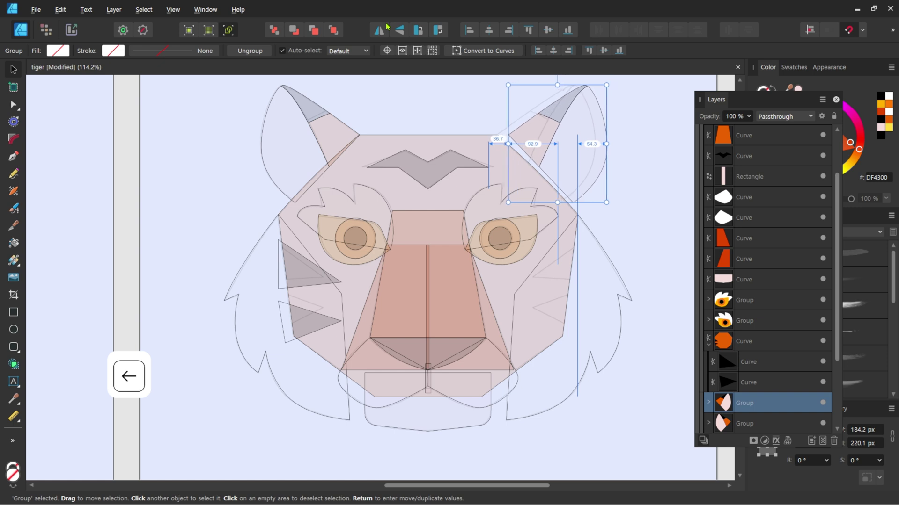
{"action": "key", "text": "Left"}
{"action": "key", "text": "Left"}
{"action": "key", "text": "Left"}
{"action": "key", "text": "Left"}
{"action": "key", "text": "Left"}
{"action": "key", "text": "Left"}
{"action": "key", "text": "Left"}
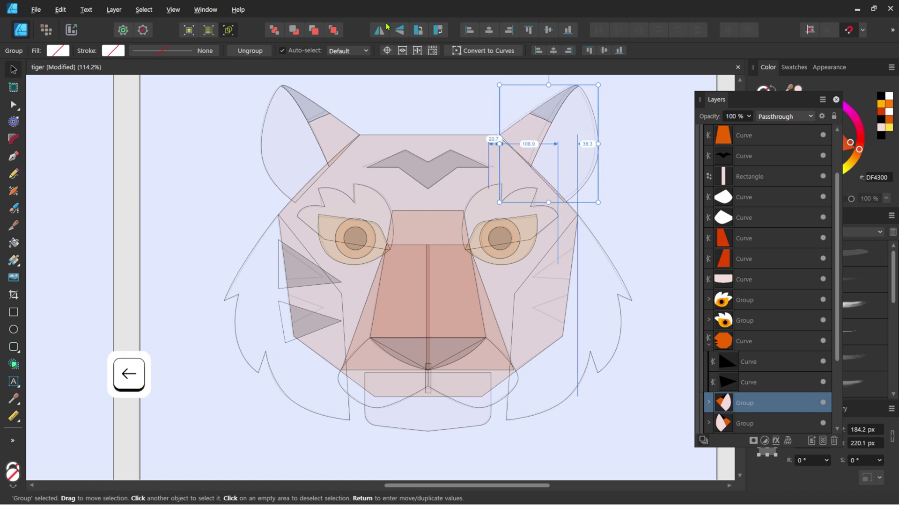
{"action": "key", "text": "a"}
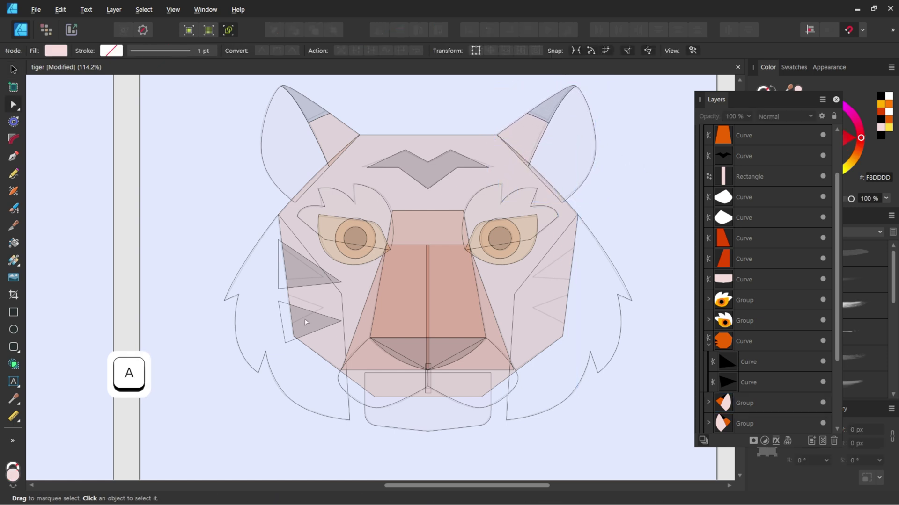
{"action": "left_click", "coordinate": [305, 318]}
{"action": "key", "text": "v"}
{"action": "left_click", "coordinate": [270, 282]}
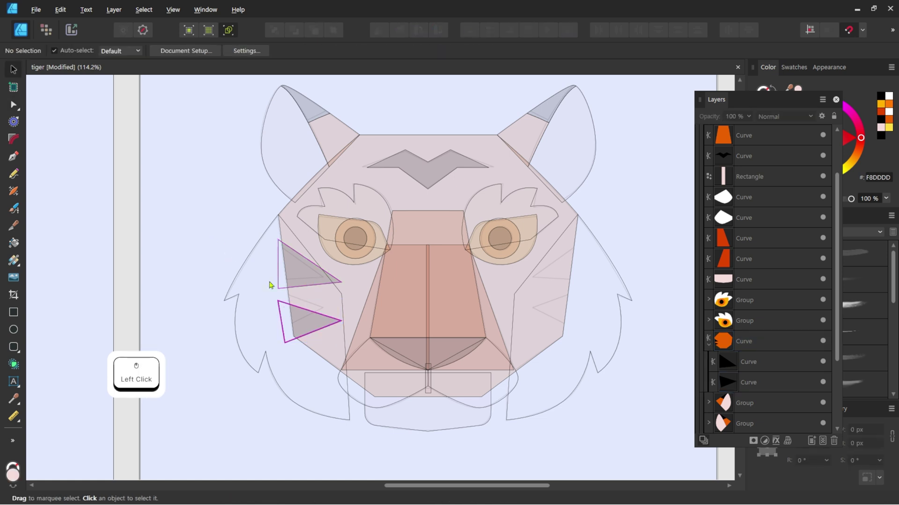
{"action": "left_click", "coordinate": [307, 321]}
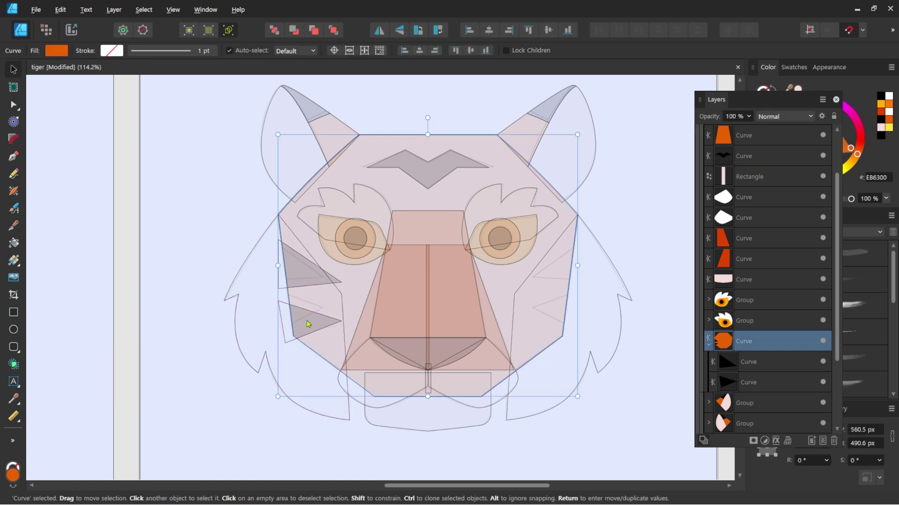
{"action": "left_click", "coordinate": [221, 210]}
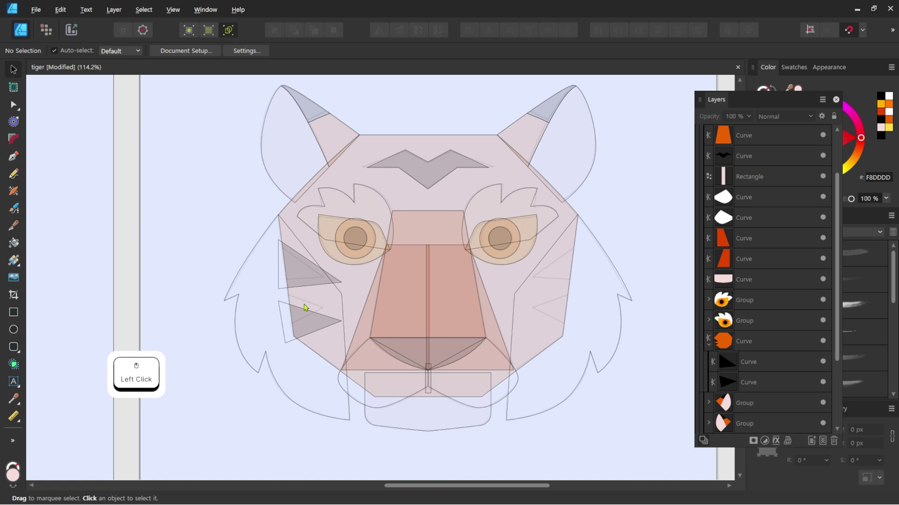
- Duplicate both clipped black cheek stripes, mirror the copies horizontally and align them on the right edge of the face
{"action": "key", "text": "a"}
{"action": "left_click", "coordinate": [304, 321]}
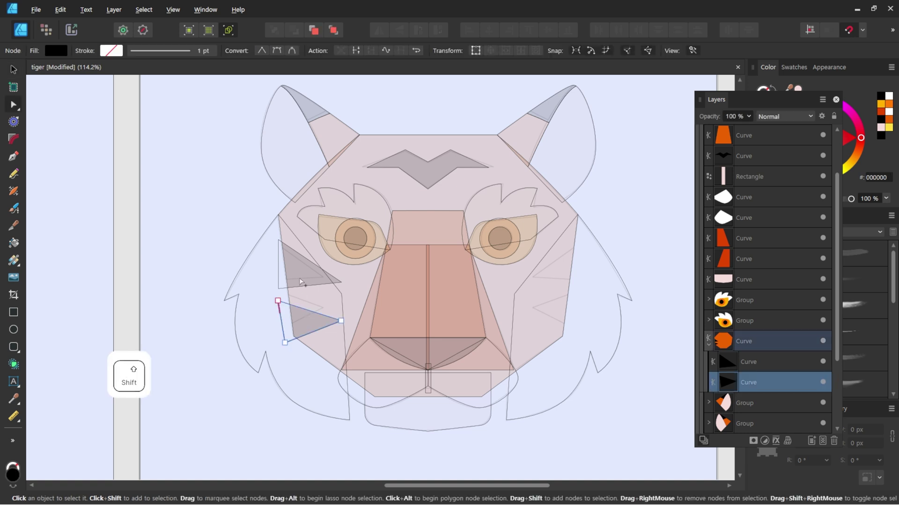
{"action": "left_click", "coordinate": [300, 279], "text": "shift"}
{"action": "key", "text": "v"}
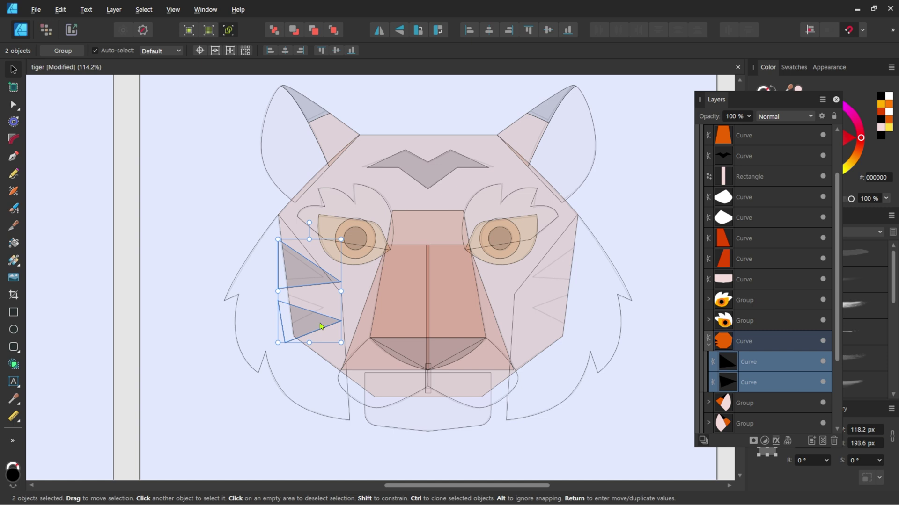
{"action": "left_click_drag", "start_coordinate": [321, 327], "coordinate": [538, 321]}
{"action": "left_click", "coordinate": [378, 30]}
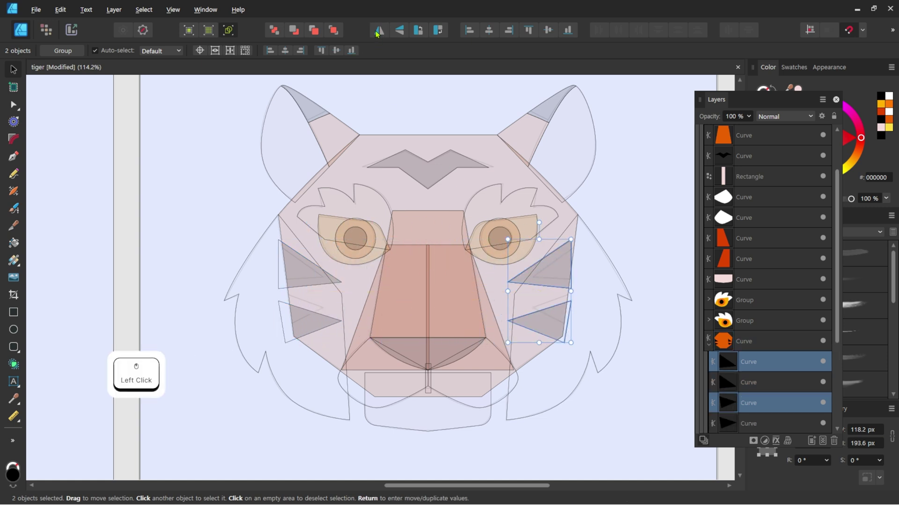
{"action": "key", "text": "Right"}
{"action": "key", "text": "Right"}
{"action": "key", "text": "Right"}
{"action": "key", "text": "Right"}
{"action": "key", "text": "Right"}
{"action": "key", "text": "Right"}
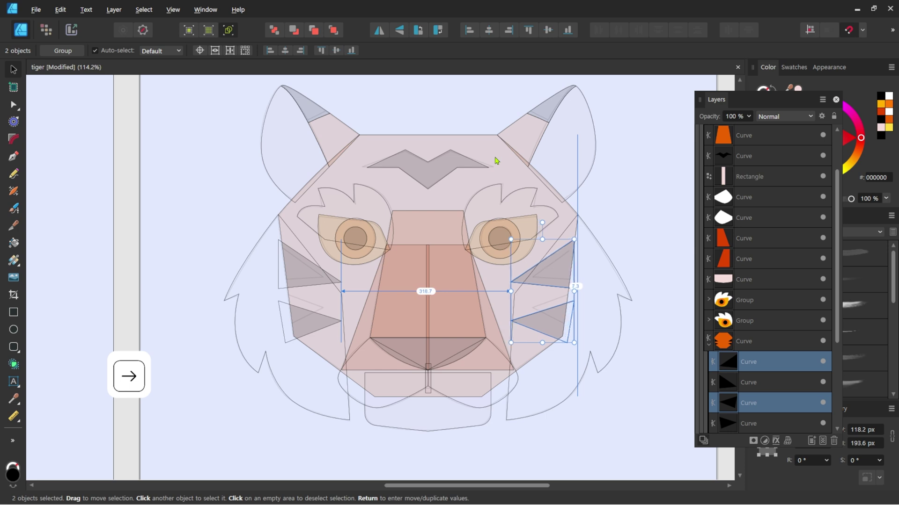
{"action": "key", "text": "Right"}
{"action": "key", "text": "Right"}
{"action": "key", "text": "Right"}
{"action": "key", "text": "Right"}
{"action": "left_click", "coordinate": [633, 206]}
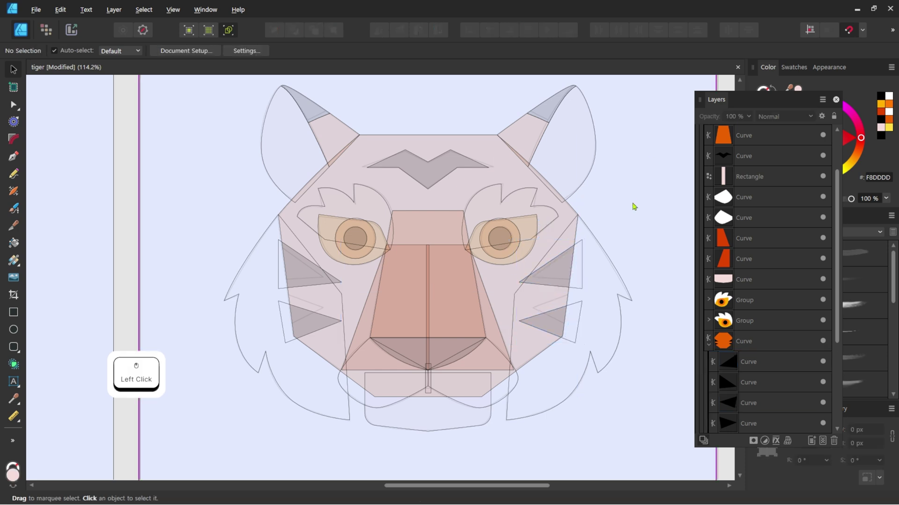
- Turn off the X-ray view mode to show both artboards in full colour
{"action": "left_click", "coordinate": [228, 31]}
{"action": "key", "text": "z"}
{"action": "left_click_drag", "start_coordinate": [543, 241], "coordinate": [496, 134]}
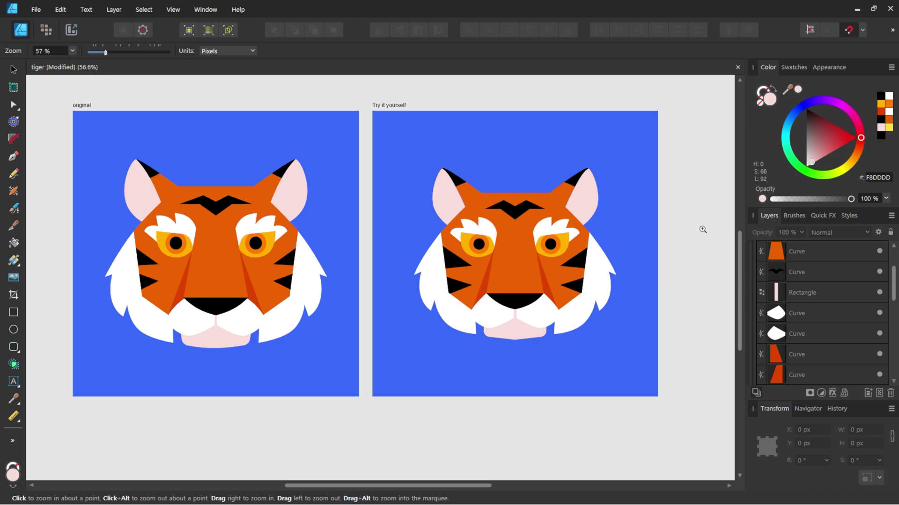
- Group all the tiger face shapes on the Try it yourself artboard
{"action": "key", "text": "v"}
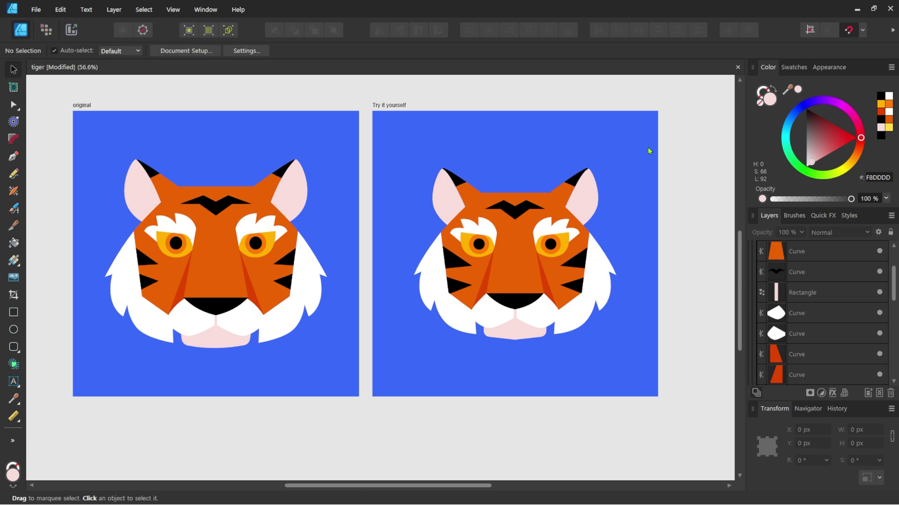
{"action": "left_click_drag", "start_coordinate": [647, 138], "coordinate": [393, 374]}
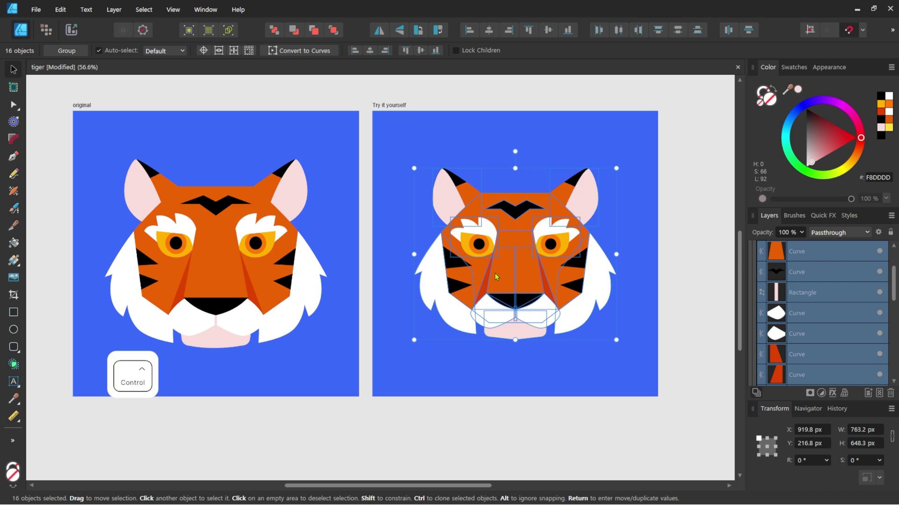
{"action": "key", "text": "ctrl+g"}
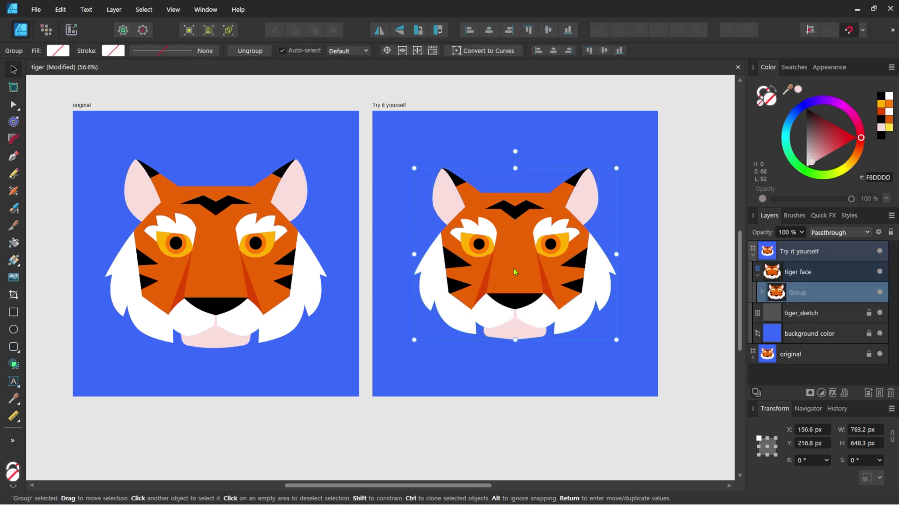
{"action": "left_click", "coordinate": [674, 292]}
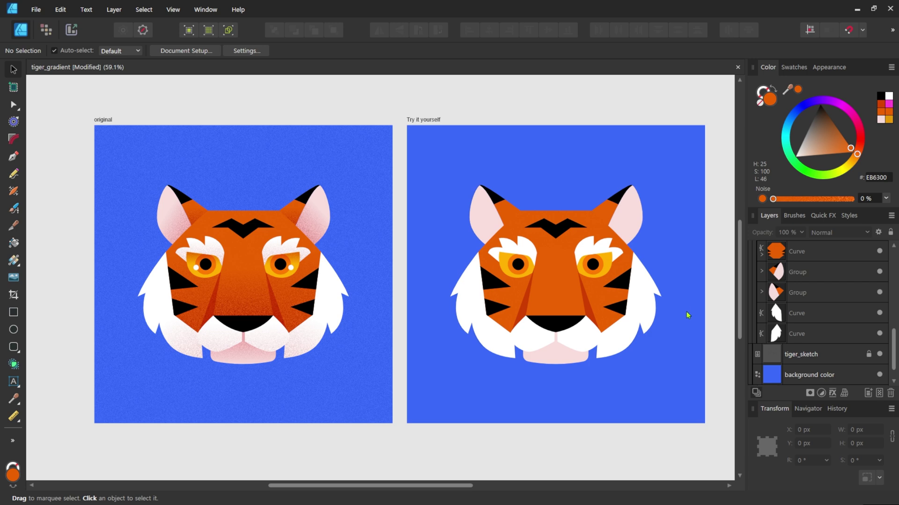
- Try a linear gradient on the orange nose bridge, running from its upper edge down to the black nose
{"action": "left_click", "coordinate": [16, 261]}
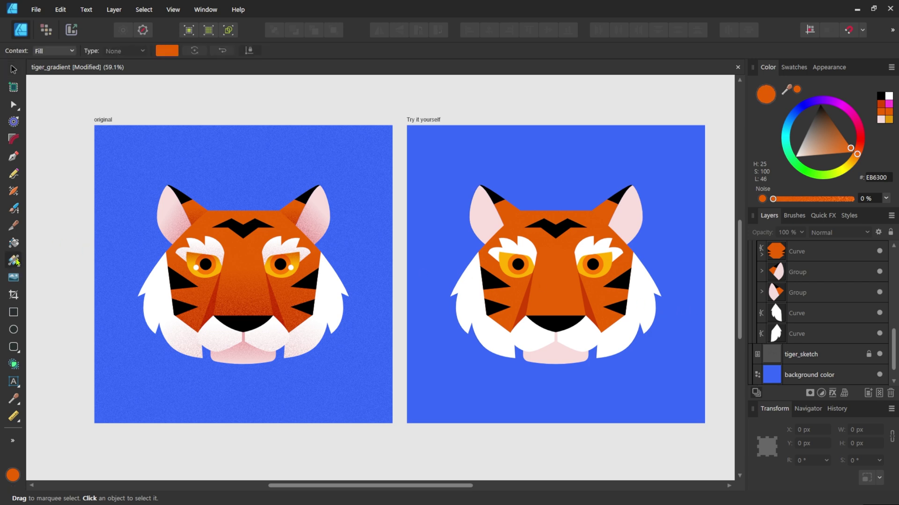
{"action": "left_click", "coordinate": [557, 281]}
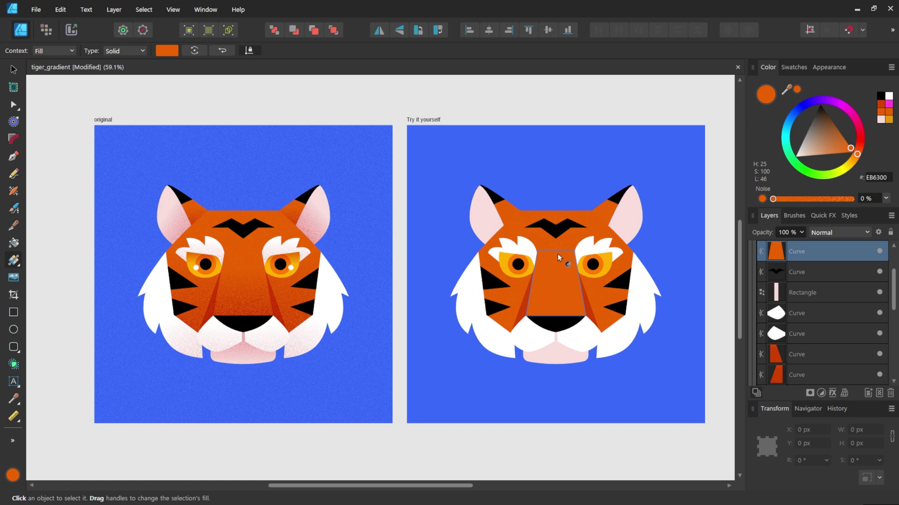
{"action": "left_click_drag", "start_coordinate": [557, 251], "coordinate": [558, 317]}
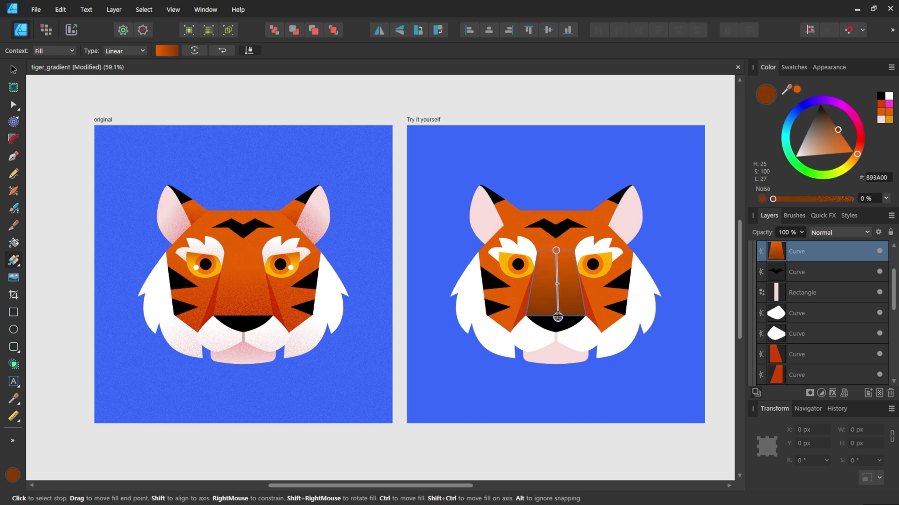
{"action": "key", "text": "v"}
{"action": "key", "text": "ctrl+z"}
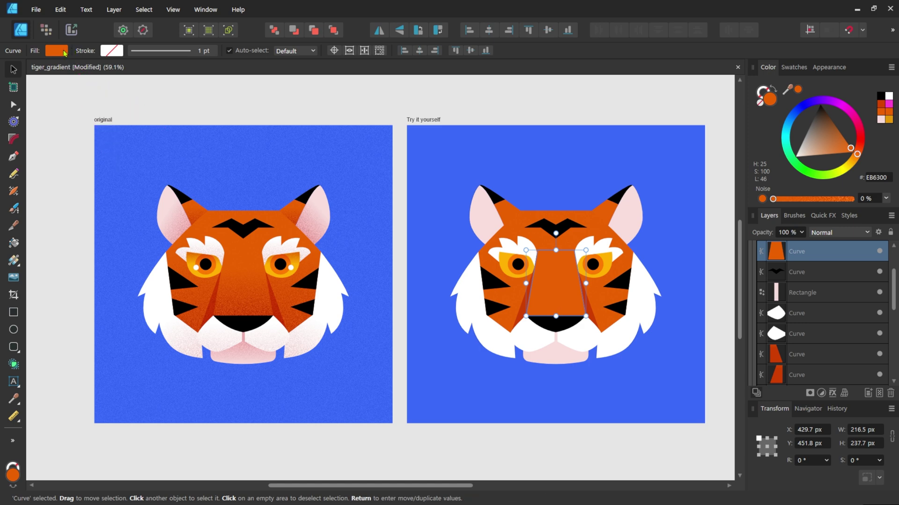
- Examine the gradient settings for the nose bridge's fill, including the orange end stop
{"action": "left_click", "coordinate": [57, 50]}
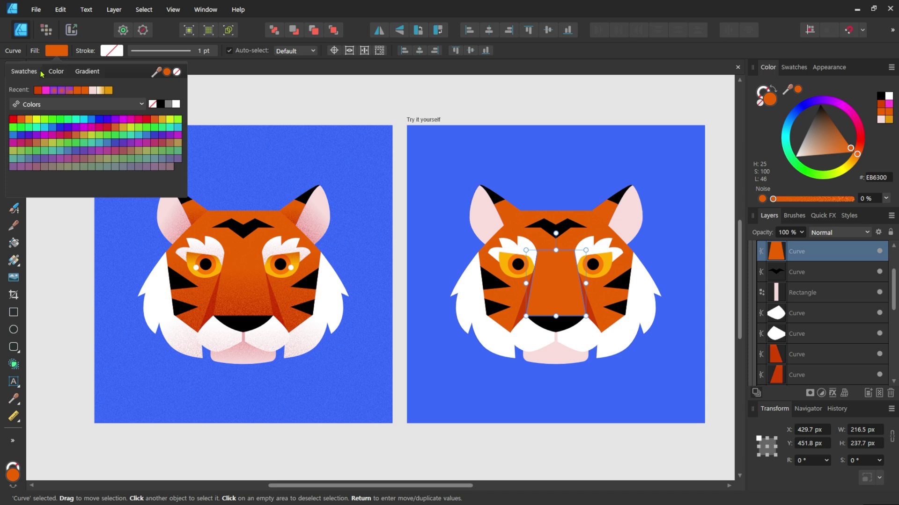
{"action": "left_click", "coordinate": [95, 72]}
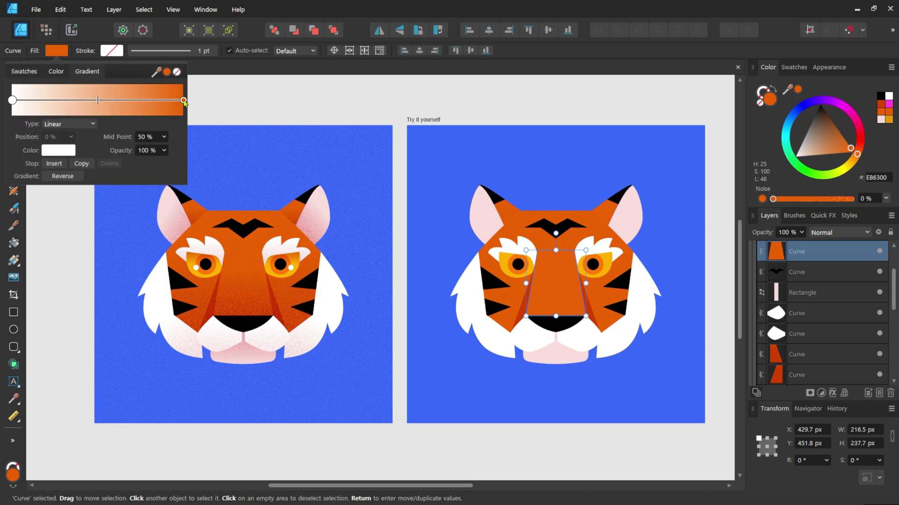
{"action": "left_click", "coordinate": [183, 100]}
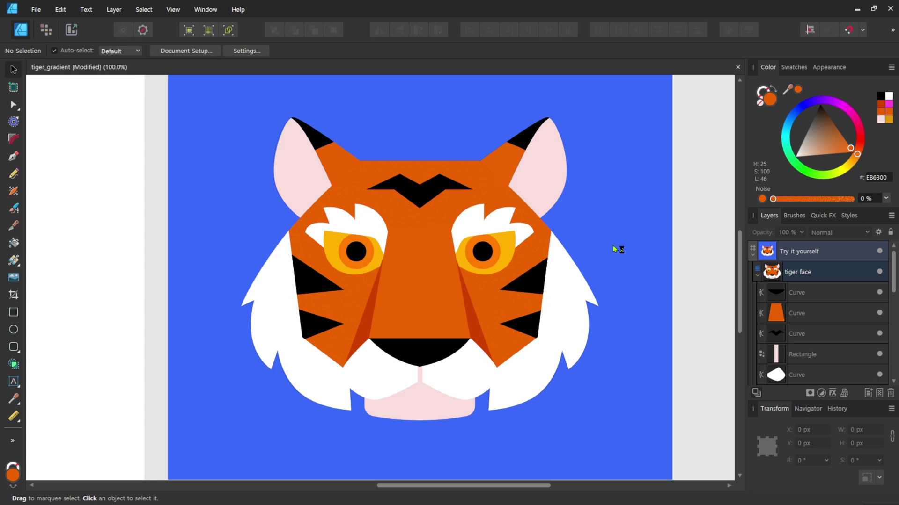
- Apply a linear orange-to-dark-brown gradient to the nose bridge, from its upper edge down to the black nose
{"action": "key", "text": "g"}
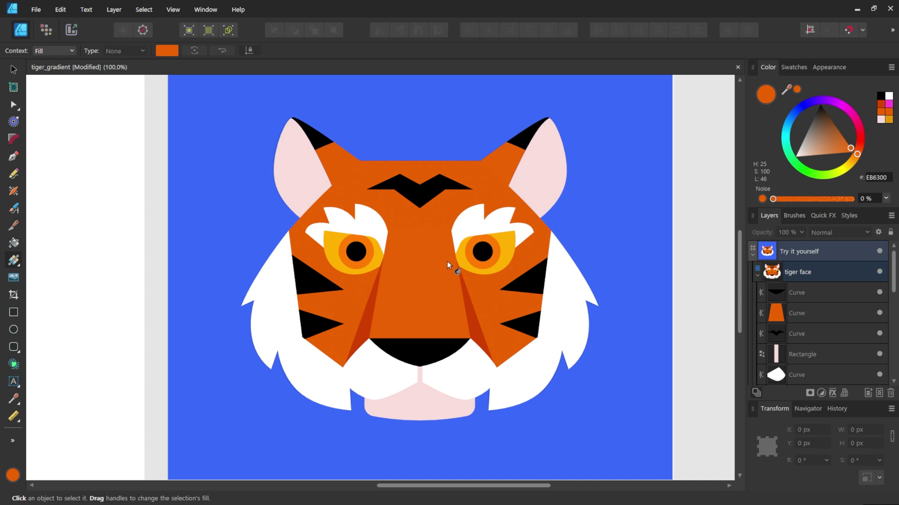
{"action": "left_click", "coordinate": [442, 273]}
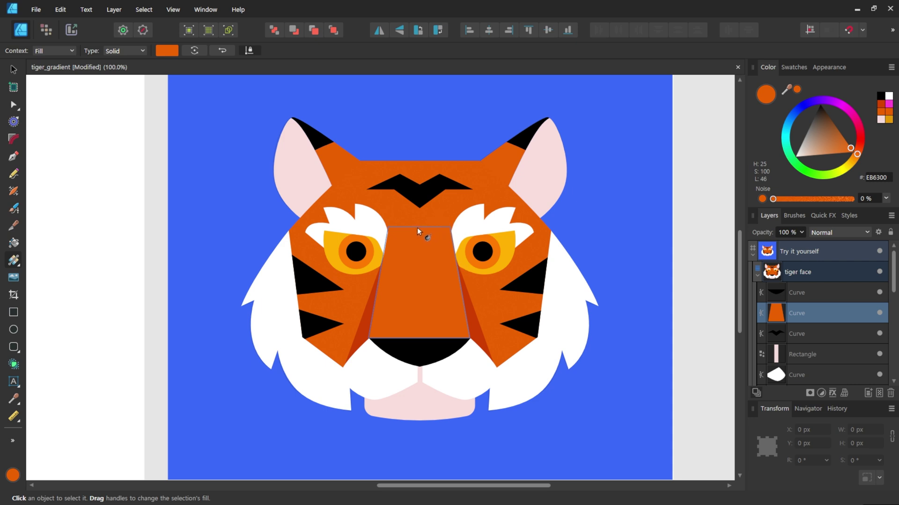
{"action": "left_click_drag", "start_coordinate": [418, 226], "coordinate": [416, 339]}
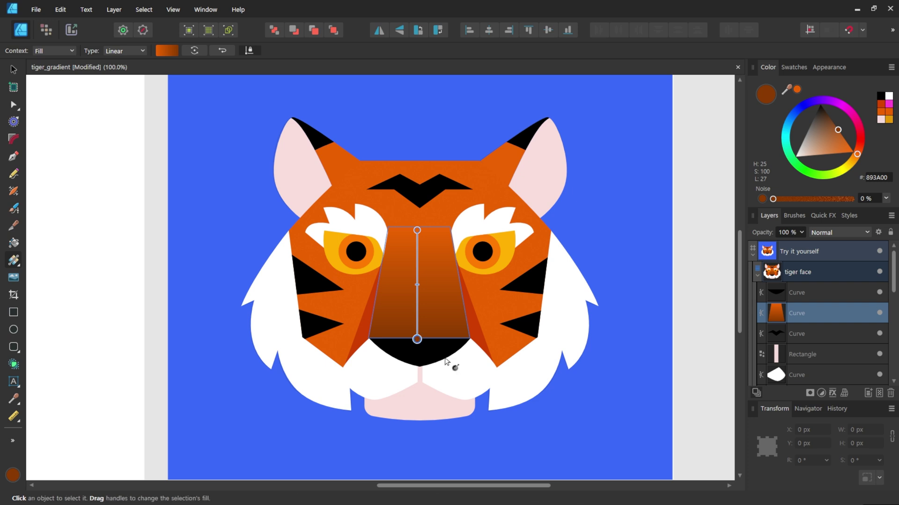
- Recolour the lower stop of the nose bridge gradient to red-orange C73A00, starting from the face's sampled orange
{"action": "double_click", "coordinate": [766, 95]}
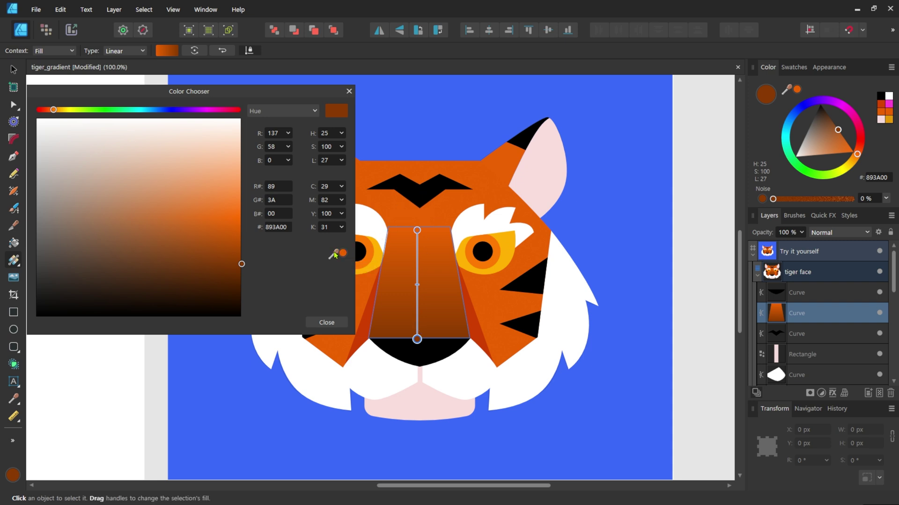
{"action": "left_click_drag", "start_coordinate": [335, 255], "coordinate": [486, 181]}
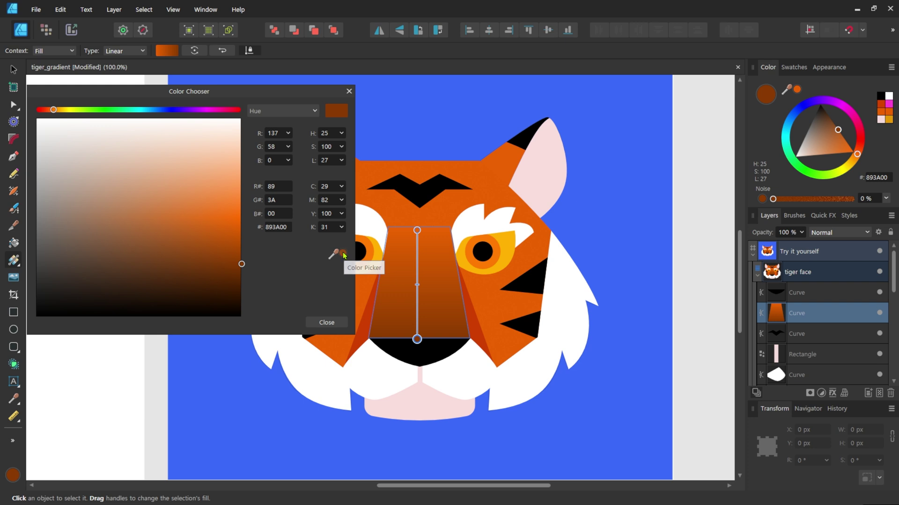
{"action": "left_click_drag", "start_coordinate": [343, 253], "coordinate": [425, 268]}
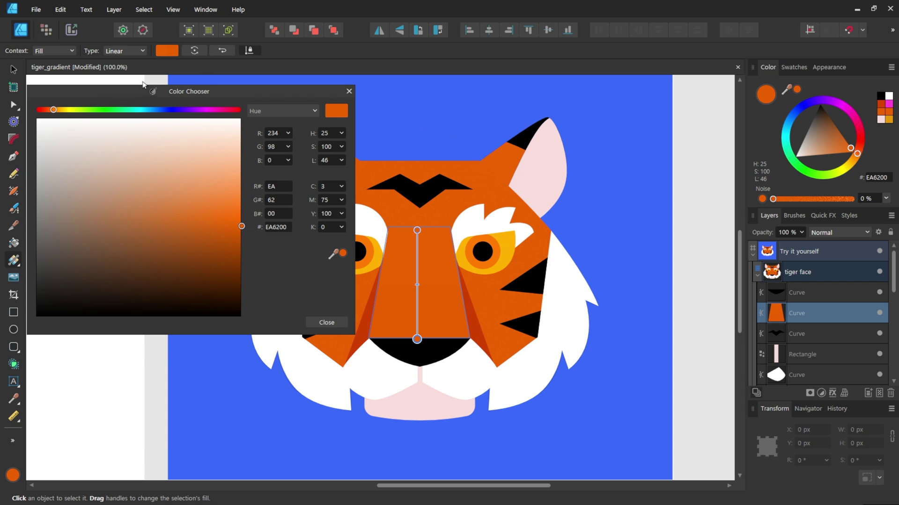
{"action": "left_click_drag", "start_coordinate": [242, 227], "coordinate": [238, 274]}
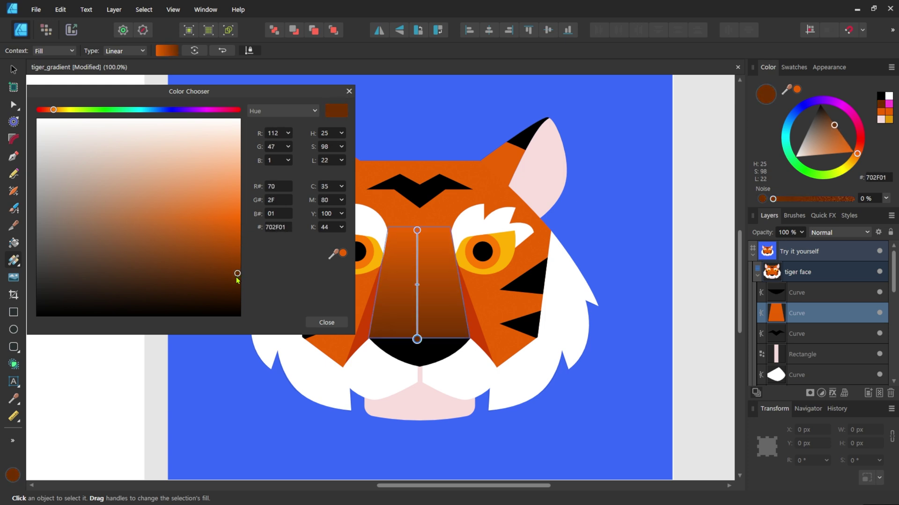
{"action": "key", "text": "ctrl+z"}
{"action": "left_click_drag", "start_coordinate": [53, 109], "coordinate": [49, 110]}
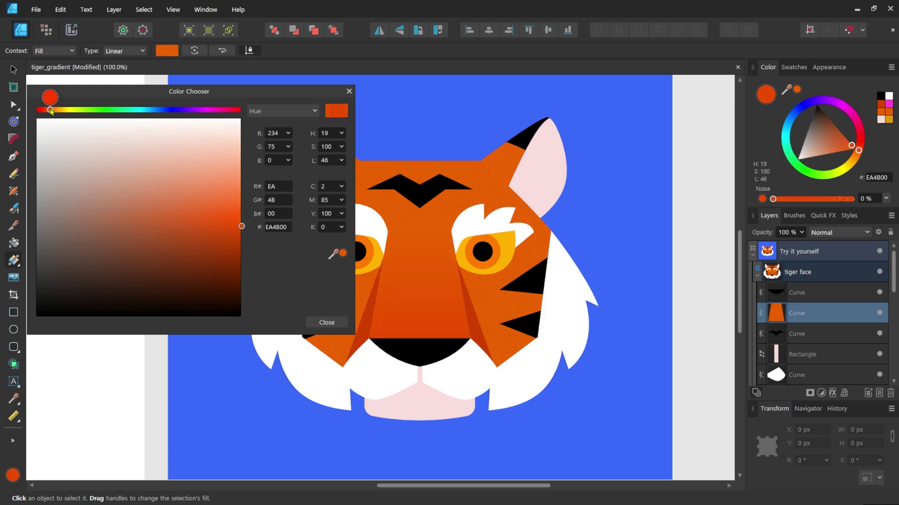
{"action": "left_click_drag", "start_coordinate": [241, 226], "coordinate": [241, 240]}
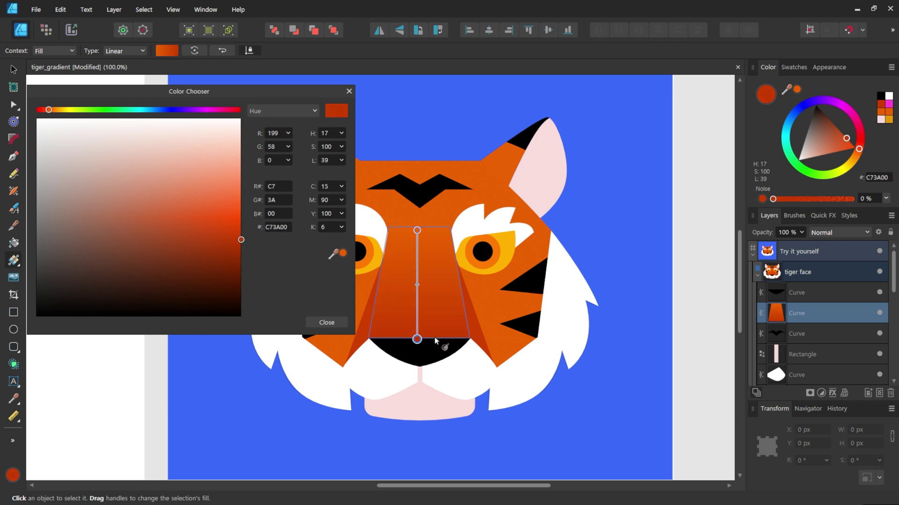
{"action": "left_click", "coordinate": [326, 322]}
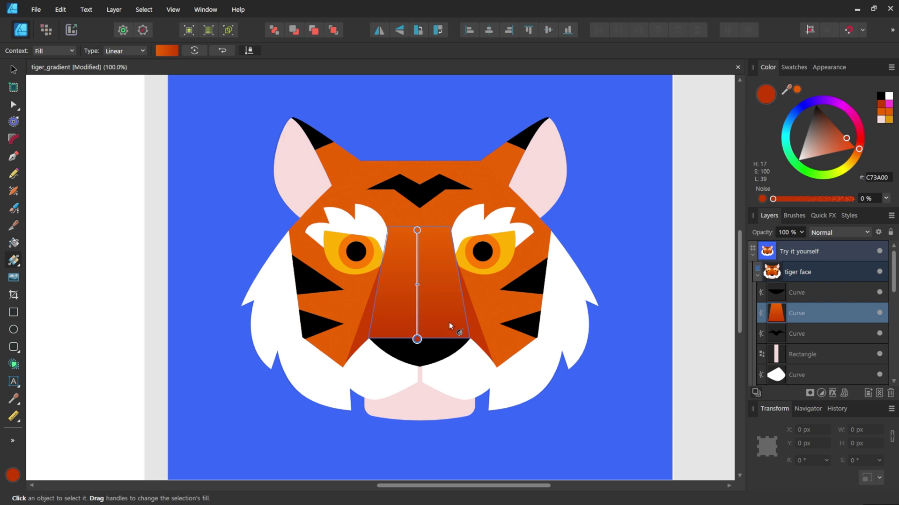
- Add 74 % noise to the nose bridge gradient's lower stop and move the gradient midpoint down closer to the nose
{"action": "left_click", "coordinate": [763, 200]}
{"action": "left_click", "coordinate": [762, 200]}
{"action": "left_click", "coordinate": [762, 200]}
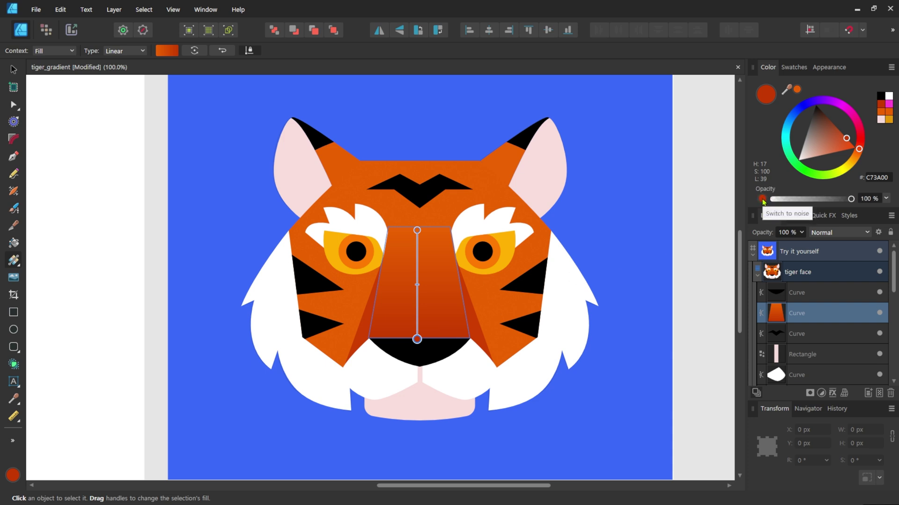
{"action": "left_click", "coordinate": [763, 200]}
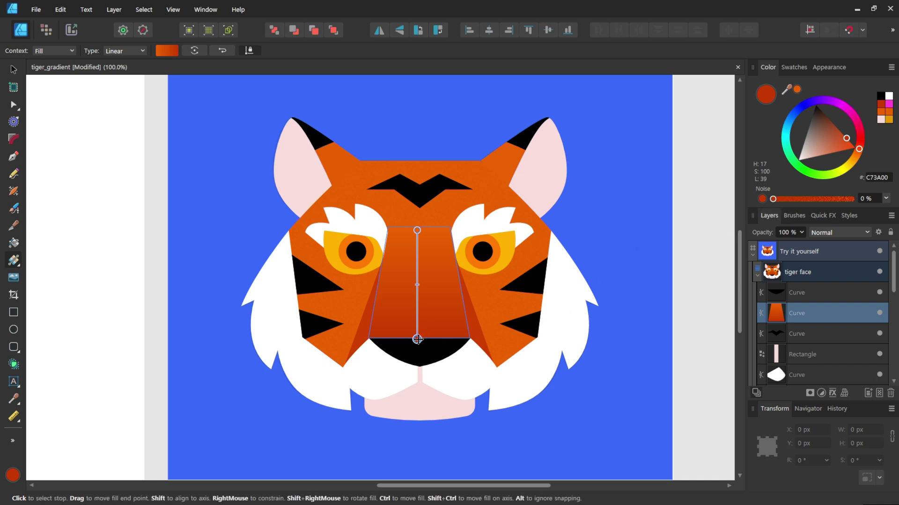
{"action": "left_click_drag", "start_coordinate": [772, 199], "coordinate": [831, 203]}
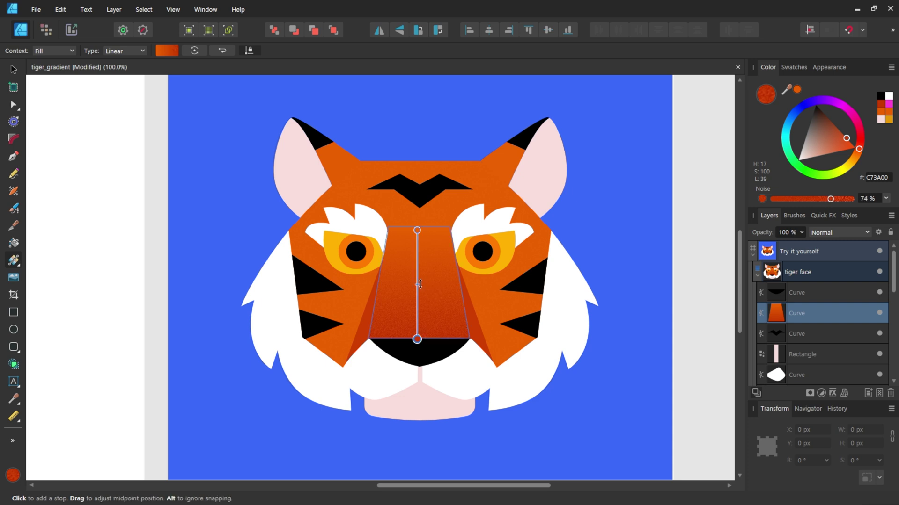
{"action": "left_click_drag", "start_coordinate": [417, 284], "coordinate": [418, 315]}
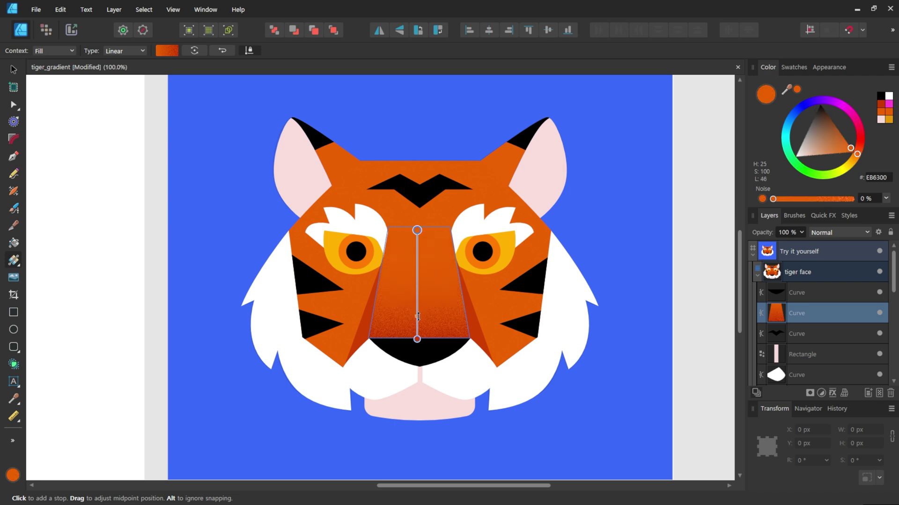
- Apply a linear gradient fill to the main orange face shape, running vertically from the forehead's upper edge down to the shape's lower edge
{"action": "key", "text": "v"}
{"action": "left_click", "coordinate": [613, 306]}
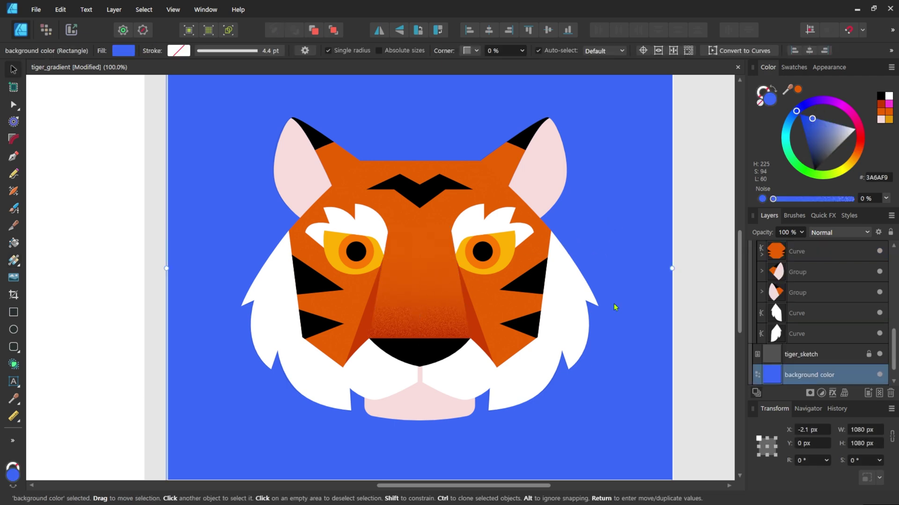
{"action": "left_click", "coordinate": [505, 300]}
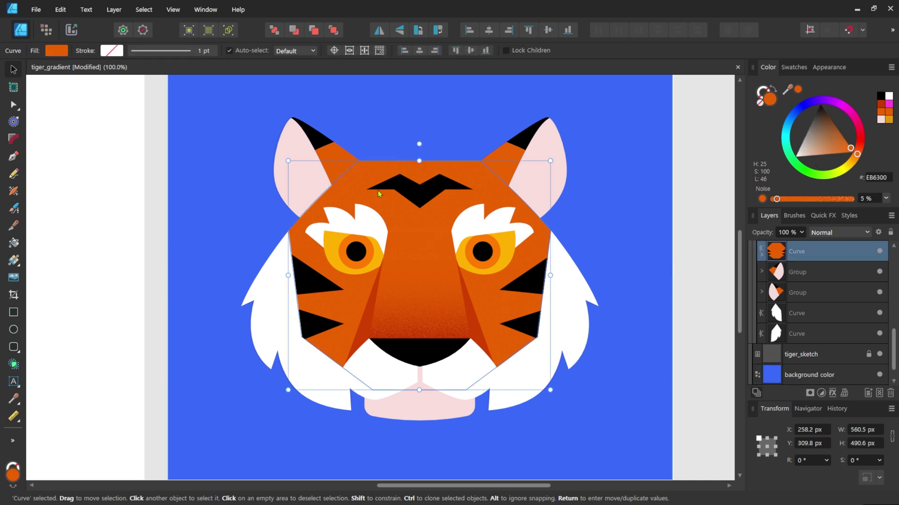
{"action": "left_click", "coordinate": [62, 55]}
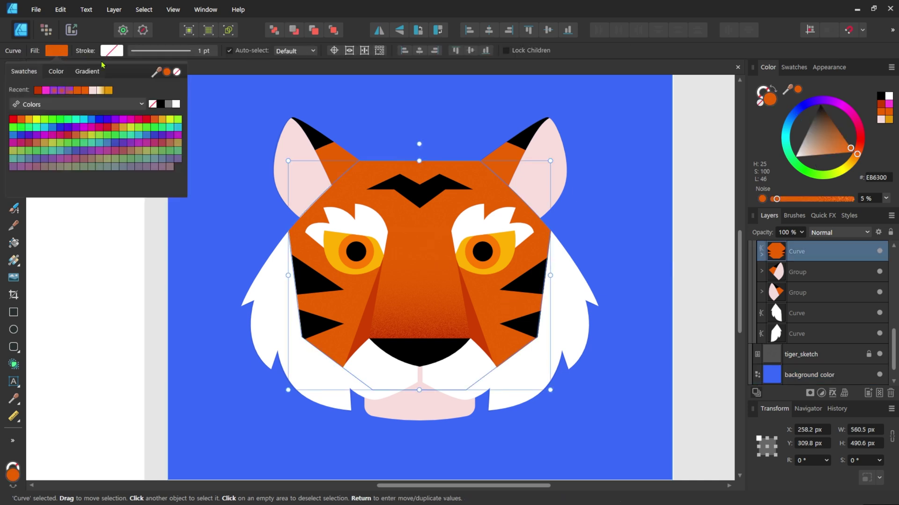
{"action": "left_click", "coordinate": [95, 72]}
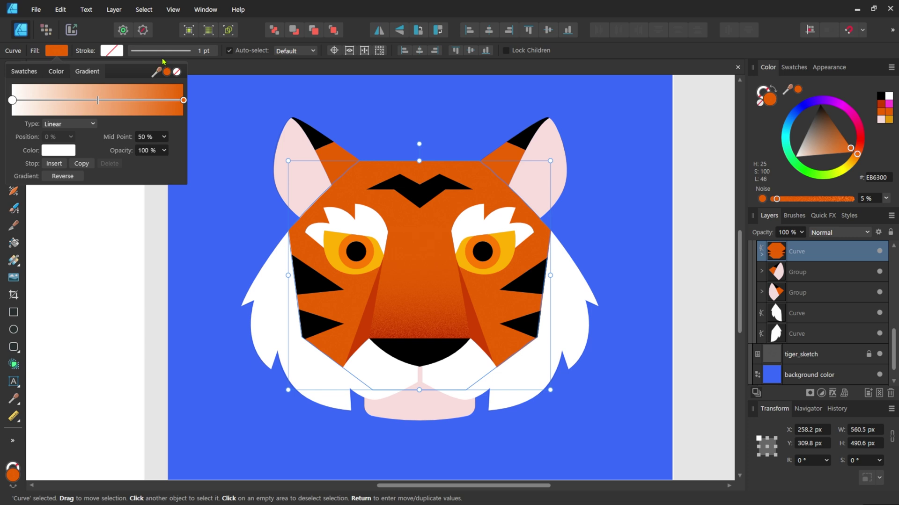
{"action": "left_click", "coordinate": [184, 101]}
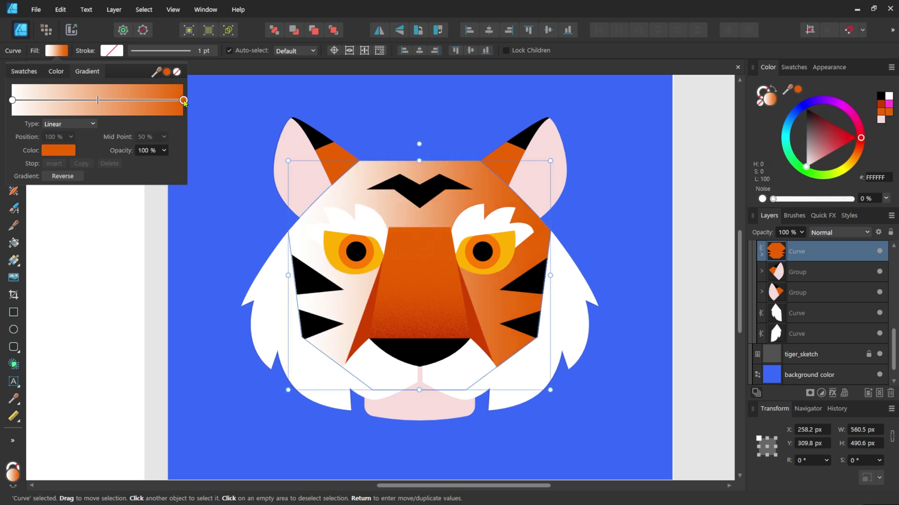
{"action": "key", "text": "g"}
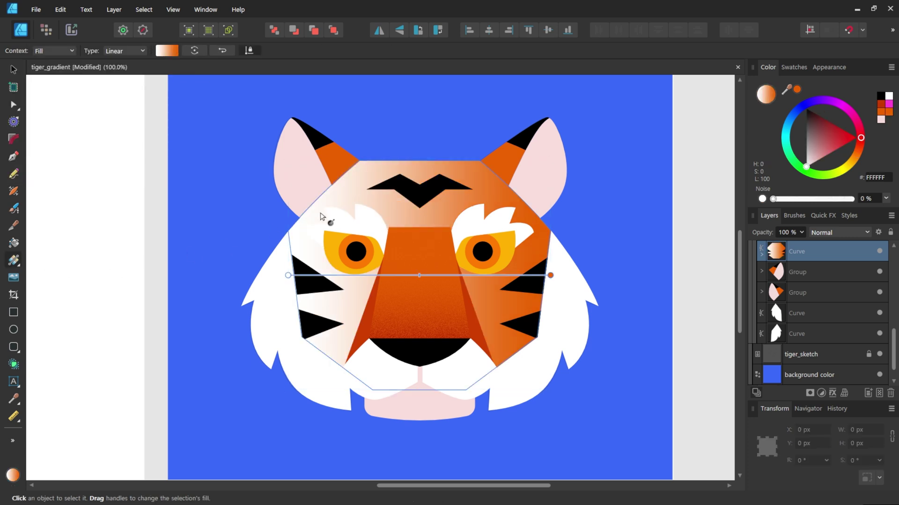
{"action": "left_click_drag", "start_coordinate": [424, 166], "coordinate": [433, 391]}
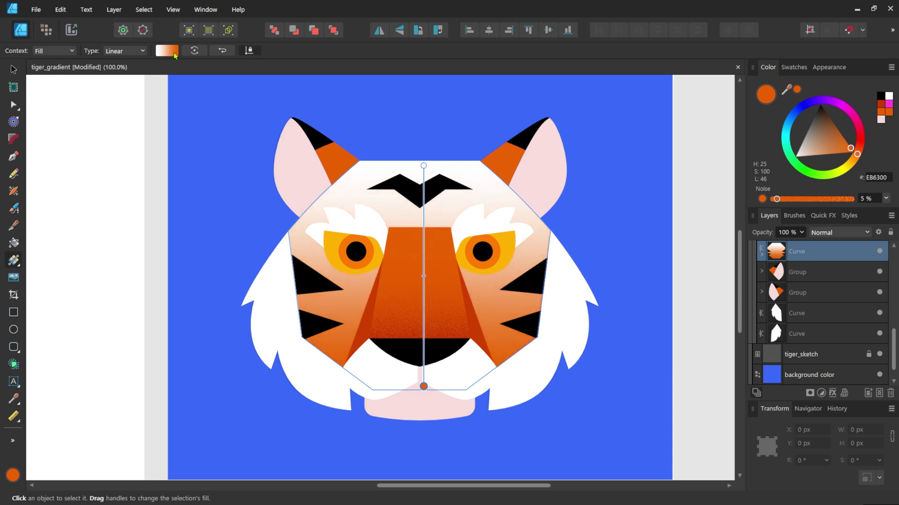
- Replace the white upper stop of the face gradient with the orange sampled from the ear
{"action": "left_click", "coordinate": [167, 50]}
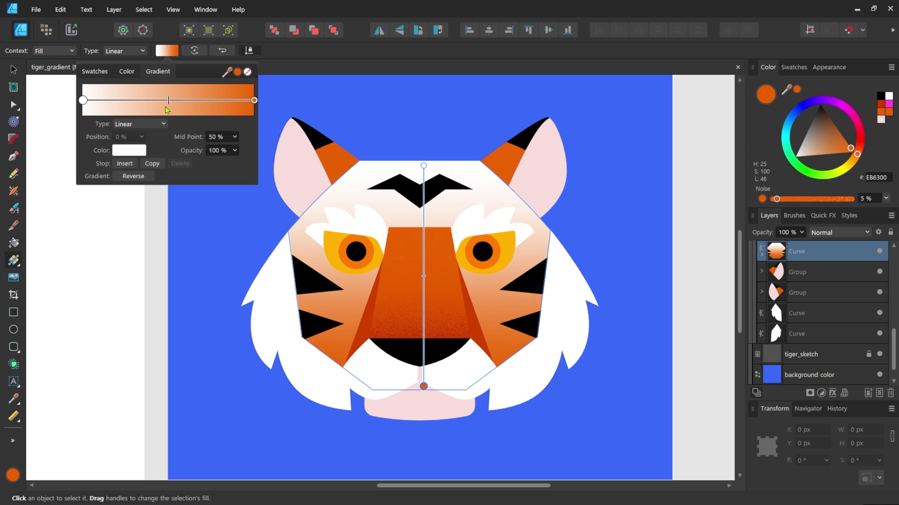
{"action": "left_click", "coordinate": [85, 101]}
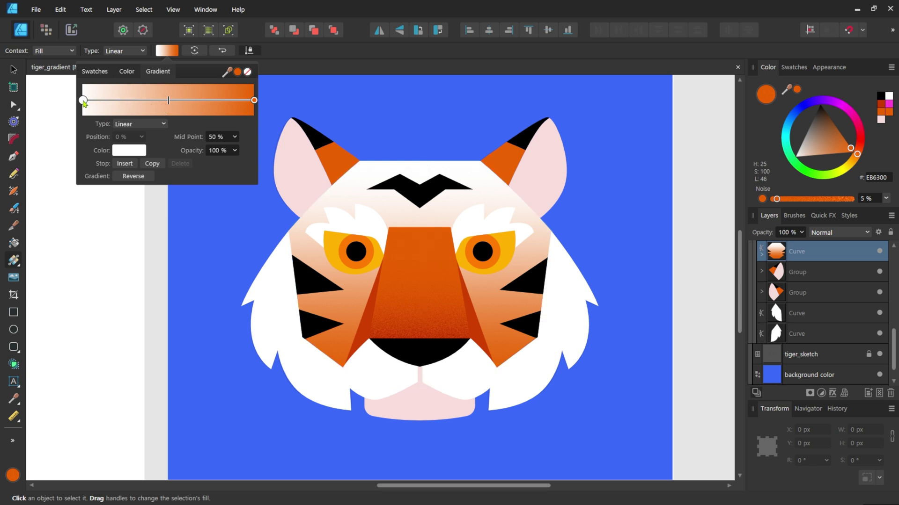
{"action": "left_click", "coordinate": [141, 156]}
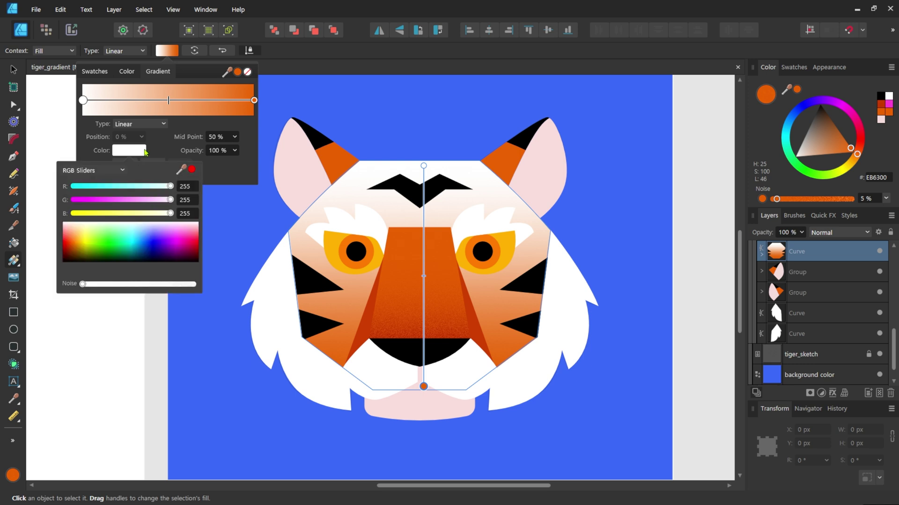
{"action": "left_click_drag", "start_coordinate": [184, 170], "coordinate": [341, 166]}
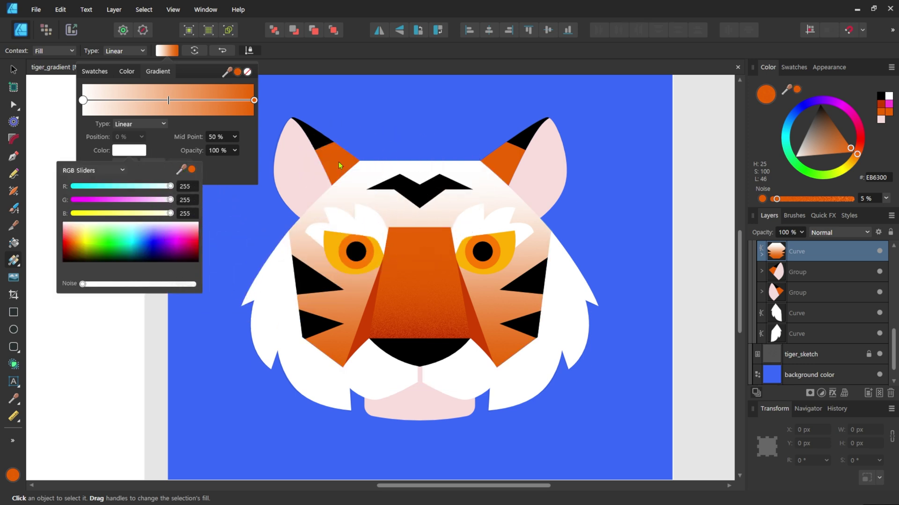
{"action": "left_click", "coordinate": [192, 170]}
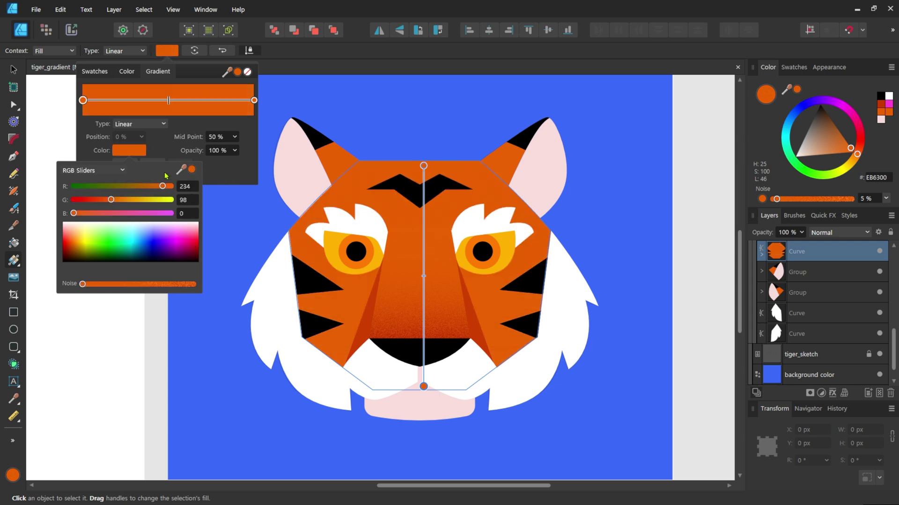
- Recolour the lower stop of the face gradient to red-orange D73F00
{"action": "left_click", "coordinate": [254, 101]}
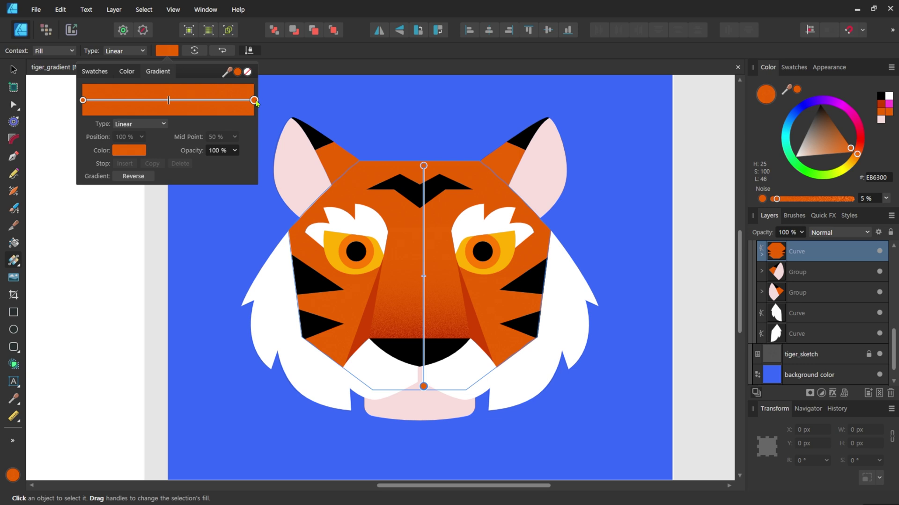
{"action": "left_click", "coordinate": [136, 153]}
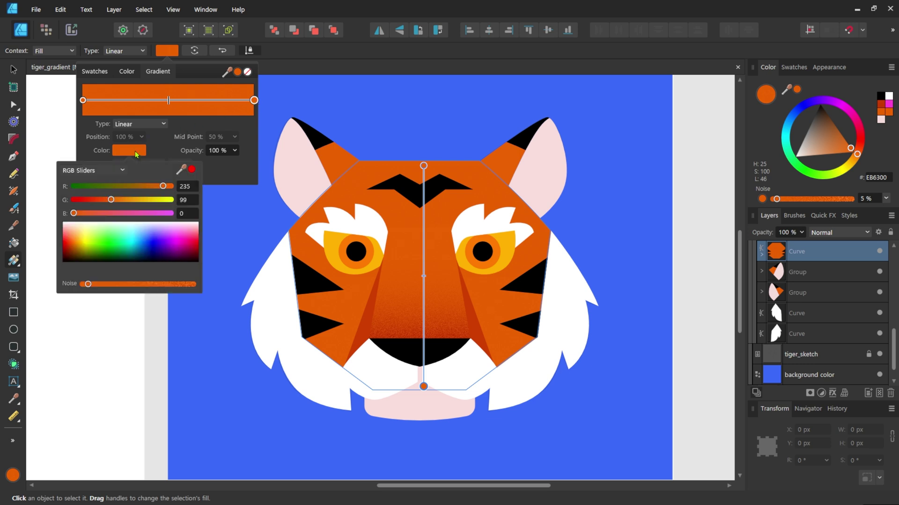
{"action": "left_click_drag", "start_coordinate": [165, 187], "coordinate": [162, 188]}
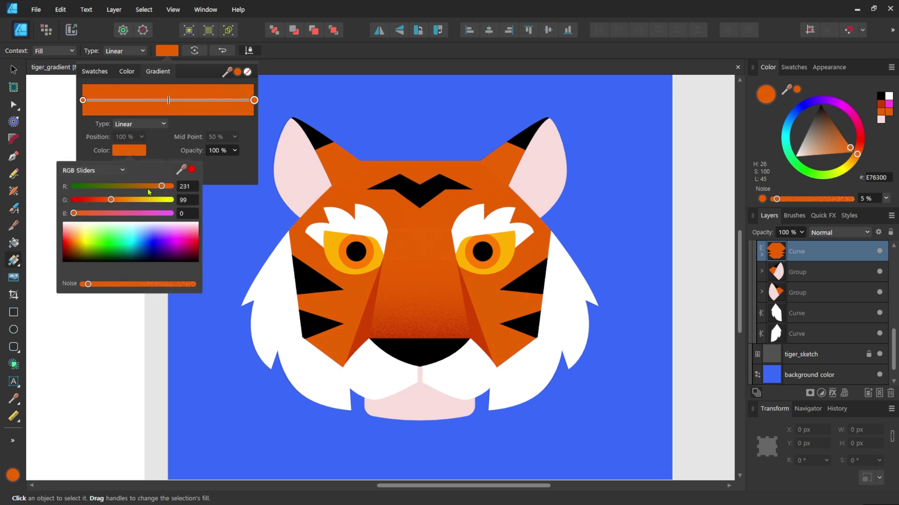
{"action": "left_click_drag", "start_coordinate": [111, 201], "coordinate": [104, 201]}
{"action": "left_click_drag", "start_coordinate": [162, 188], "coordinate": [157, 189]}
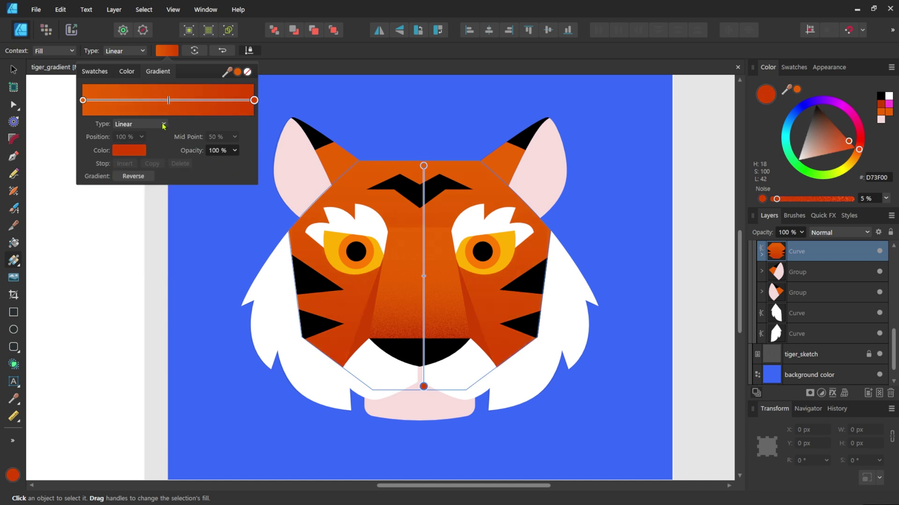
- Try an elliptical gradient on the face shape, adjusting its horizontal extent and undoing each adjustment
{"action": "left_click", "coordinate": [163, 124]}
{"action": "left_click", "coordinate": [150, 153]}
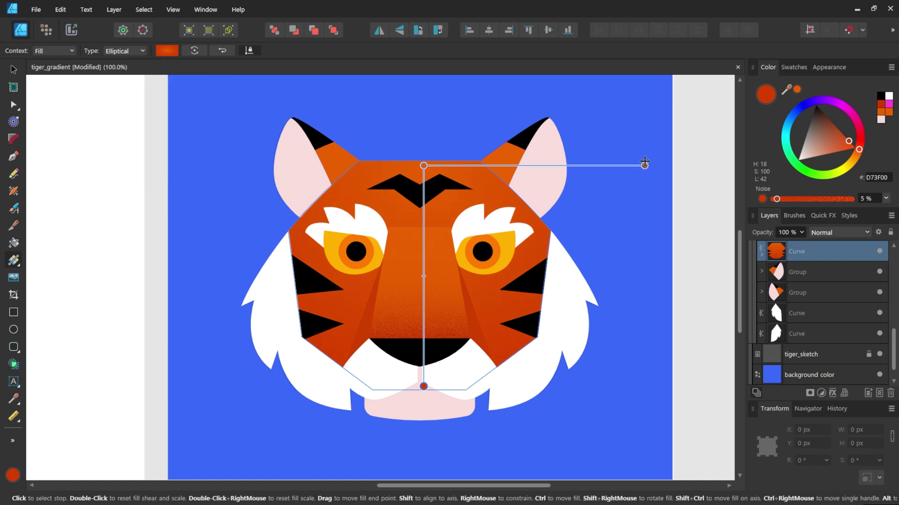
{"action": "left_click_drag", "start_coordinate": [644, 166], "coordinate": [490, 168]}
{"action": "key", "text": "ctrl+z"}
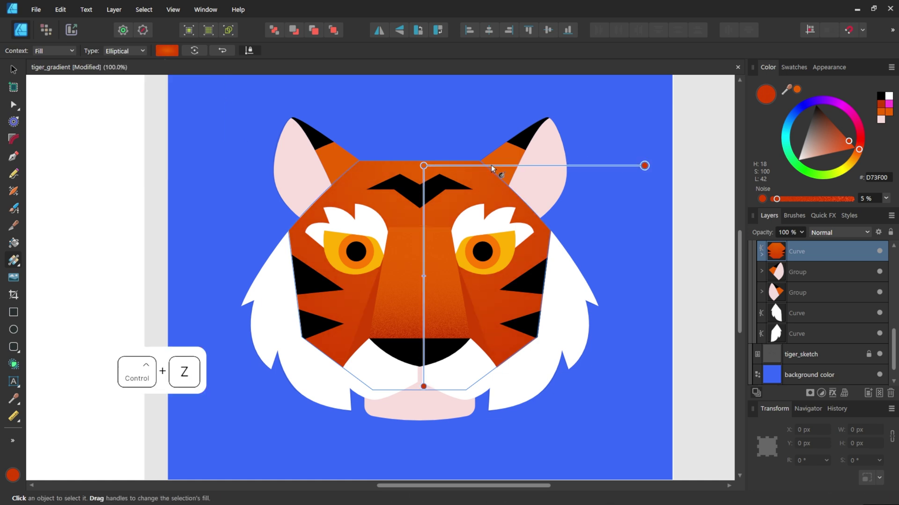
{"action": "left_click", "coordinate": [249, 50]}
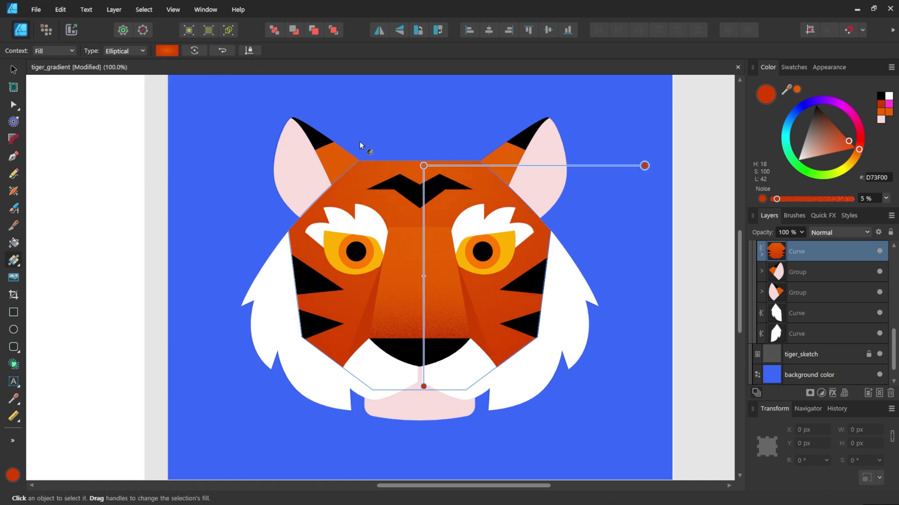
{"action": "mouse_move", "coordinate": [644, 166]}
{"action": "left_mouse_down"}
{"action": "mouse_move", "coordinate": [463, 167]}
{"action": "mouse_move", "coordinate": [641, 168]}
{"action": "left_mouse_up"}
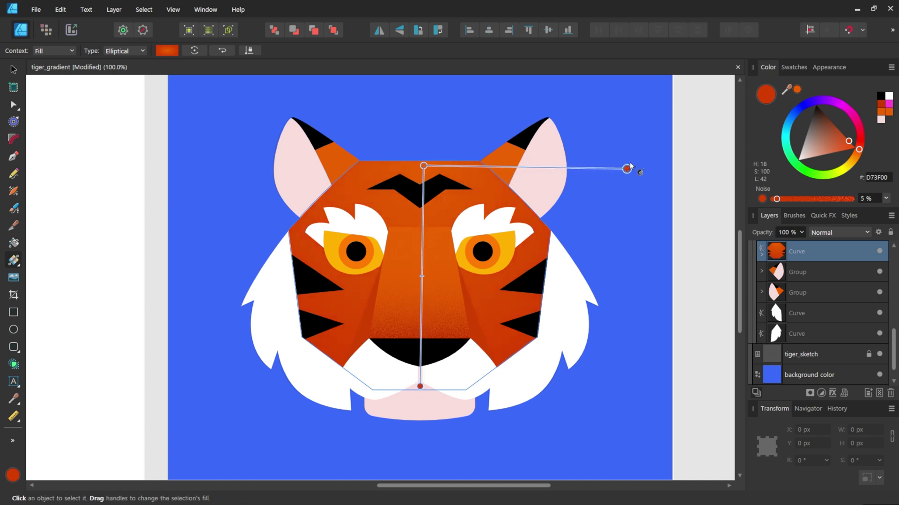
{"action": "key", "text": "ctrl+z"}
- Try the radial and conical gradient types on the face shape
{"action": "left_click", "coordinate": [138, 50]}
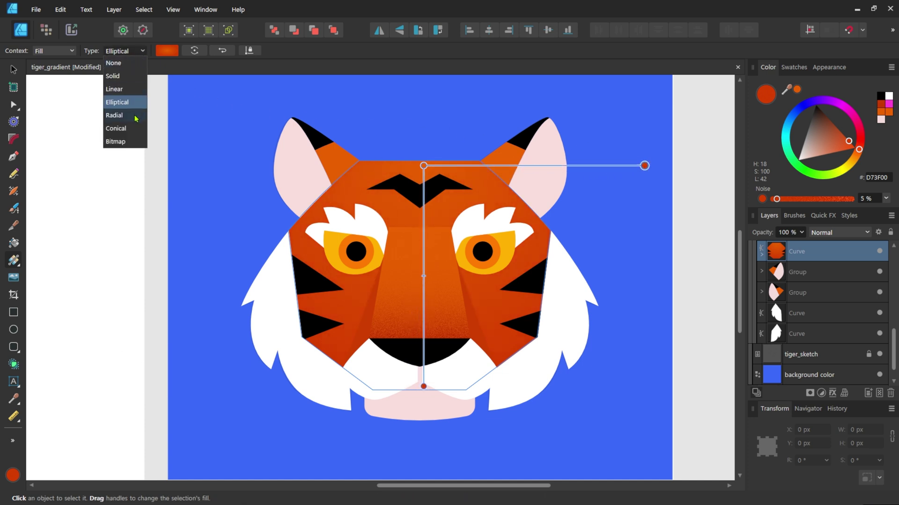
{"action": "left_click", "coordinate": [136, 119]}
{"action": "left_click", "coordinate": [139, 51]}
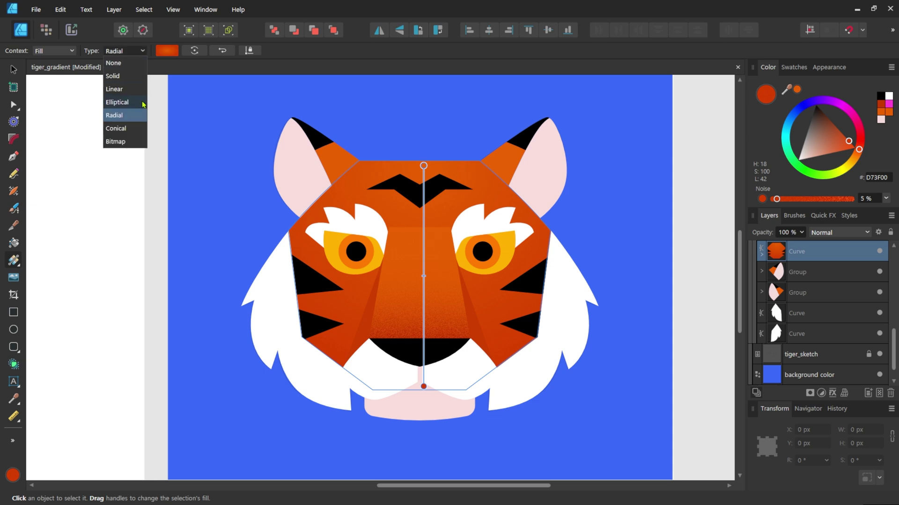
{"action": "left_click", "coordinate": [134, 129]}
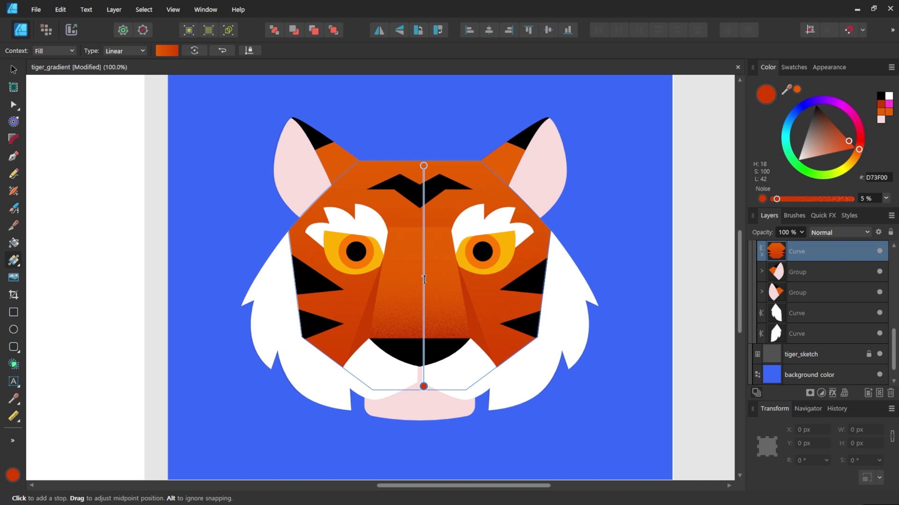
- Move the midpoint of the face's linear gradient down towards its red-orange lower stop
{"action": "left_click_drag", "start_coordinate": [424, 280], "coordinate": [424, 313]}
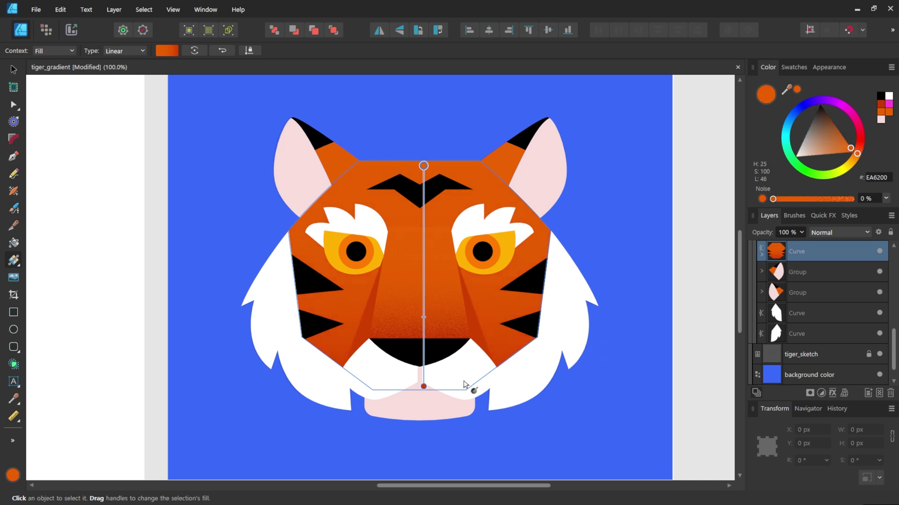
- Raise the noise on the lower red-orange stop of the face shape's linear gradient
{"action": "left_click", "coordinate": [424, 387]}
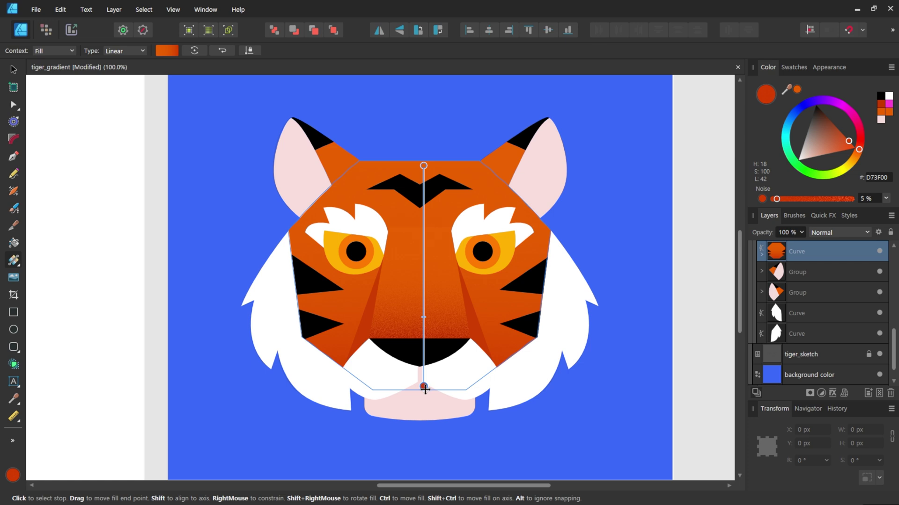
{"action": "left_click_drag", "start_coordinate": [778, 200], "coordinate": [839, 200]}
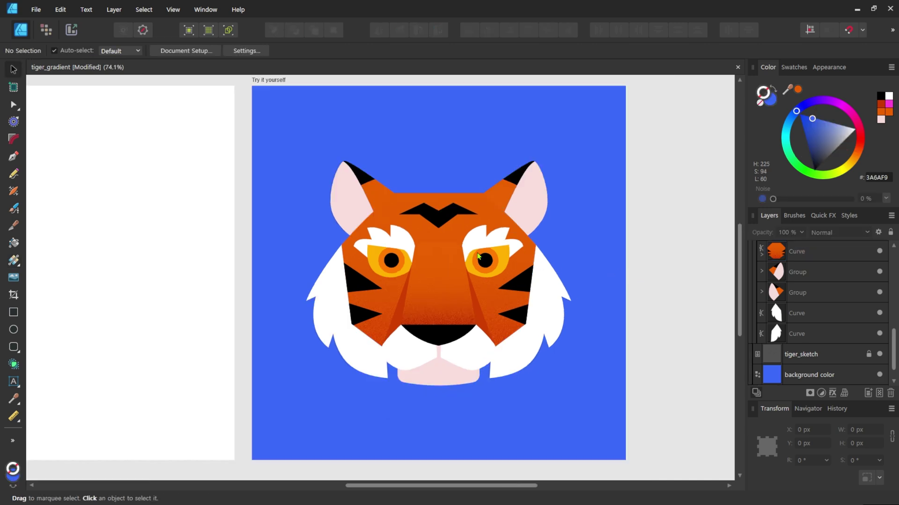
{"action": "key", "text": "z"}
{"action": "left_click_drag", "start_coordinate": [445, 243], "coordinate": [620, 239]}
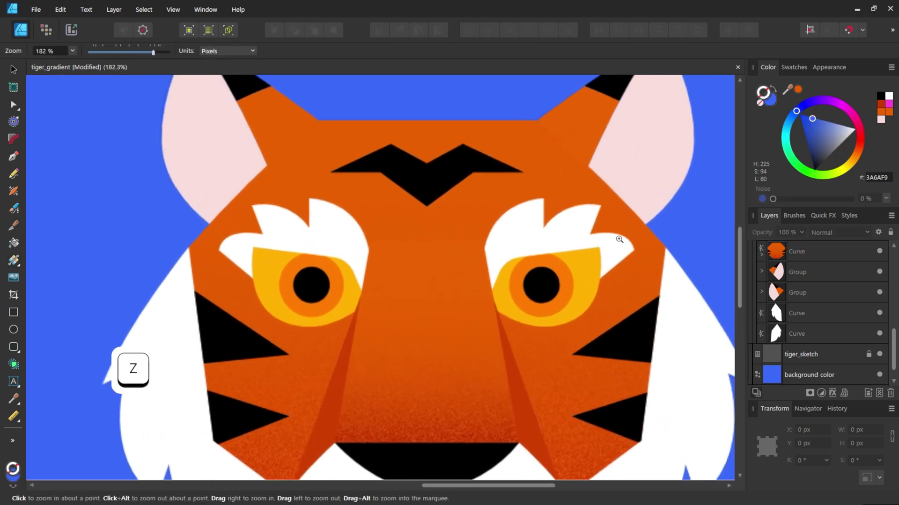
{"action": "left_click_drag", "start_coordinate": [481, 244], "coordinate": [504, 242]}
{"action": "key", "text": "b"}
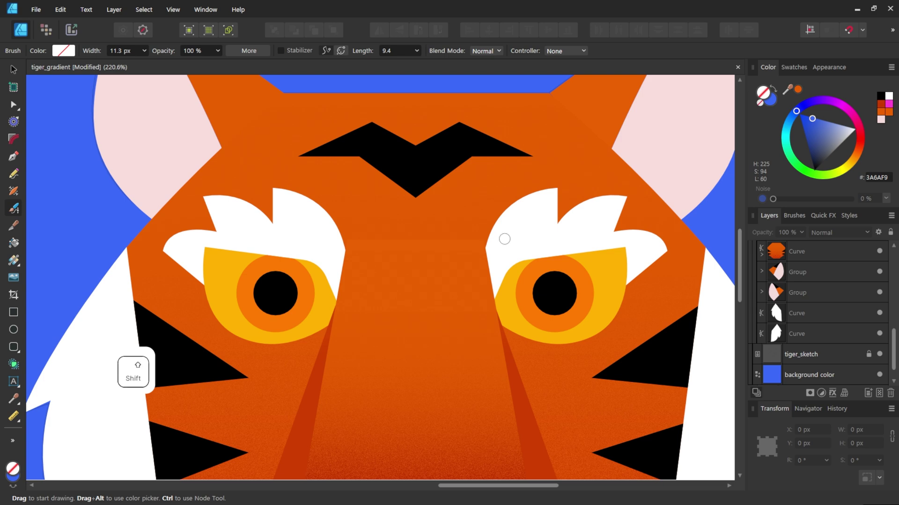
{"action": "key", "text": "shift+x"}
{"action": "left_click_drag", "start_coordinate": [400, 244], "coordinate": [497, 244]}
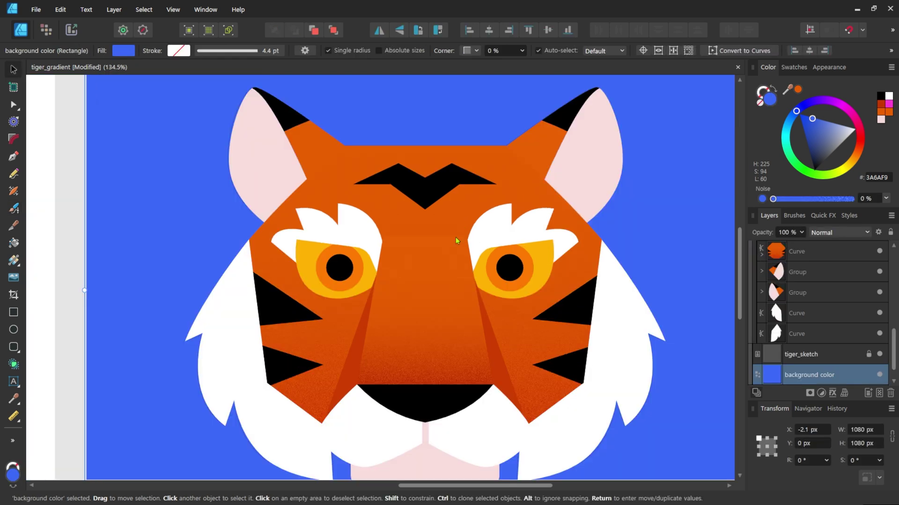
- Redraw the nose bridge's linear gradient straight down from its upper edge, ending just below its lower edge
{"action": "left_click", "coordinate": [458, 241]}
{"action": "left_click", "coordinate": [462, 216], "text": "shift"}
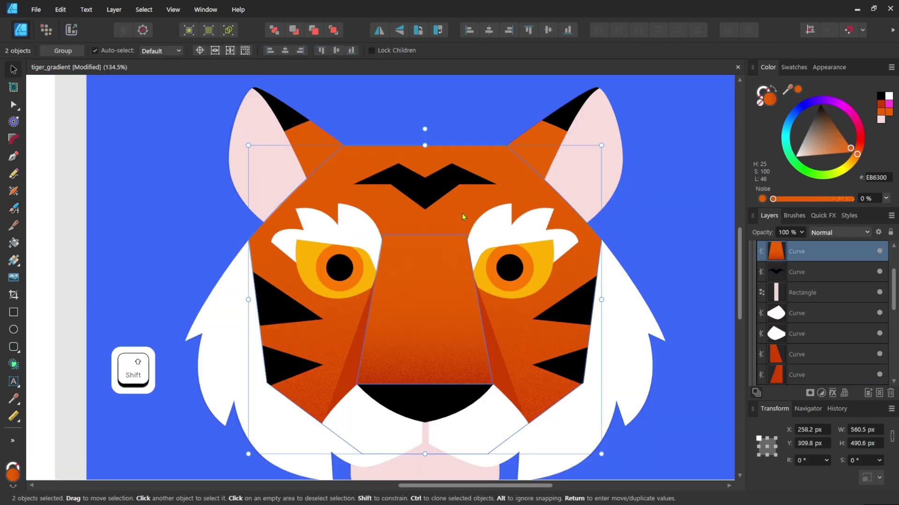
{"action": "left_click", "coordinate": [14, 260]}
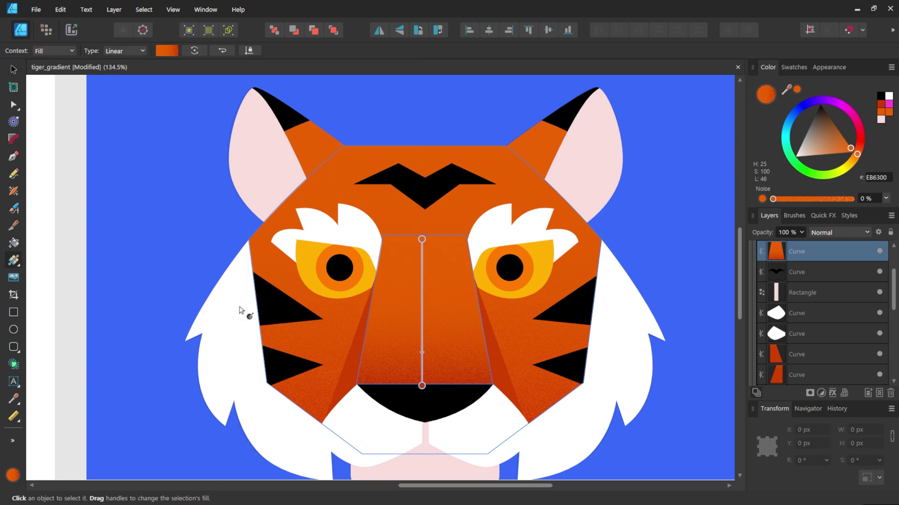
{"action": "left_click_drag", "start_coordinate": [443, 239], "coordinate": [439, 419]}
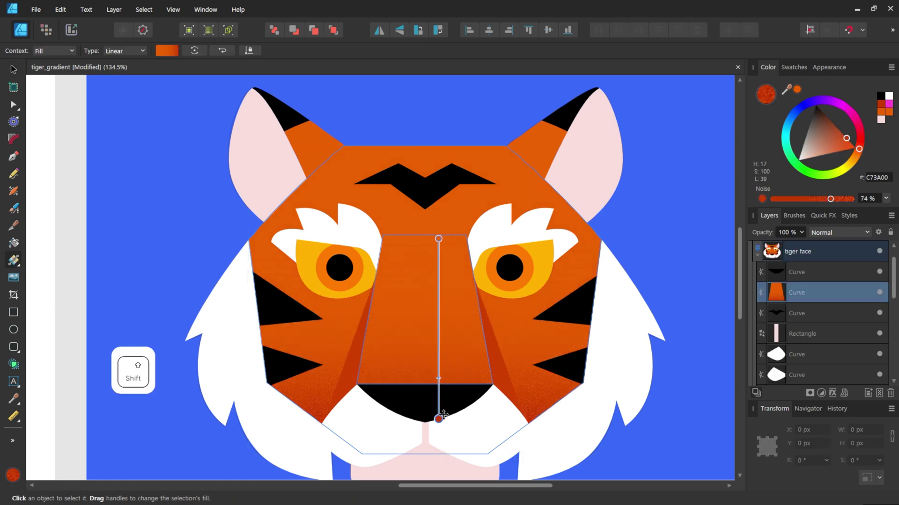
{"action": "key", "text": "a"}
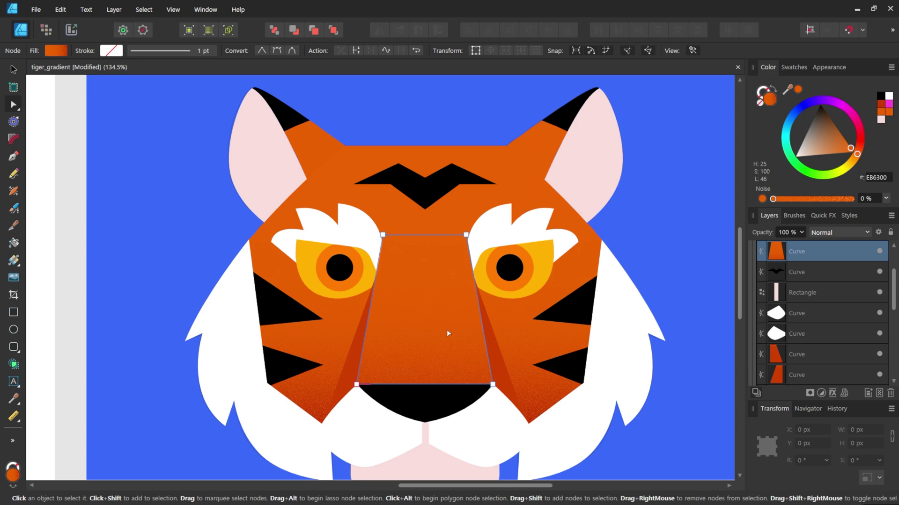
{"action": "key", "text": "g"}
{"action": "left_click_drag", "start_coordinate": [439, 419], "coordinate": [439, 389]}
- Set the two dark red shadow shapes beside the nose bridge to Multiply blending at 50% opacity
{"action": "key", "text": "z"}
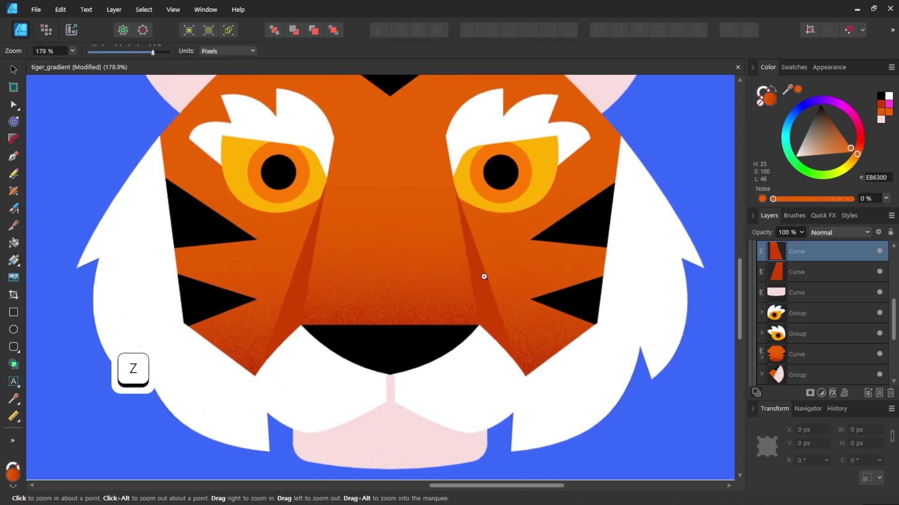
{"action": "left_click_drag", "start_coordinate": [483, 277], "coordinate": [491, 291]}
{"action": "key", "text": "a"}
{"action": "left_click", "coordinate": [286, 293], "text": "shift"}
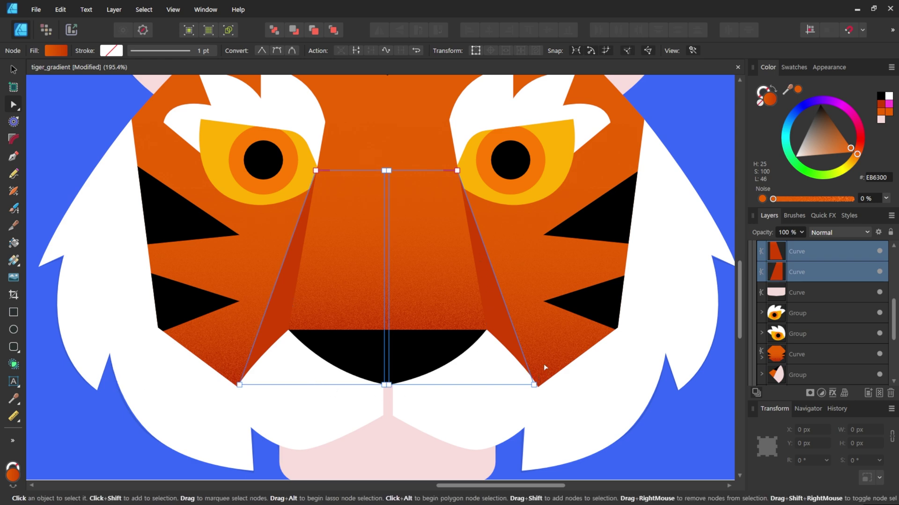
{"action": "left_click", "coordinate": [840, 233]}
{"action": "left_click", "coordinate": [841, 265]}
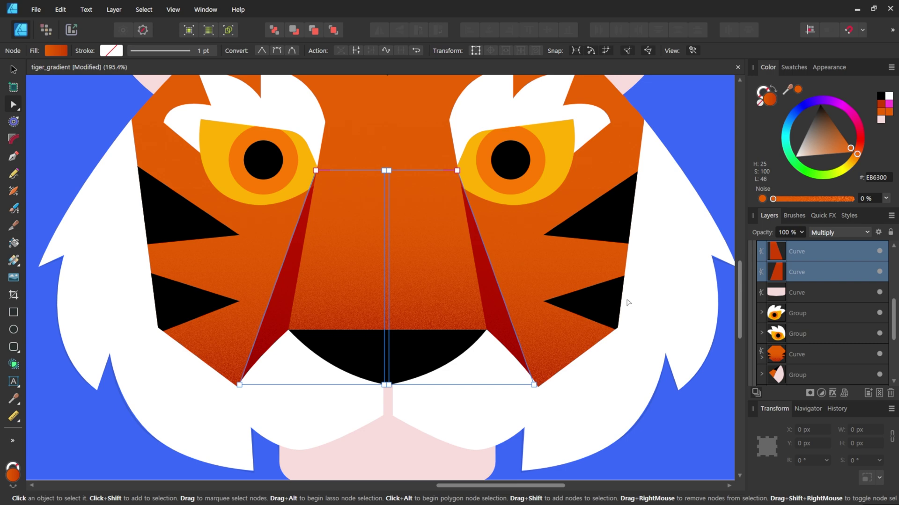
{"action": "left_click", "coordinate": [802, 232]}
{"action": "left_click_drag", "start_coordinate": [802, 245], "coordinate": [762, 250]}
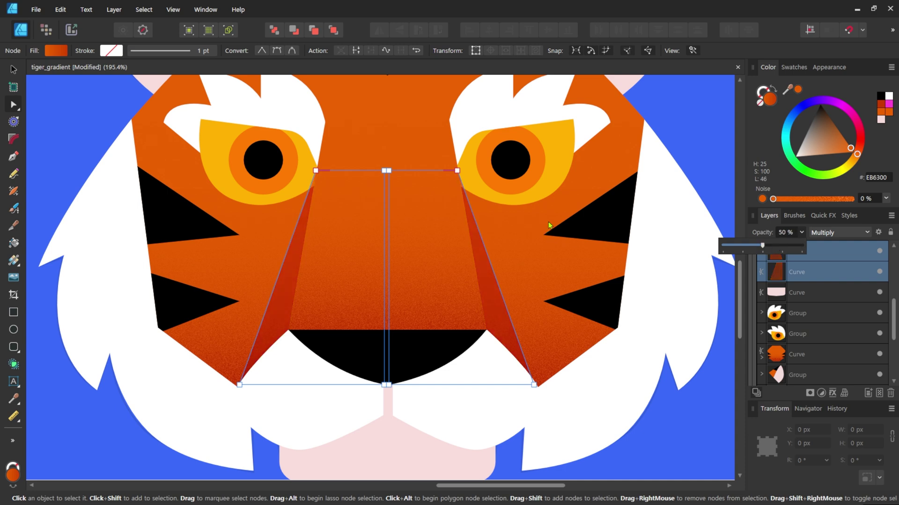
- Try filling the orange parts of both ears with solid colours sampled from the forehead and nose bridge
{"action": "key", "text": "z"}
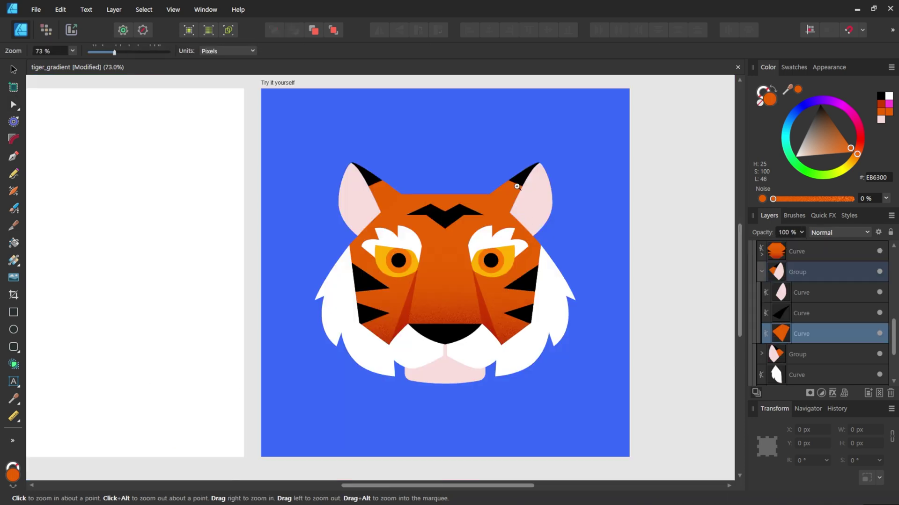
{"action": "key", "text": "a"}
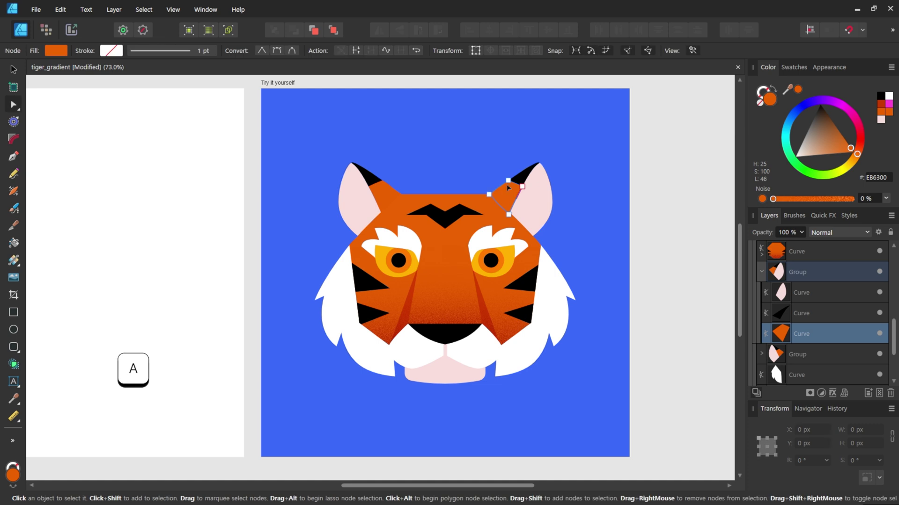
{"action": "left_click", "coordinate": [385, 193], "text": "shift"}
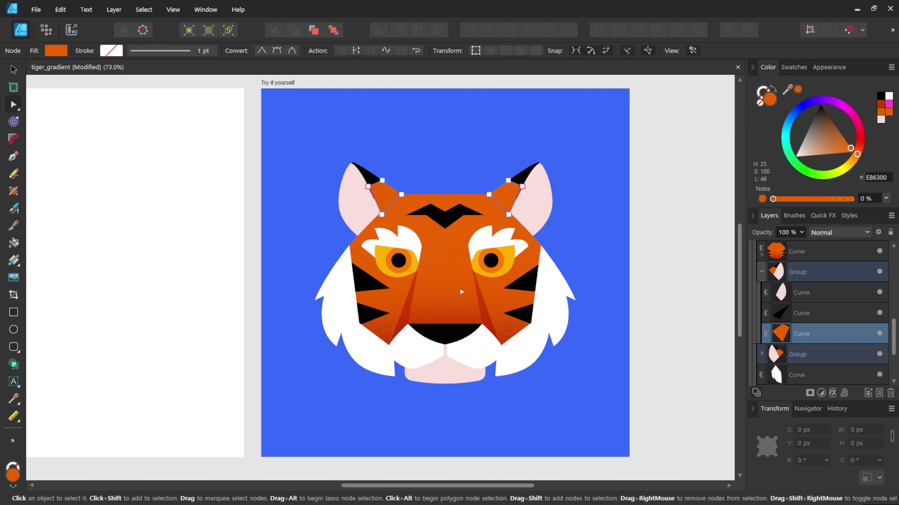
{"action": "key", "text": "i"}
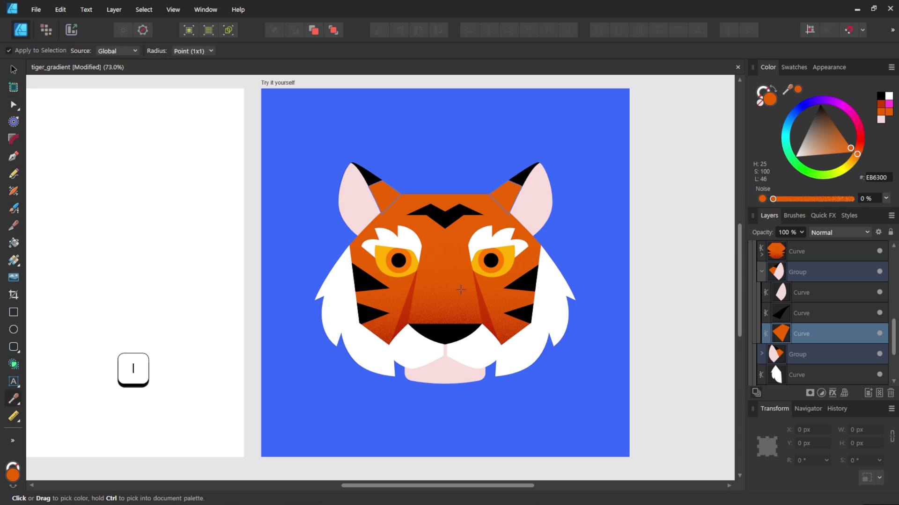
{"action": "left_click", "coordinate": [454, 297]}
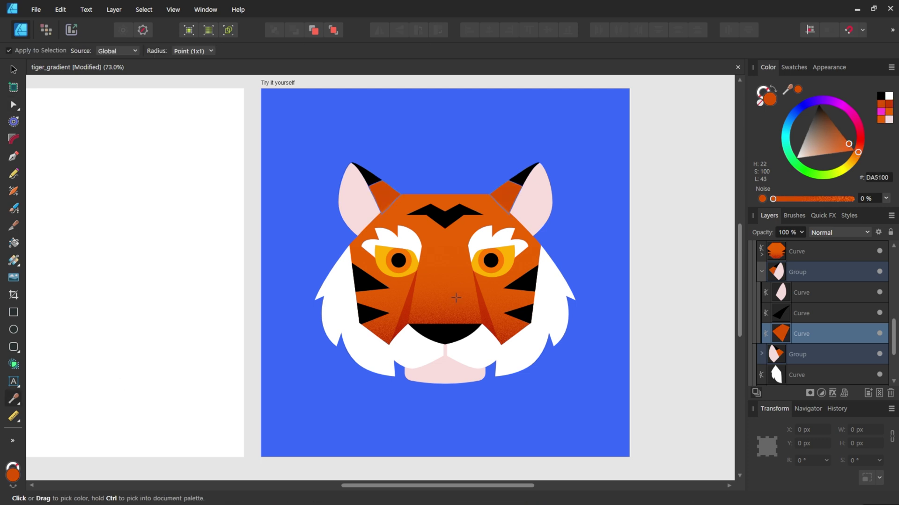
{"action": "left_click_drag", "start_coordinate": [447, 302], "coordinate": [453, 231]}
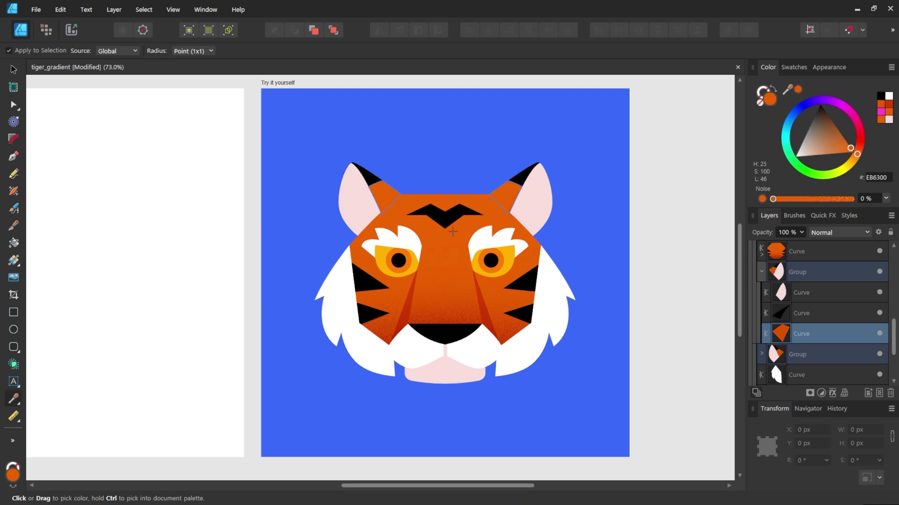
{"action": "left_click_drag", "start_coordinate": [448, 200], "coordinate": [452, 314]}
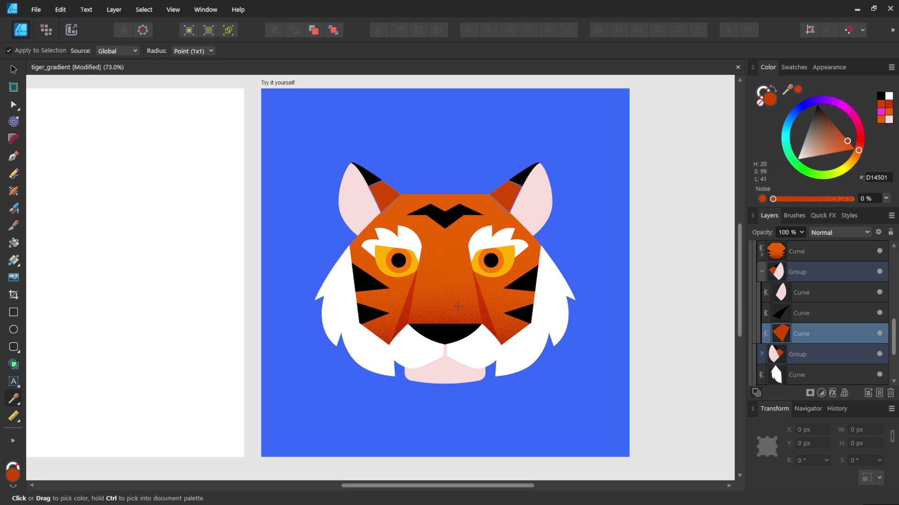
- Copy the nose bridge's gradient style and paste it onto the orange parts of both ears
{"action": "key", "text": "a"}
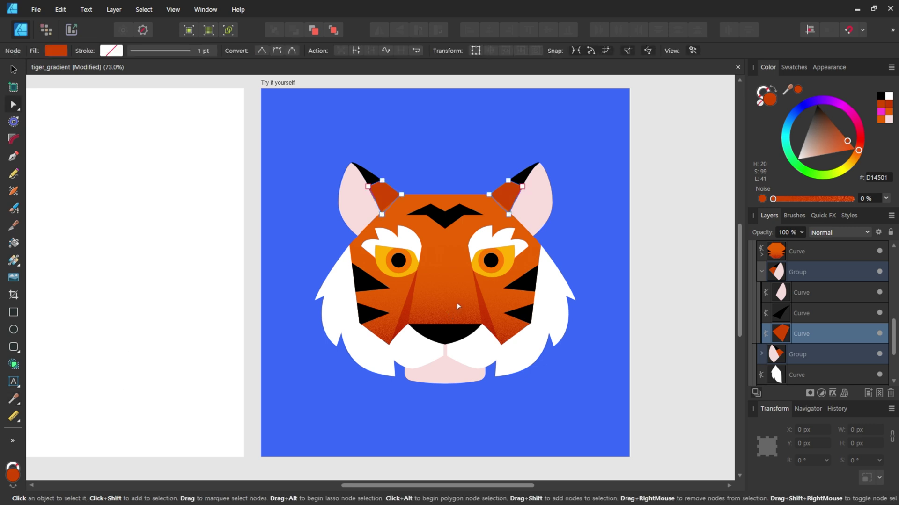
{"action": "left_click", "coordinate": [458, 307]}
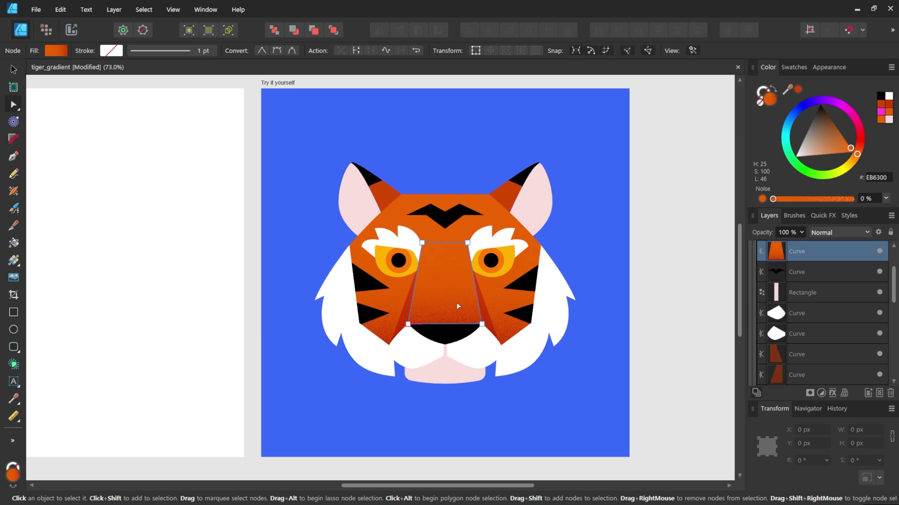
{"action": "key", "text": "ctrl+c"}
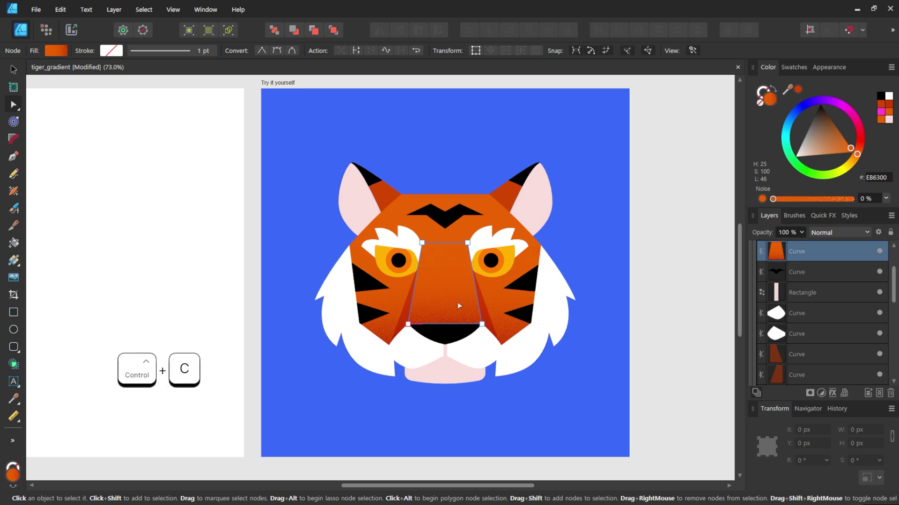
{"action": "left_click", "coordinate": [386, 197]}
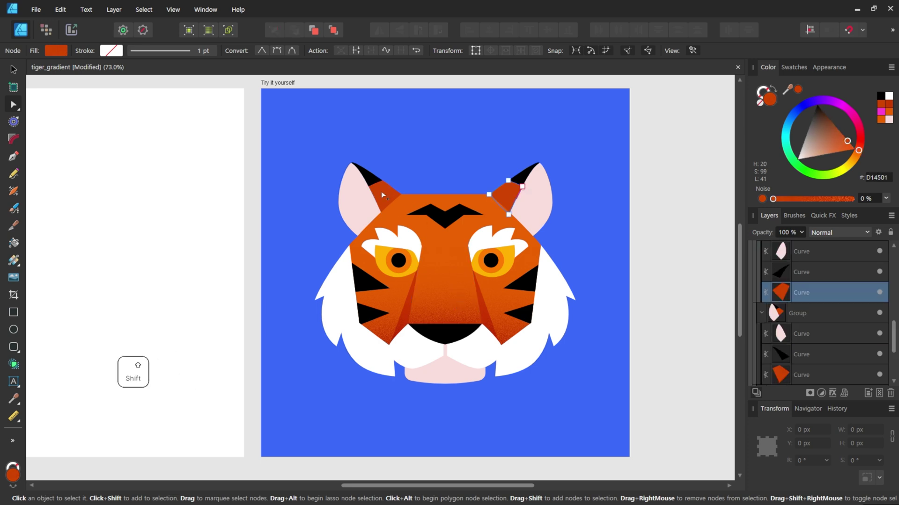
{"action": "left_click", "coordinate": [504, 197], "text": "shift"}
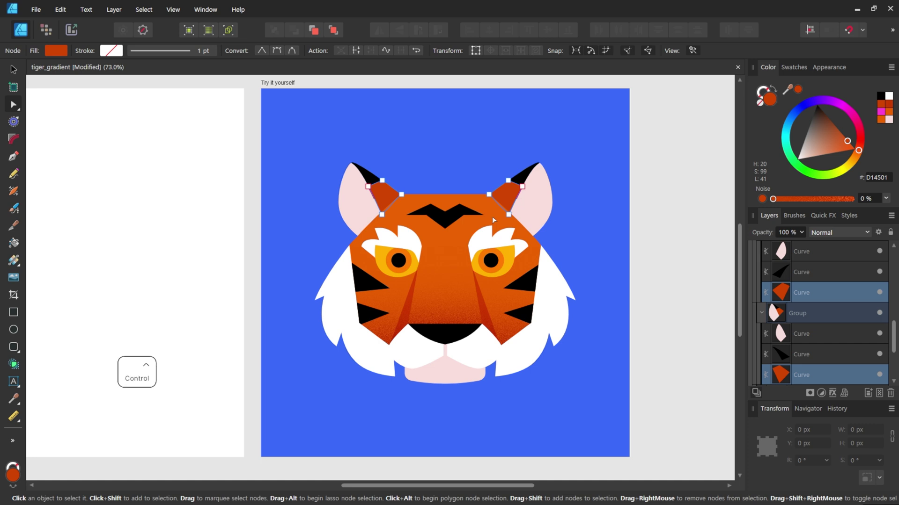
{"action": "key", "text": "ctrl+shift+v"}
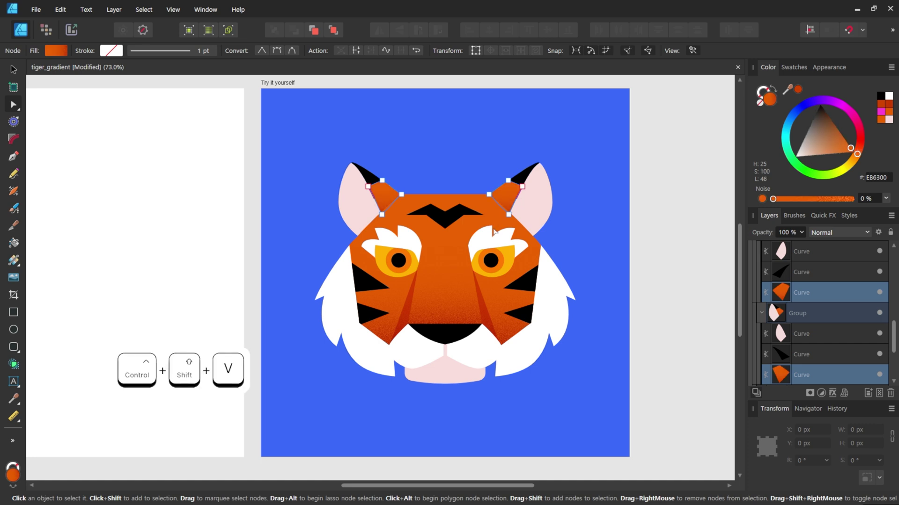
- Redirect the gradients on both orange ear parts so they darken diagonally towards the head, then deselect them
{"action": "key", "text": "a"}
{"action": "left_click", "coordinate": [506, 198]}
{"action": "left_click", "coordinate": [14, 261]}
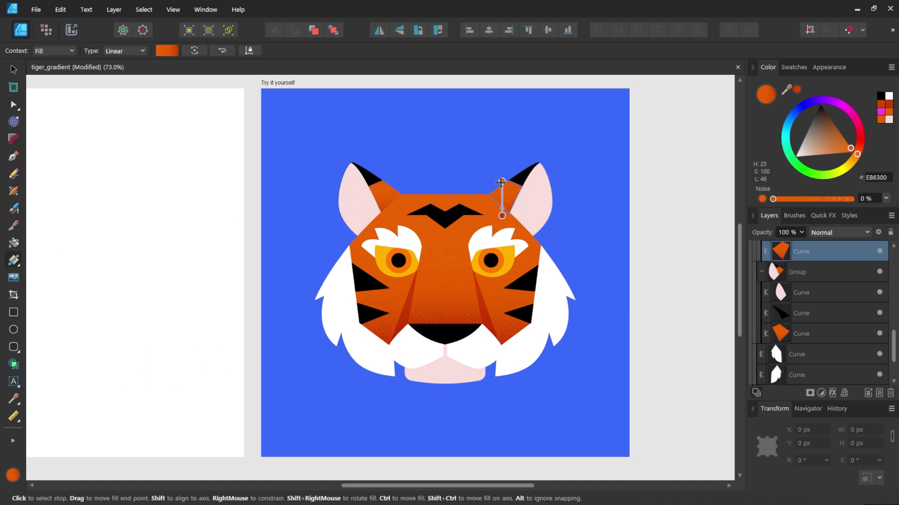
{"action": "left_click_drag", "start_coordinate": [518, 184], "coordinate": [503, 207]}
{"action": "key", "text": "a"}
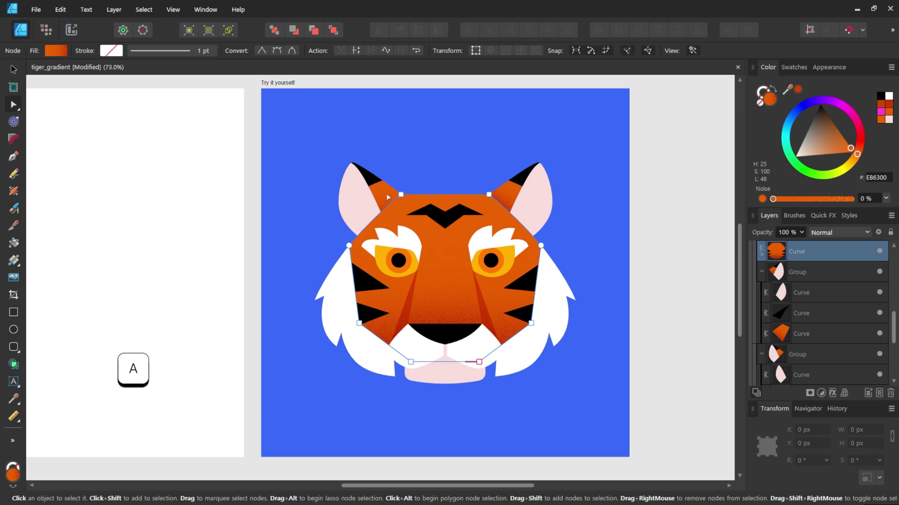
{"action": "left_click", "coordinate": [386, 193]}
{"action": "key", "text": "v"}
{"action": "left_click", "coordinate": [478, 163]}
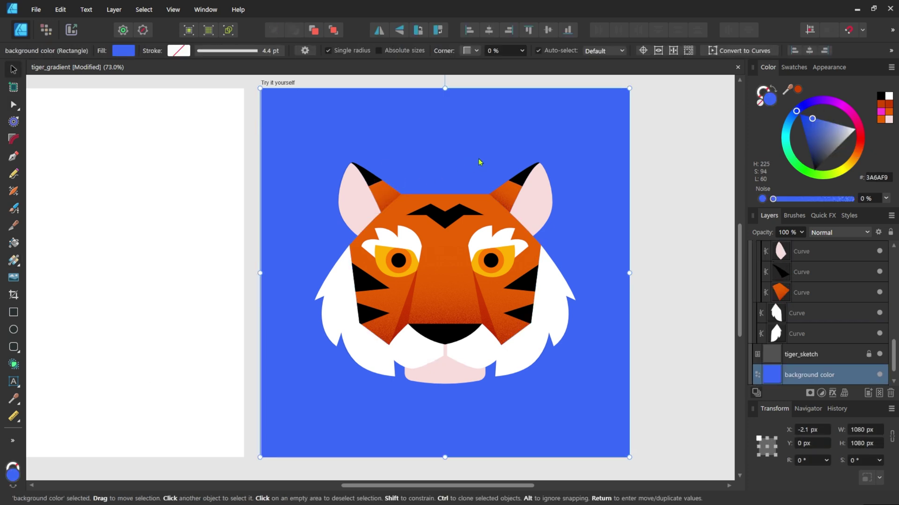
- Apply a linear gradient to the left white cheek fur, running from its upper tip to its lower inner corner
{"action": "left_click", "coordinate": [349, 316]}
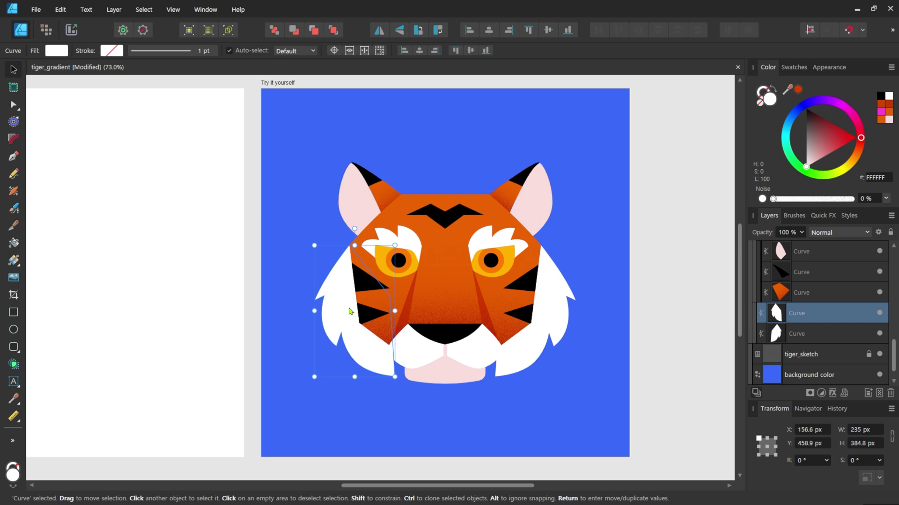
{"action": "key", "text": "g"}
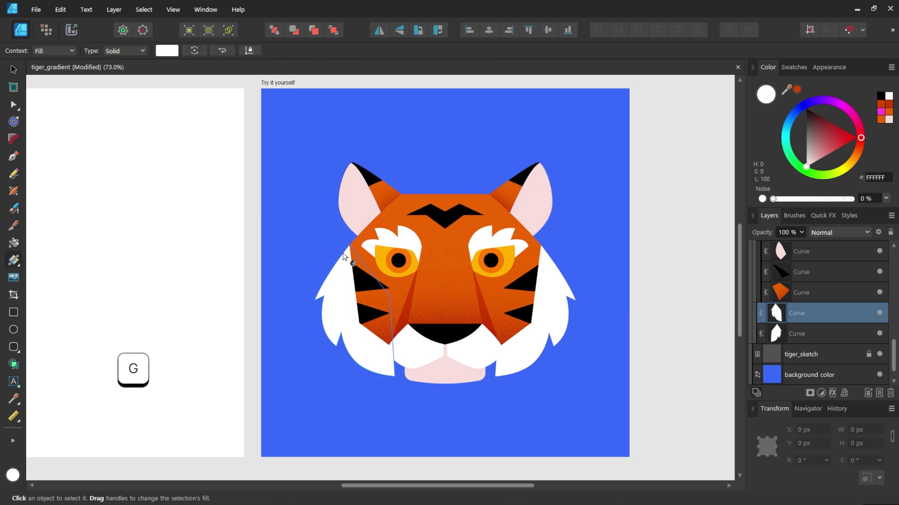
{"action": "left_click_drag", "start_coordinate": [342, 251], "coordinate": [393, 380]}
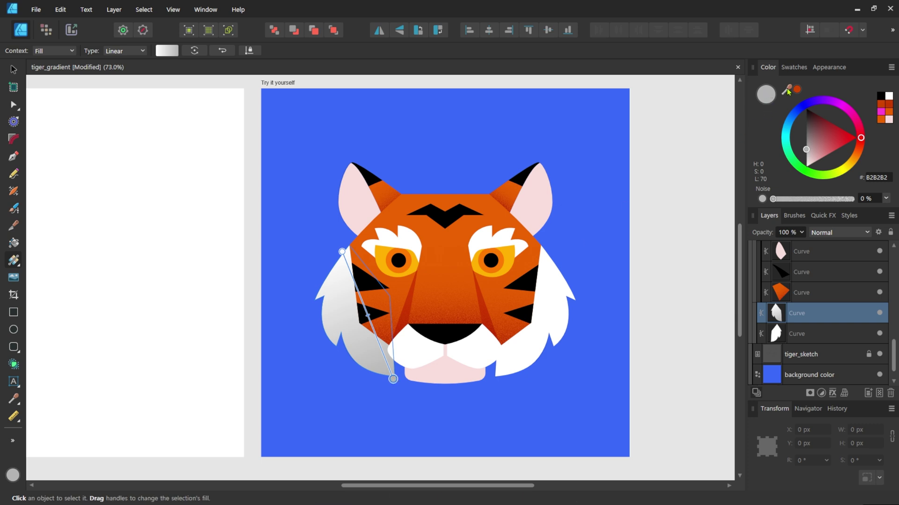
- Recolour the cheek fur gradient's lower stop with the ear's pink F8DDDD and set its noise to 84%
{"action": "left_click_drag", "start_coordinate": [786, 89], "coordinate": [536, 199]}
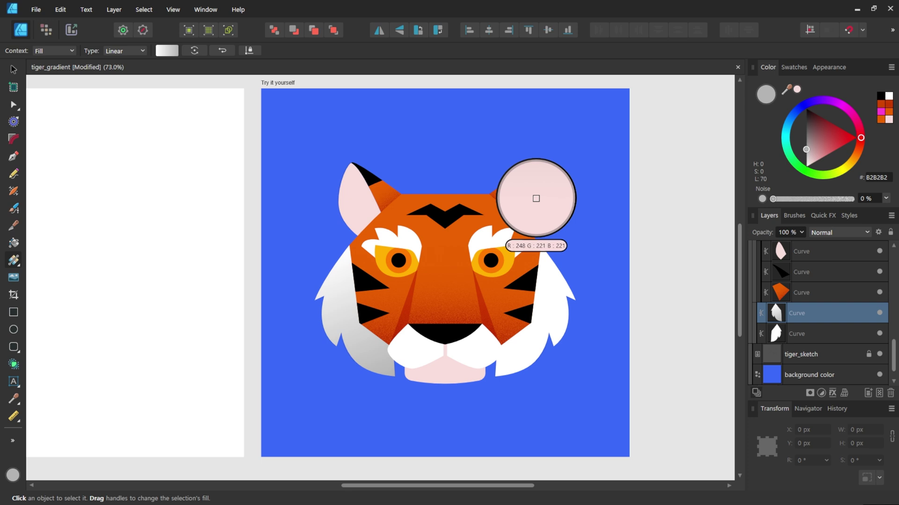
{"action": "left_click_drag", "start_coordinate": [536, 199], "coordinate": [536, 199]}
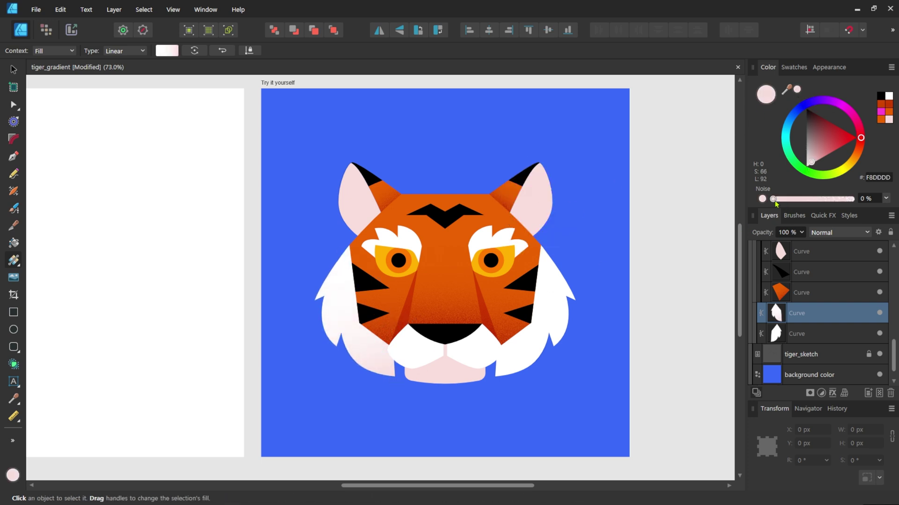
{"action": "left_click_drag", "start_coordinate": [773, 199], "coordinate": [841, 204]}
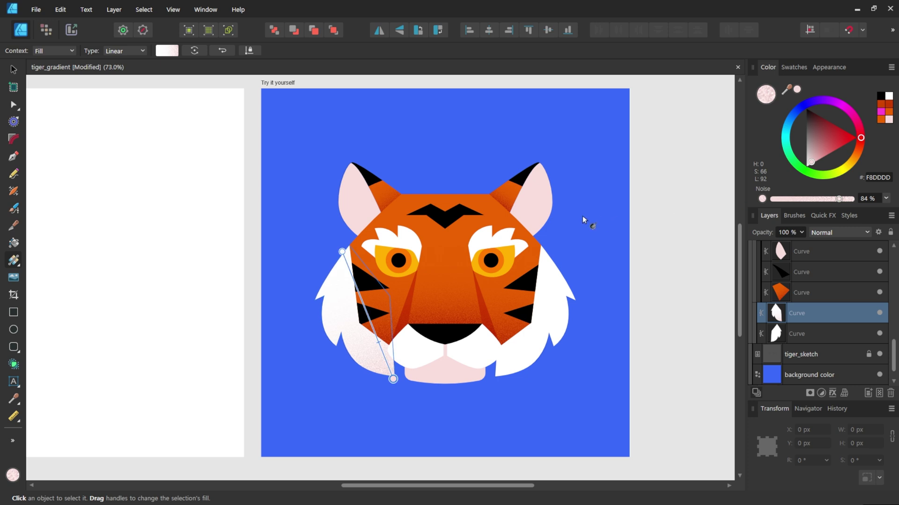
- Copy the left cheek fur's gradient style, paste it onto both eyebrows, the right cheek fur and both white muzzle halves, then deselect
{"action": "key", "text": "v"}
{"action": "key", "text": "ctrl"}
{"action": "key", "text": "ctrl+c"}
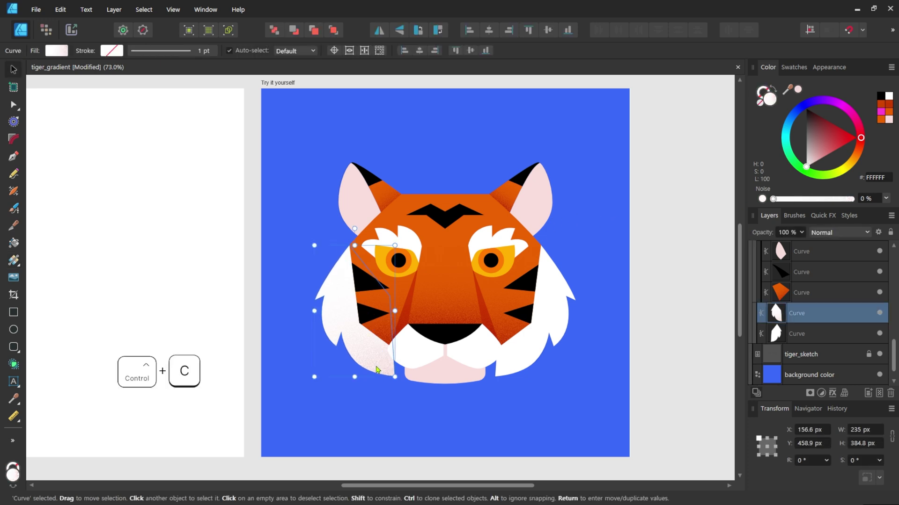
{"action": "key", "text": "a"}
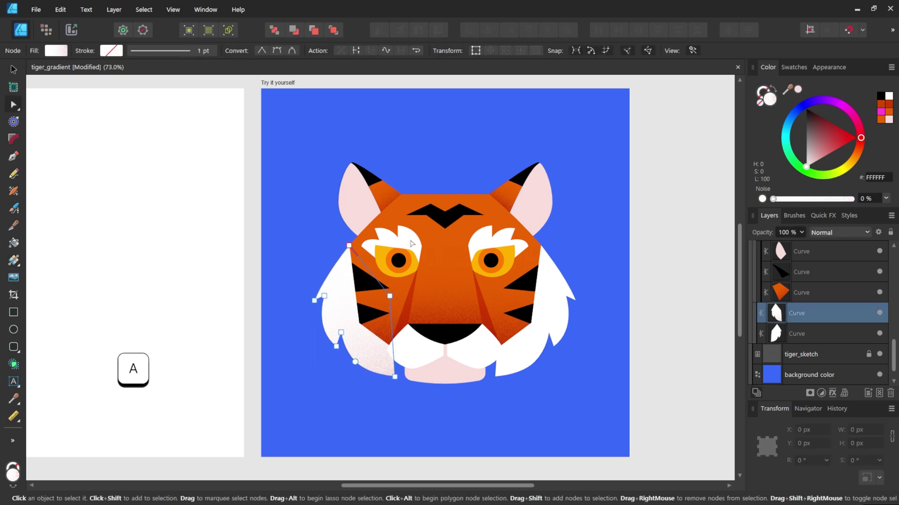
{"action": "left_click", "coordinate": [412, 244]}
{"action": "left_click", "coordinate": [552, 289], "text": "shift"}
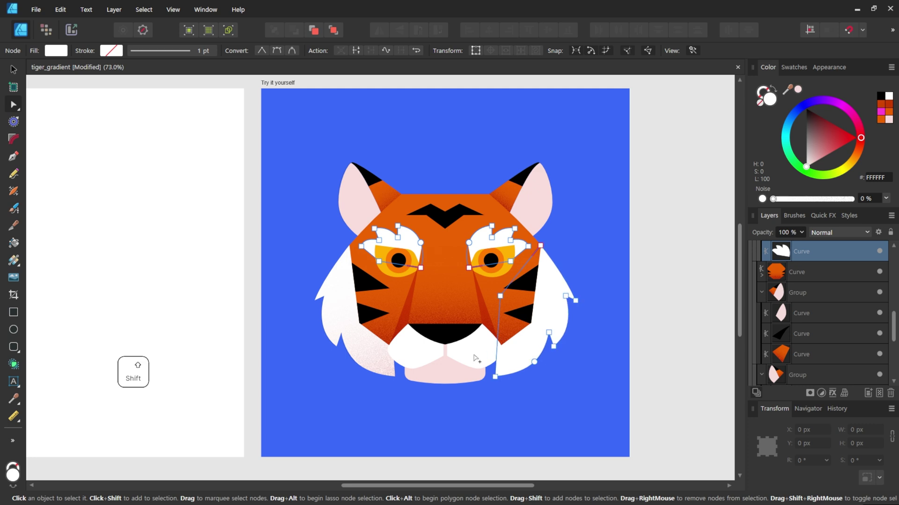
{"action": "left_click", "coordinate": [476, 358], "text": "shift"}
{"action": "key", "text": "ctrl+shift"}
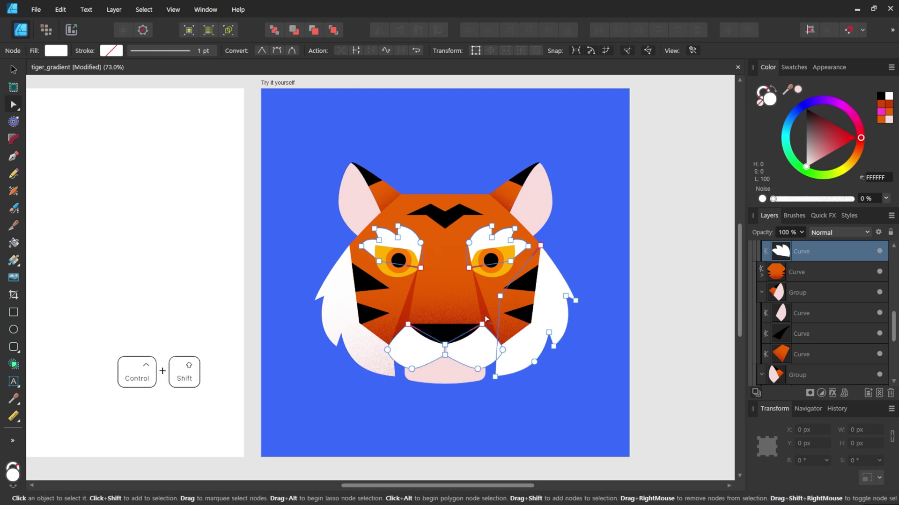
{"action": "key", "text": "ctrl+shift+v"}
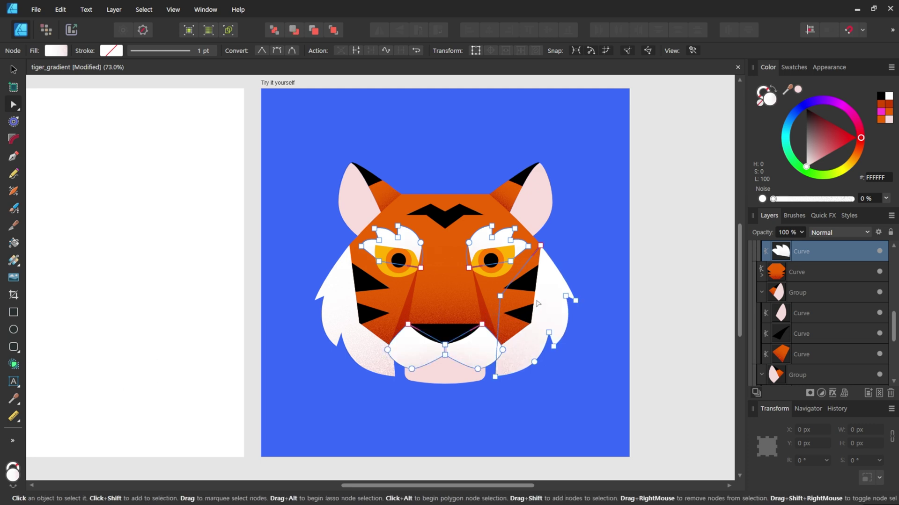
{"action": "key", "text": "v"}
{"action": "left_click", "coordinate": [669, 221]}
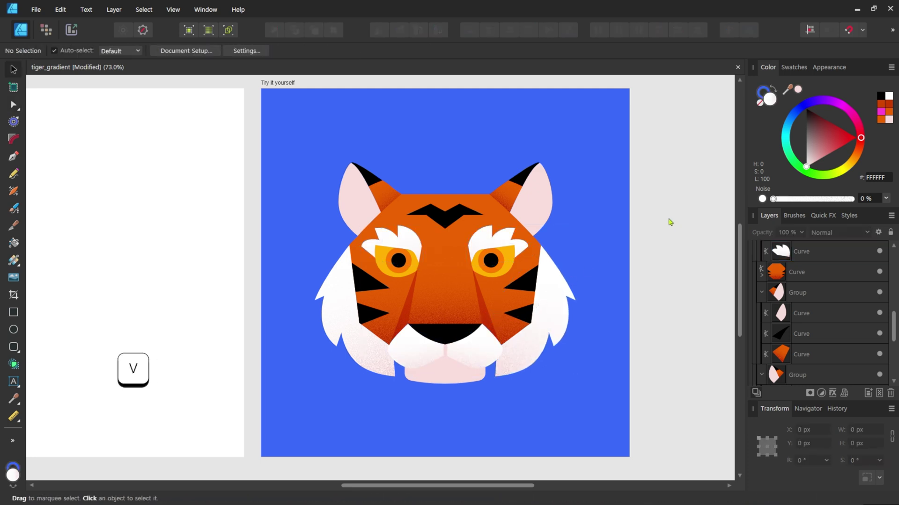
- Select both white eyebrows and redirect their gradient to run vertically, with the noisy pink at the lower end
{"action": "key", "text": "a"}
{"action": "left_click", "coordinate": [409, 242]}
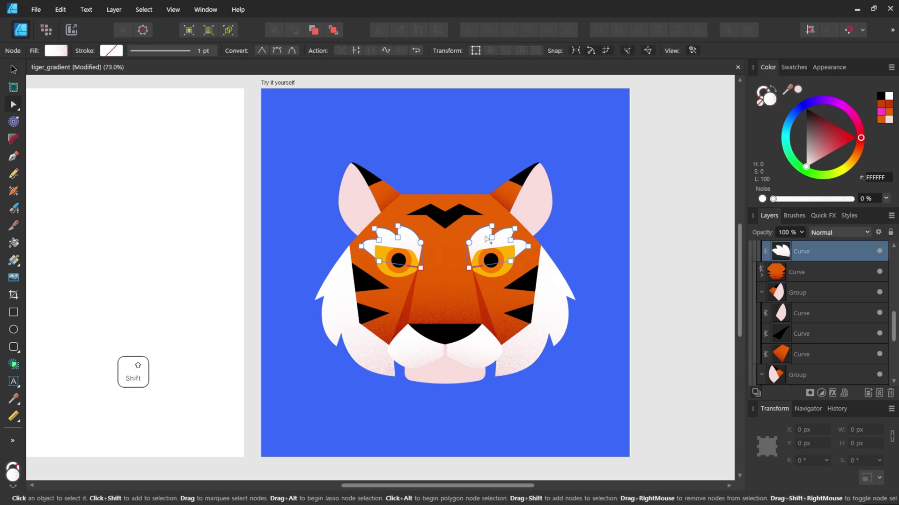
{"action": "key", "text": "g"}
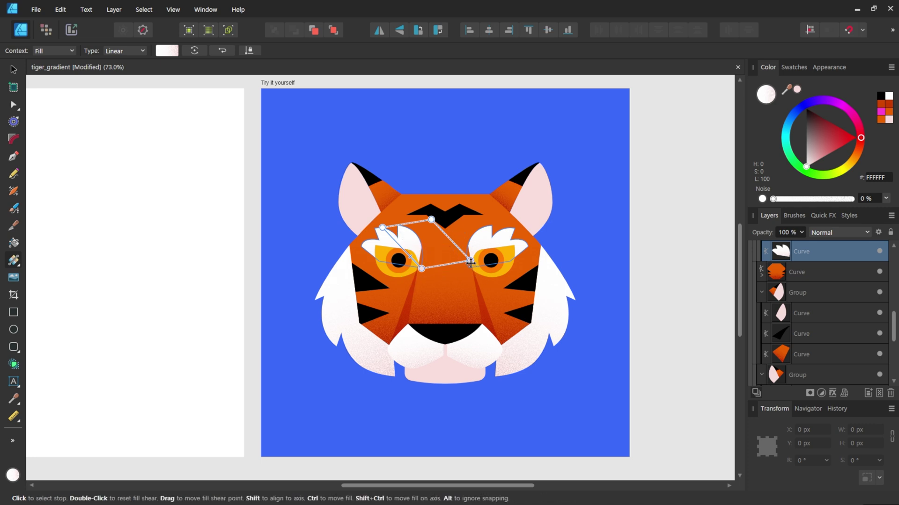
{"action": "left_click_drag", "start_coordinate": [456, 221], "coordinate": [455, 265]}
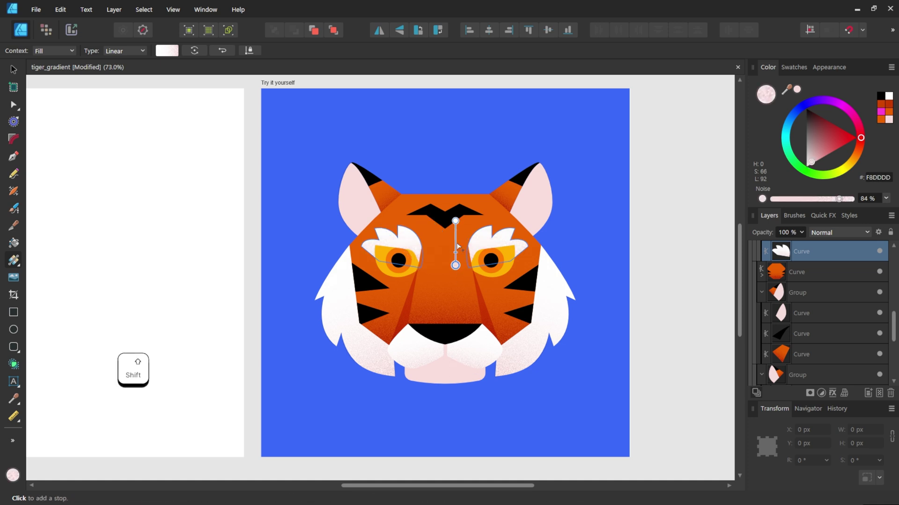
{"action": "left_click_drag", "start_coordinate": [441, 226], "coordinate": [443, 257]}
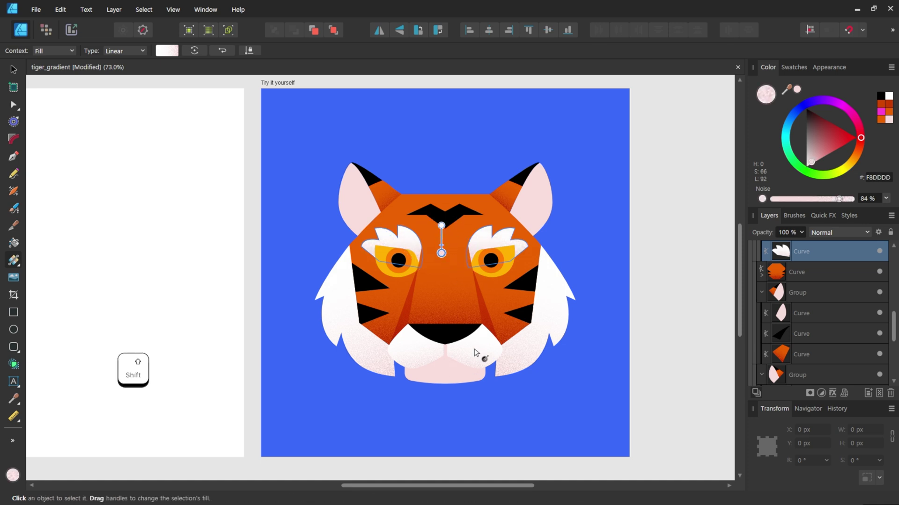
- Redirect the gradient on the white muzzle halves to run straight down from the nose to the chin
{"action": "key", "text": "g"}
{"action": "left_click", "coordinate": [443, 357]}
{"action": "left_click_drag", "start_coordinate": [446, 335], "coordinate": [445, 370]}
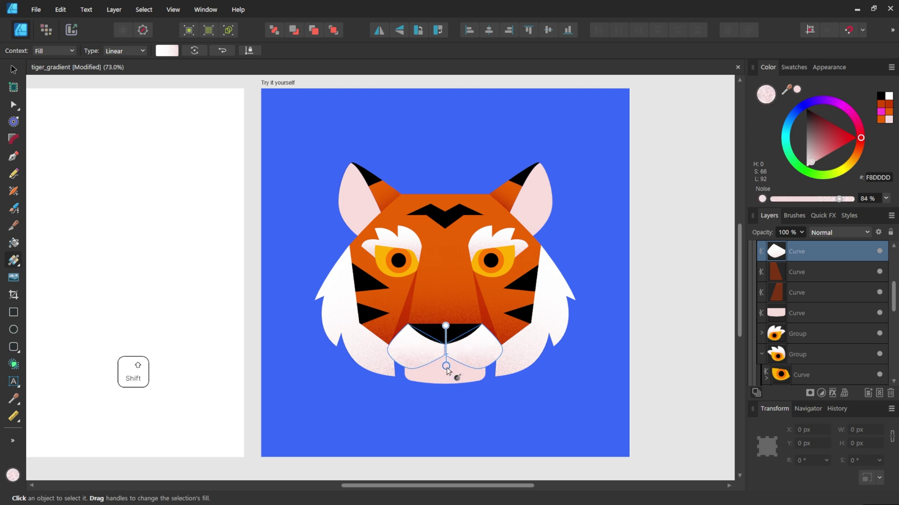
- Apply a linear gradient to the pink inner part of the left ear, from its tip to its lower inner corner
{"action": "key", "text": "a"}
{"action": "left_click", "coordinate": [365, 205]}
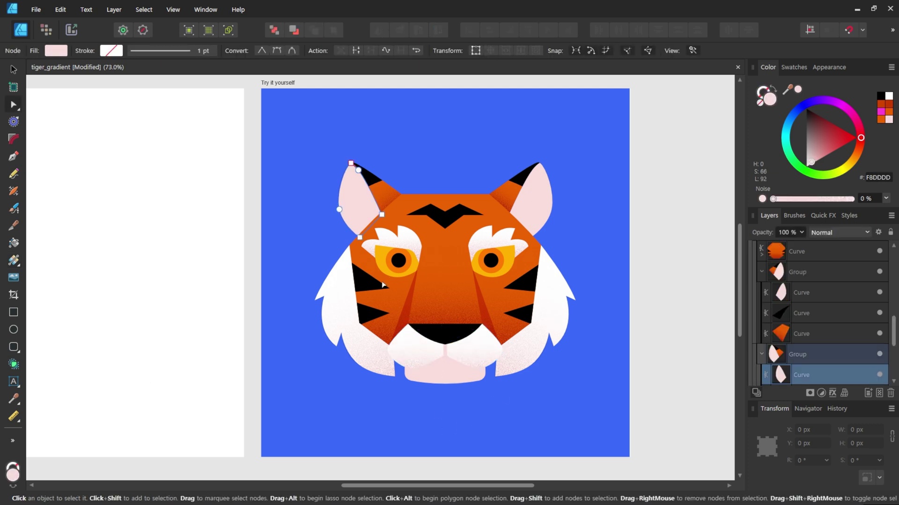
{"action": "key", "text": "g"}
{"action": "left_click_drag", "start_coordinate": [347, 167], "coordinate": [376, 230]}
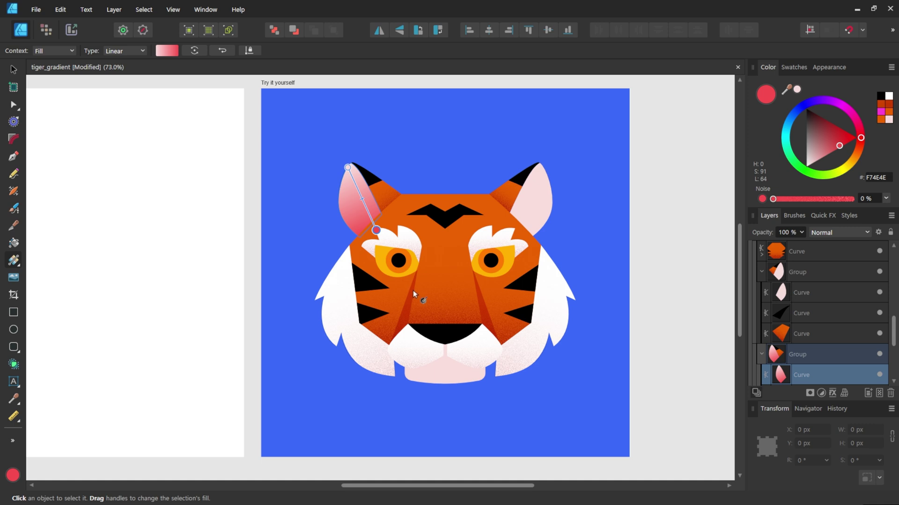
- Recolour the ear gradient's lower stop to F5A2A2, shift the midpoint towards it and set that stop's noise to 53%
{"action": "left_click_drag", "start_coordinate": [787, 89], "coordinate": [538, 199]}
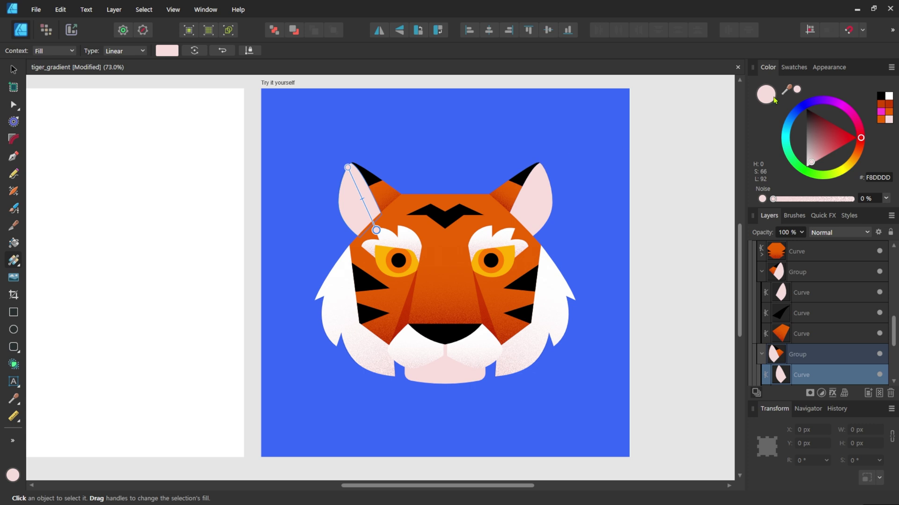
{"action": "left_click_drag", "start_coordinate": [817, 163], "coordinate": [822, 155]}
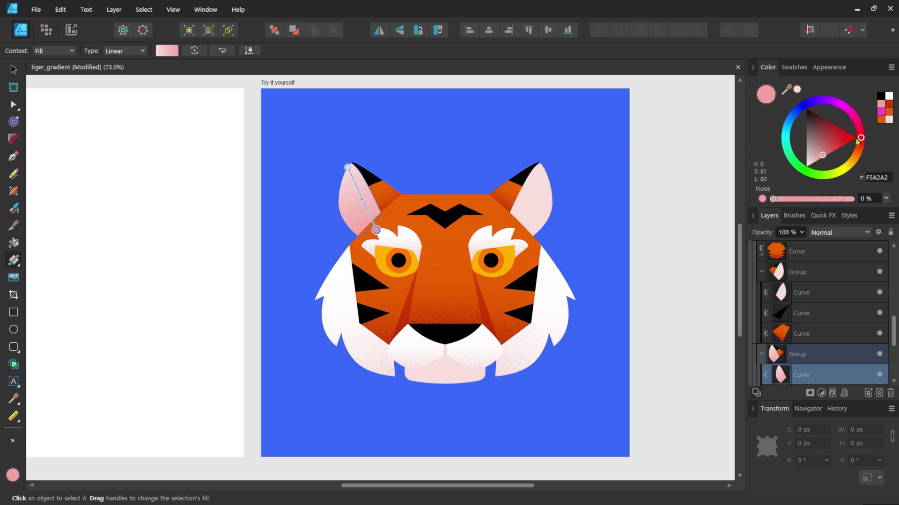
{"action": "left_click_drag", "start_coordinate": [375, 230], "coordinate": [374, 223]}
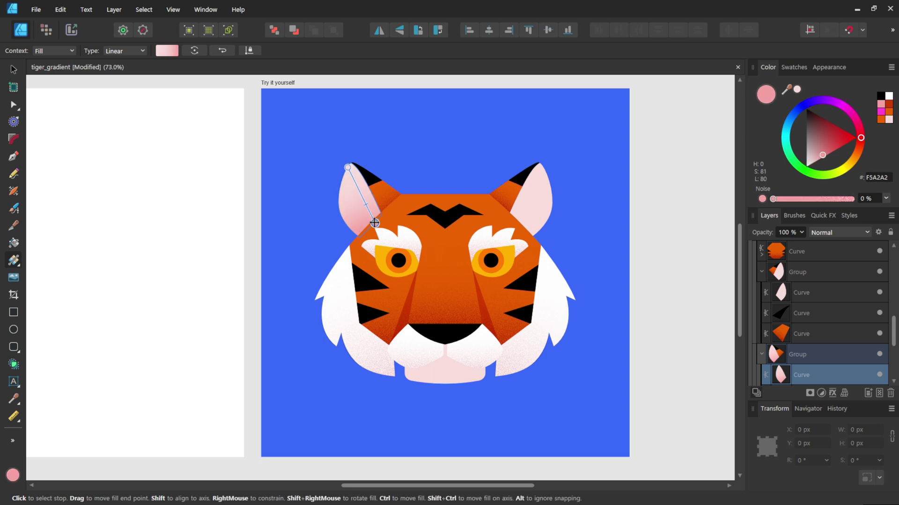
{"action": "left_click", "coordinate": [368, 209]}
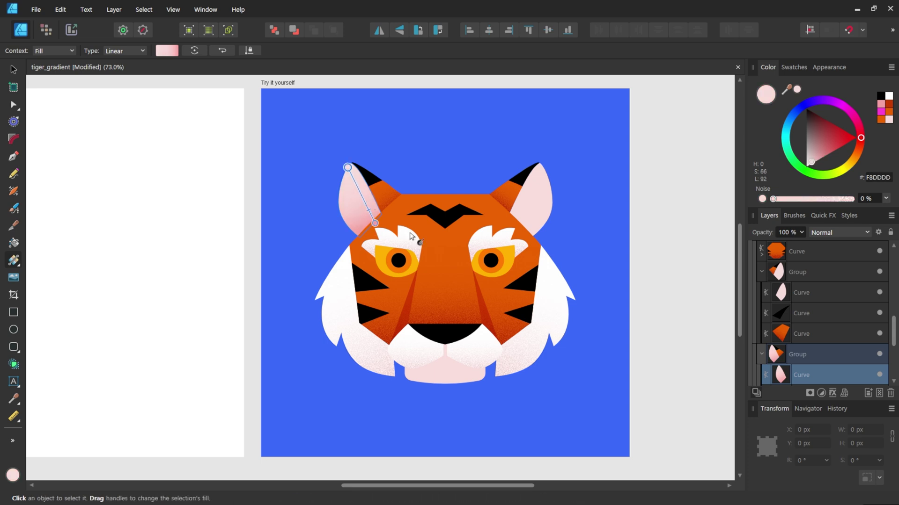
{"action": "left_click_drag", "start_coordinate": [774, 200], "coordinate": [761, 213]}
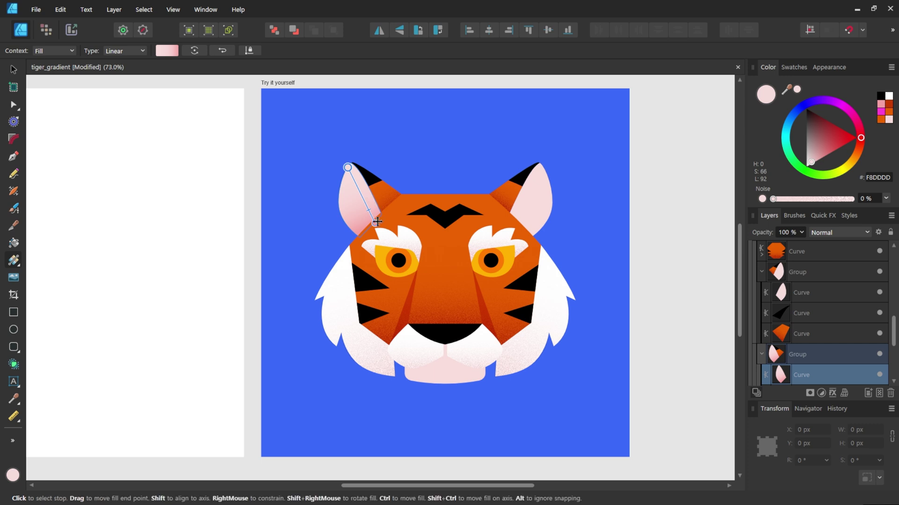
{"action": "left_click", "coordinate": [375, 223]}
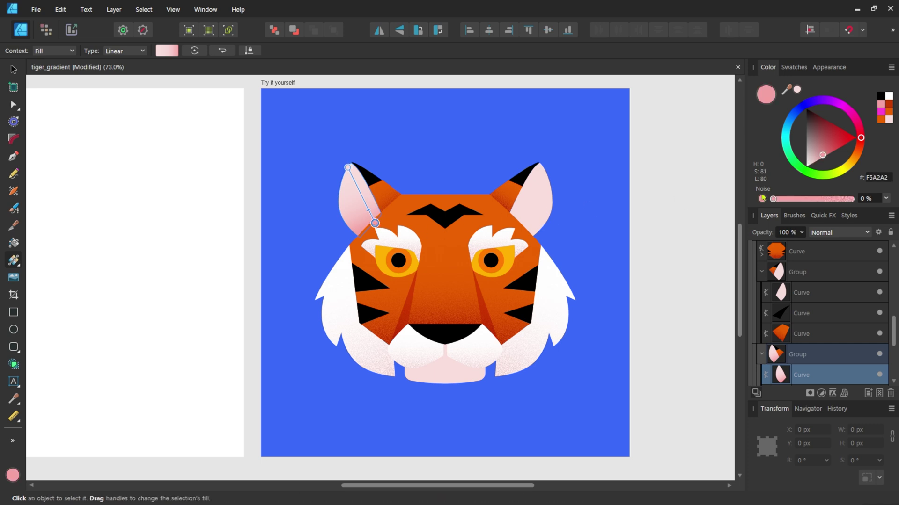
{"action": "left_click_drag", "start_coordinate": [775, 201], "coordinate": [810, 206]}
- Copy the left inner ear's gradient style and paste it onto the pink part of the right ear
{"action": "key", "text": "a"}
{"action": "key", "text": "ctrl+c"}
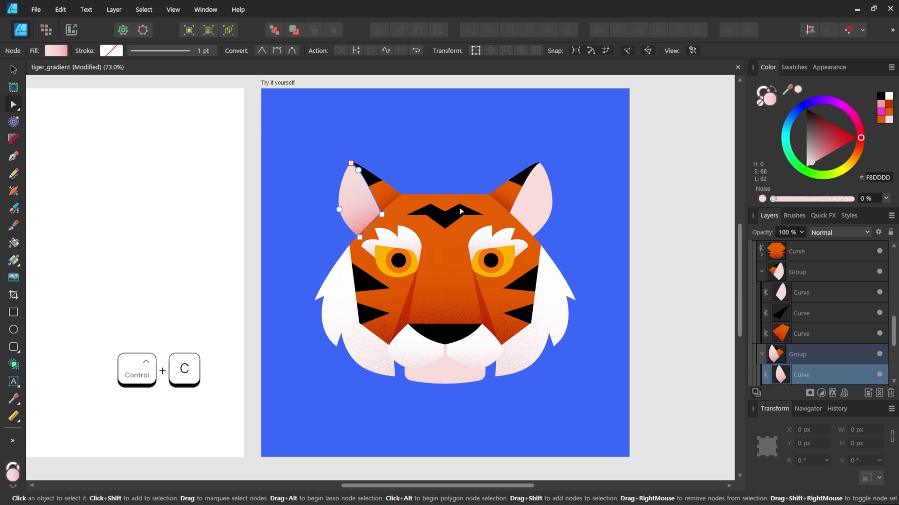
{"action": "left_click", "coordinate": [542, 203]}
{"action": "key", "text": "ctrl+shift+v"}
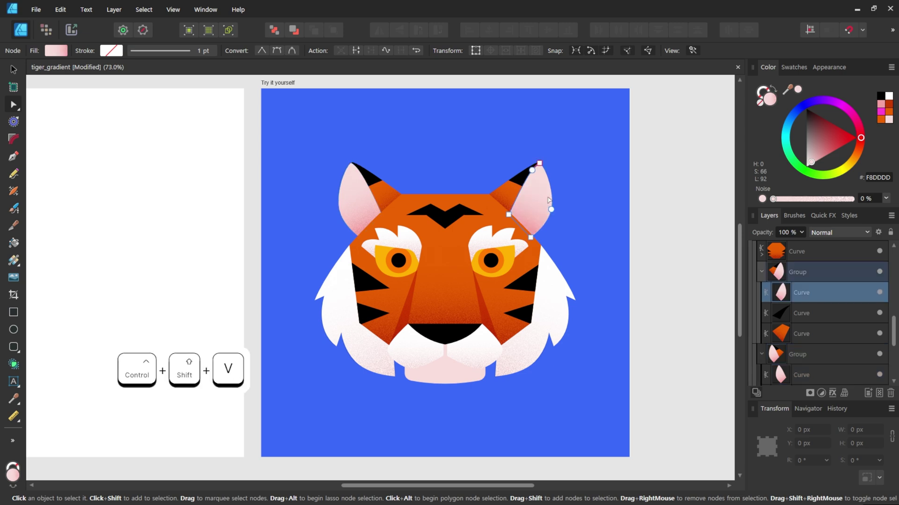
- Paste the ear's pink gradient style onto the chin and run it vertically, with the darker F5A2A2 stop at the upper end
{"action": "key", "text": "g"}
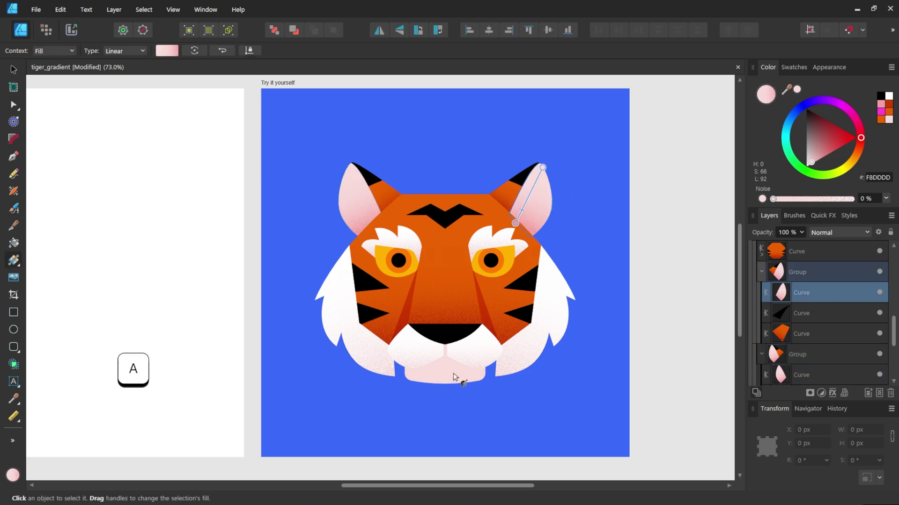
{"action": "left_click", "coordinate": [456, 372]}
{"action": "key", "text": "ctrl+shift+v"}
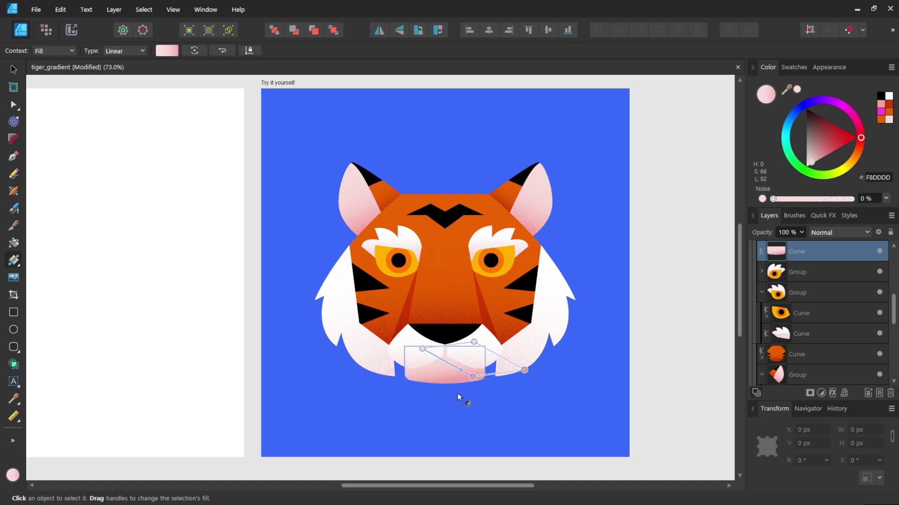
{"action": "key", "text": "g"}
{"action": "left_click_drag", "start_coordinate": [448, 353], "coordinate": [449, 383]}
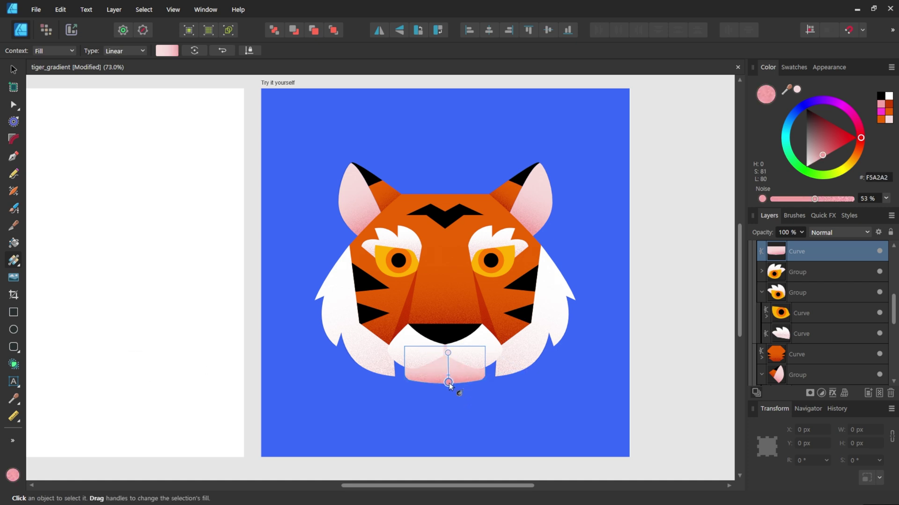
{"action": "key", "text": "v"}
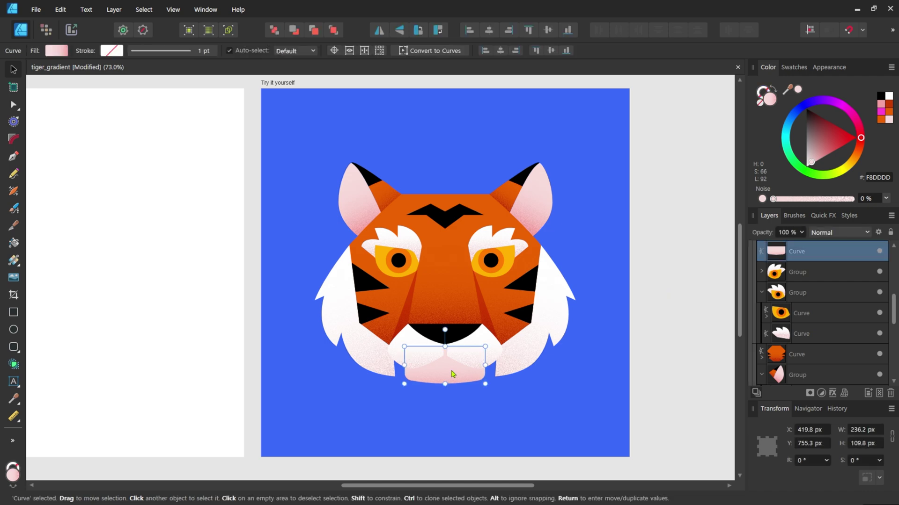
{"action": "key", "text": "g"}
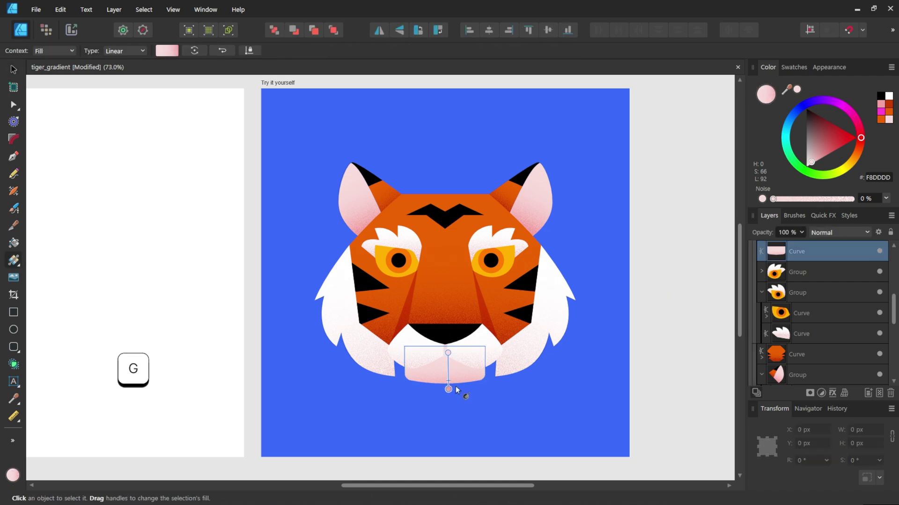
{"action": "left_click_drag", "start_coordinate": [454, 386], "coordinate": [457, 358]}
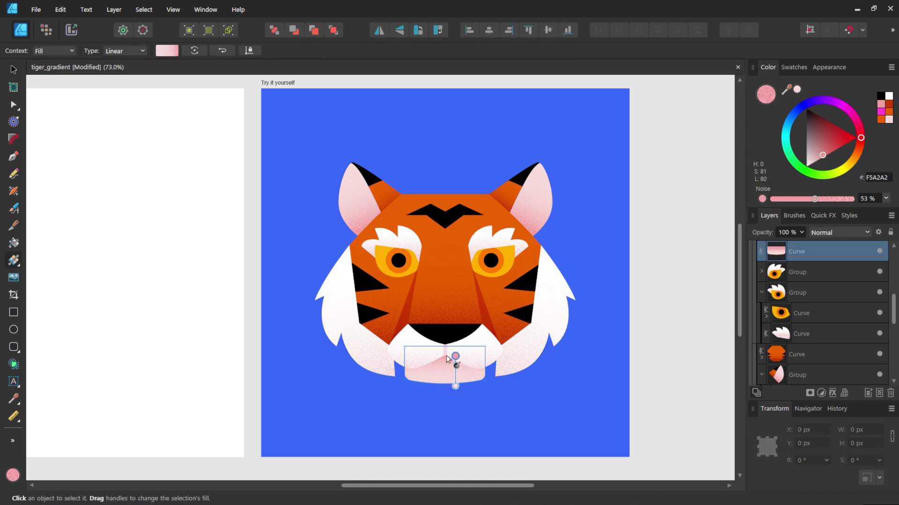
- Paste the same pink gradient style onto the narrow strip below the nose, run its gradient vertically and leave the strip's selection
{"action": "key", "text": "z"}
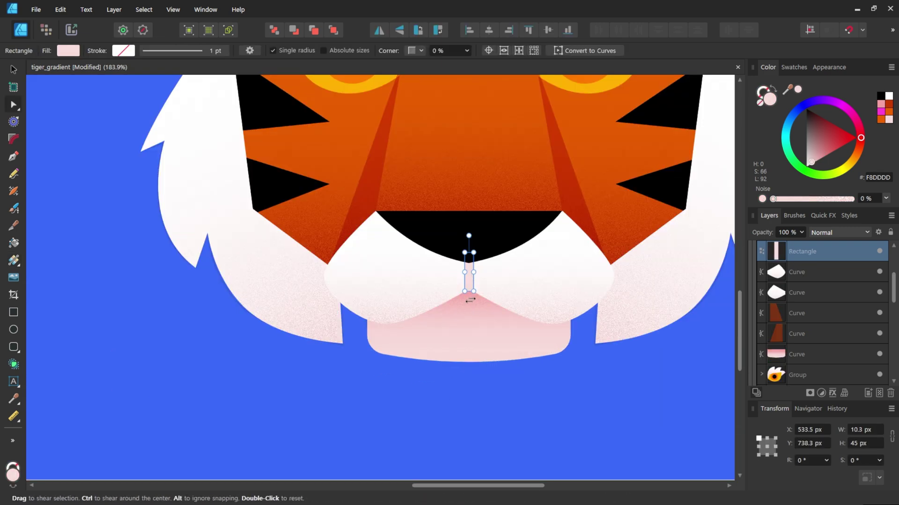
{"action": "key", "text": "g"}
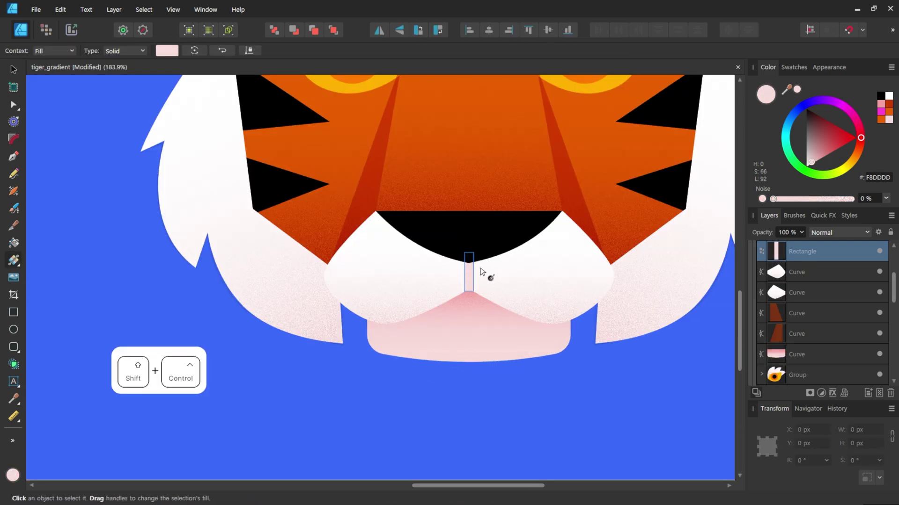
{"action": "key", "text": "ctrl+shift+v"}
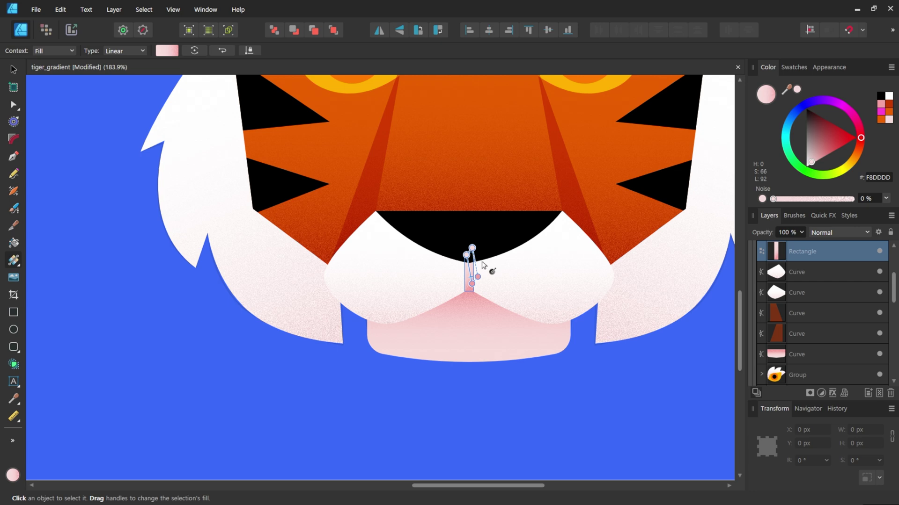
{"action": "key", "text": "a"}
{"action": "key", "text": "g"}
{"action": "left_click_drag", "start_coordinate": [482, 256], "coordinate": [287, 393]}
{"action": "key", "text": "v"}
{"action": "left_click", "coordinate": [463, 389]}
{"action": "key", "text": "z"}
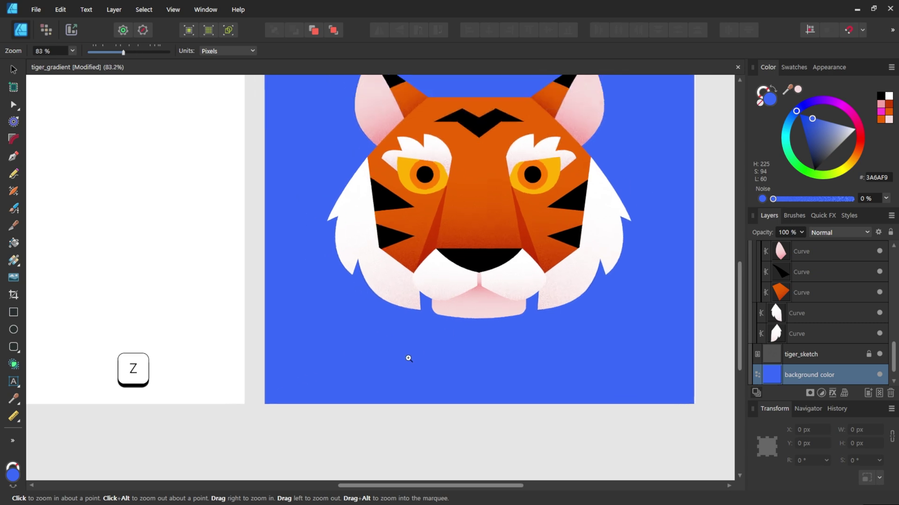
- Try moving the yellow right eye down off its eyebrow, then undo the move
{"action": "key", "text": "v"}
{"action": "scroll", "coordinate": [609, 206], "scroll_direction": "up", "scroll_amount": 3}
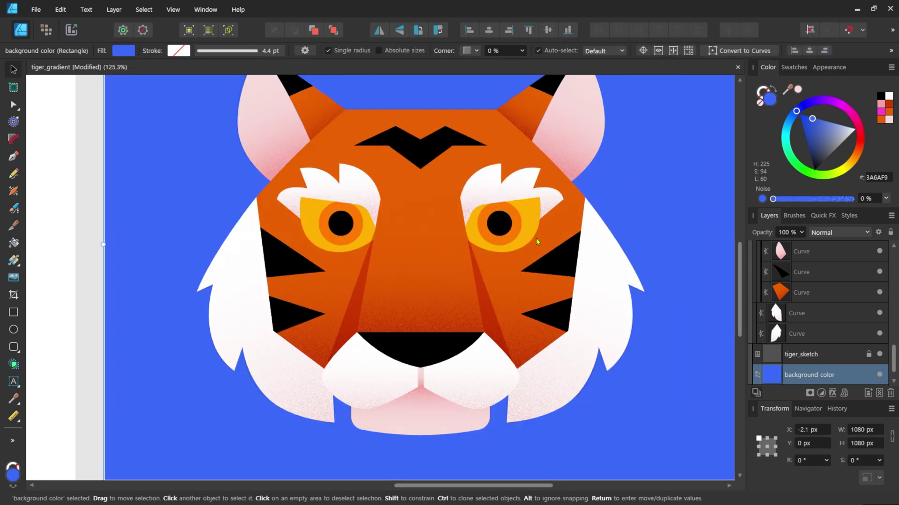
{"action": "left_click", "coordinate": [530, 222]}
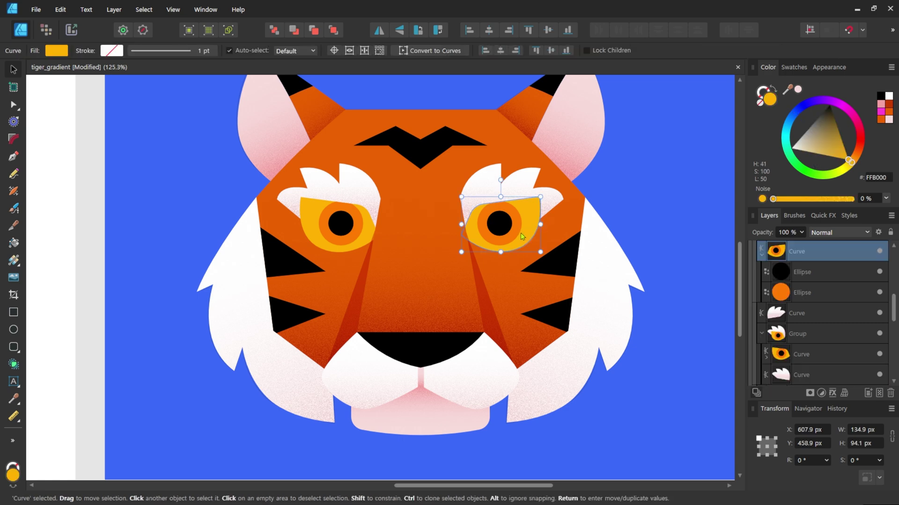
{"action": "left_click_drag", "start_coordinate": [529, 230], "coordinate": [531, 271]}
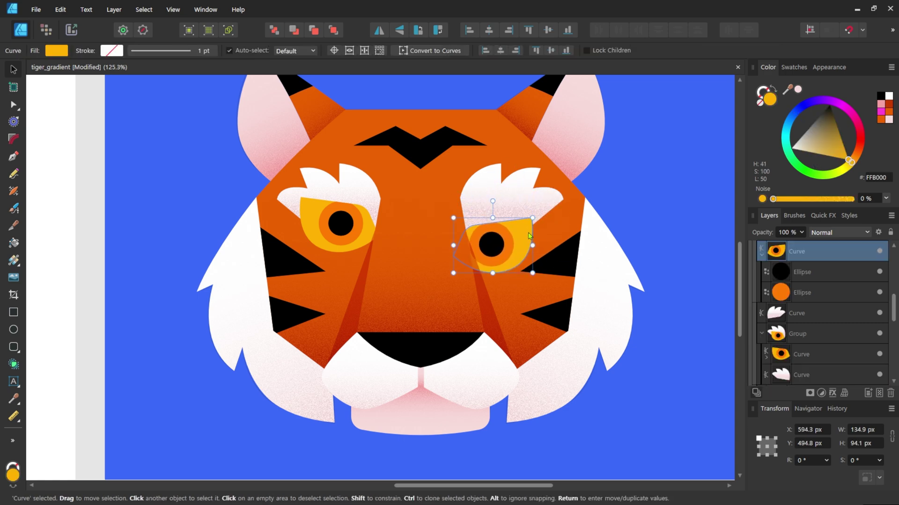
{"action": "key", "text": "ctrl+z"}
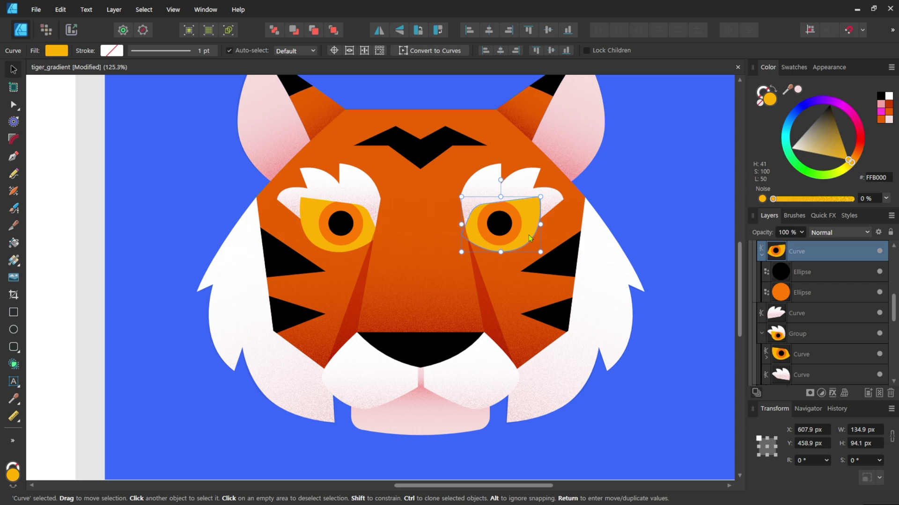
- Duplicate the yellow right eye shape, together with its nested iris and pupil, in place
{"action": "double_click", "coordinate": [499, 223]}
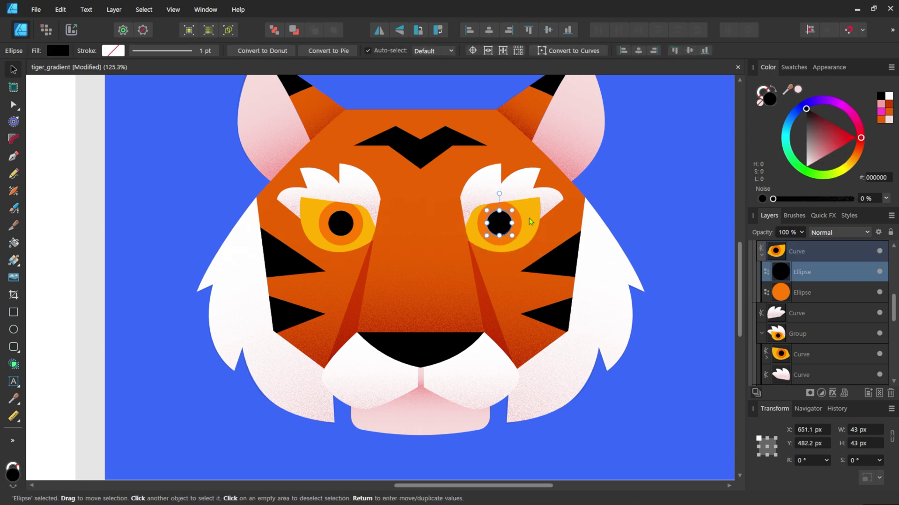
{"action": "key", "text": "a"}
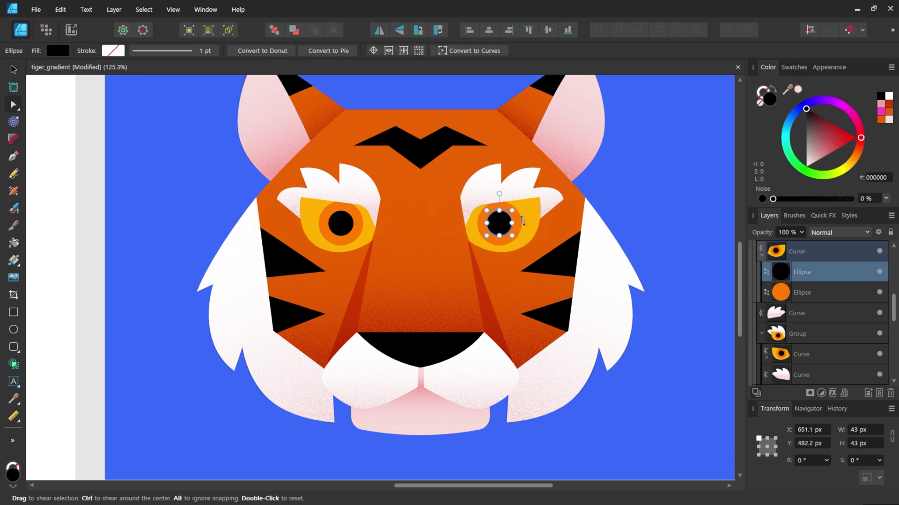
{"action": "left_click", "coordinate": [531, 220]}
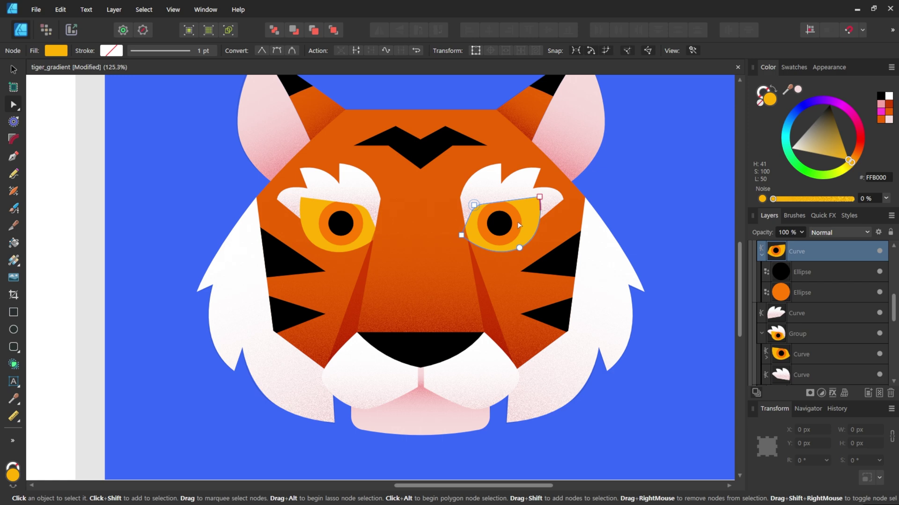
{"action": "left_click", "coordinate": [517, 221]}
{"action": "left_click", "coordinate": [506, 229]}
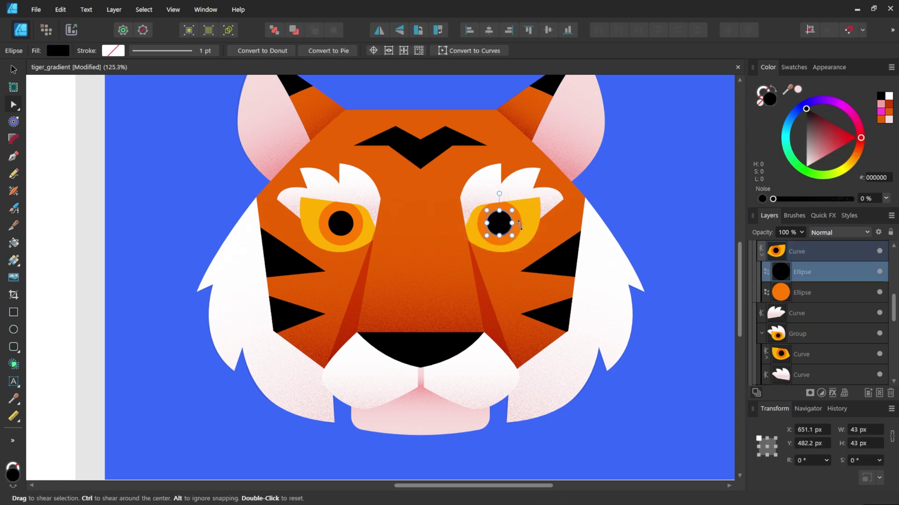
{"action": "left_click", "coordinate": [475, 230]}
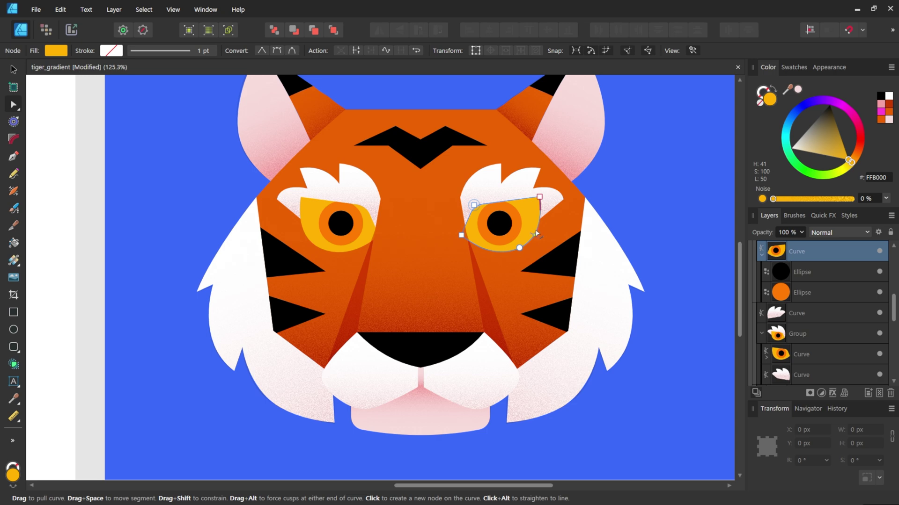
{"action": "key", "text": "ctrl+c"}
{"action": "key", "text": "ctrl+v"}
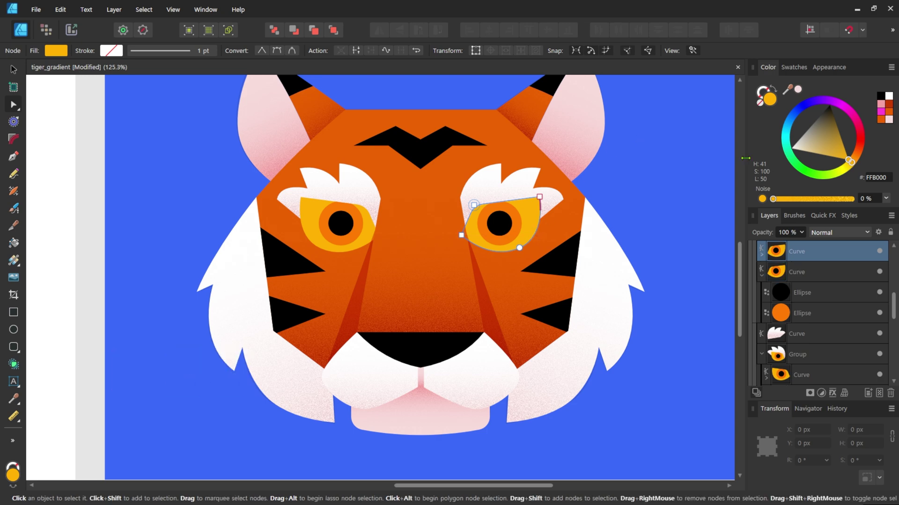
- Delete the orange iris and black pupil ellipses nested inside the duplicated right eye shape
{"action": "left_click", "coordinate": [761, 255]}
{"action": "left_click", "coordinate": [801, 292]}
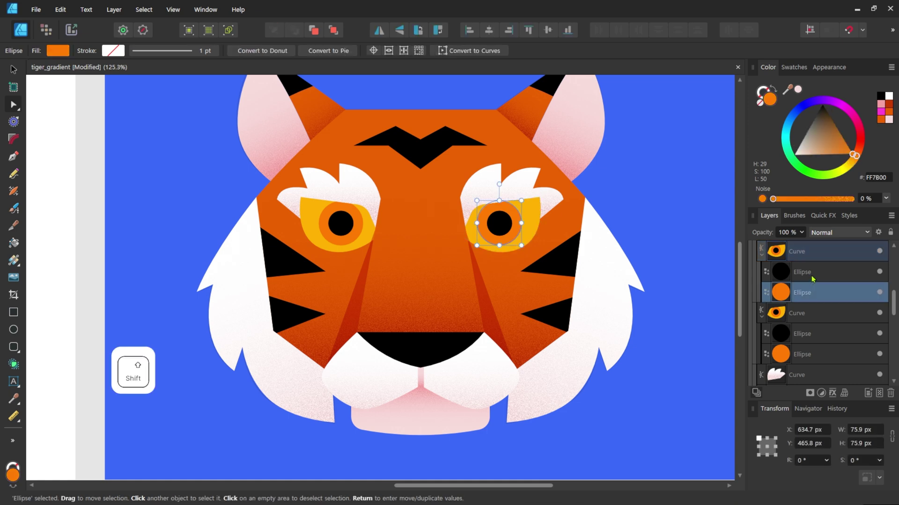
{"action": "left_click", "coordinate": [802, 272], "text": "shift"}
{"action": "left_click", "coordinate": [890, 397]}
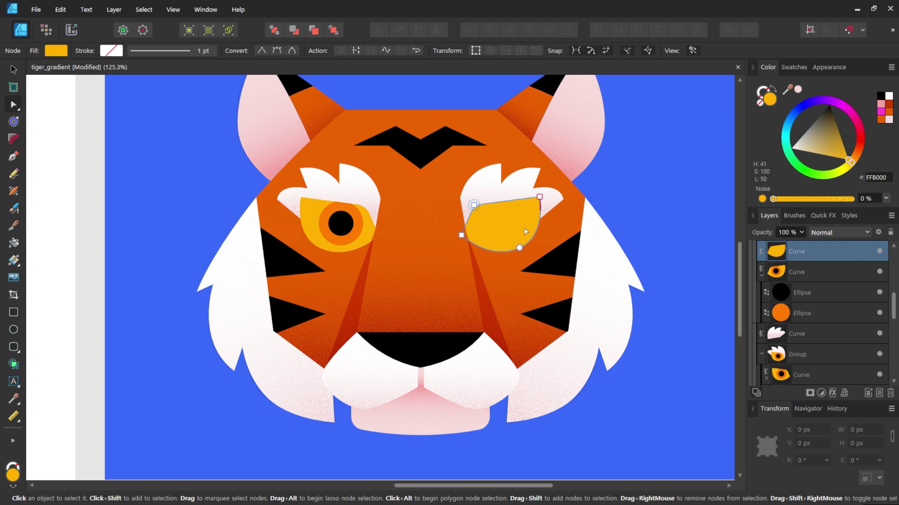
- Fill the duplicated right eye shape with a vertical linear gradient from yellow FFB000 at the lower end to orange E07600 at the upper end
{"action": "key", "text": "g"}
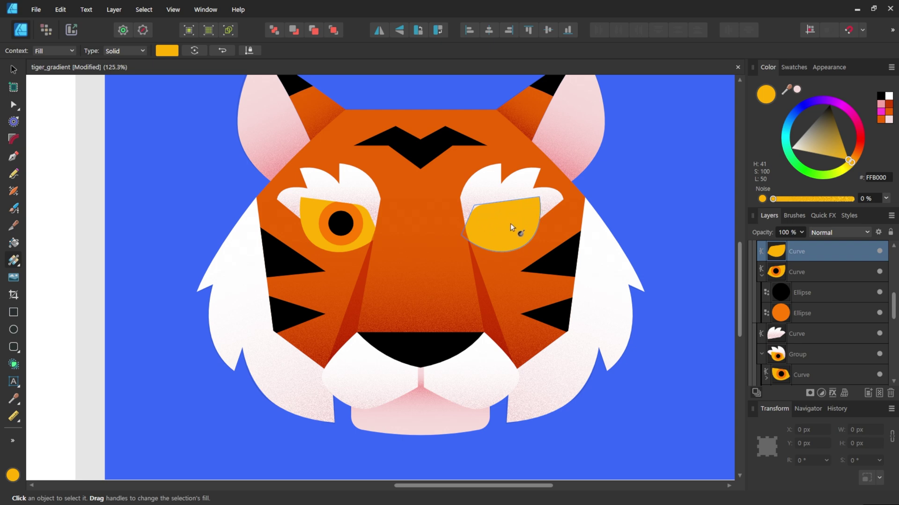
{"action": "left_click_drag", "start_coordinate": [508, 251], "coordinate": [506, 205]}
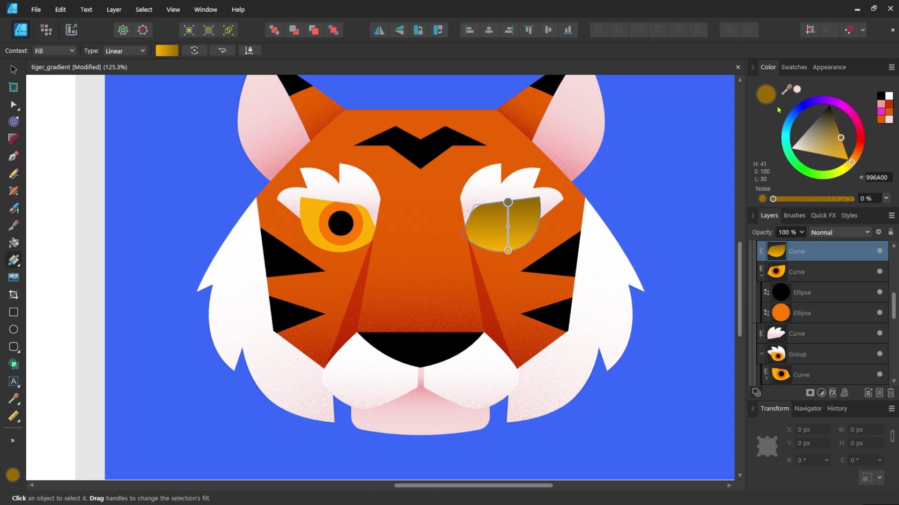
{"action": "left_click_drag", "start_coordinate": [786, 89], "coordinate": [370, 234]}
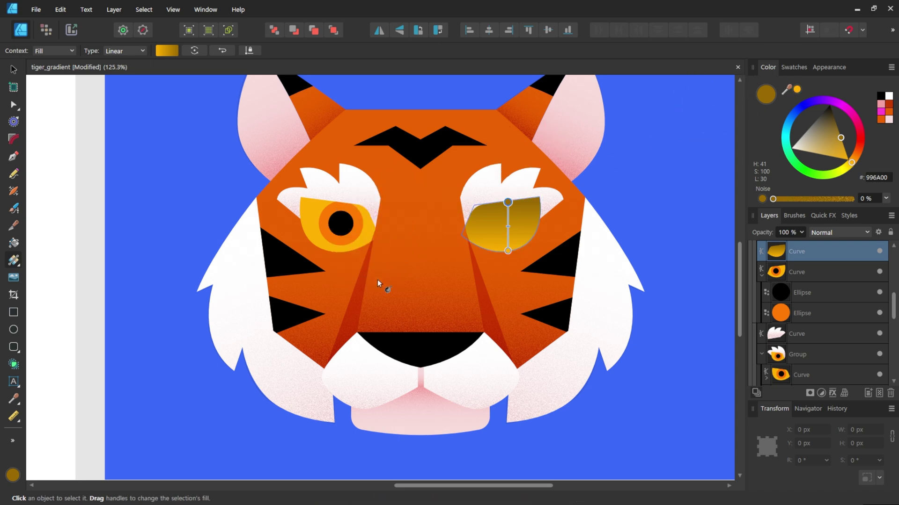
{"action": "left_click", "coordinate": [797, 89]}
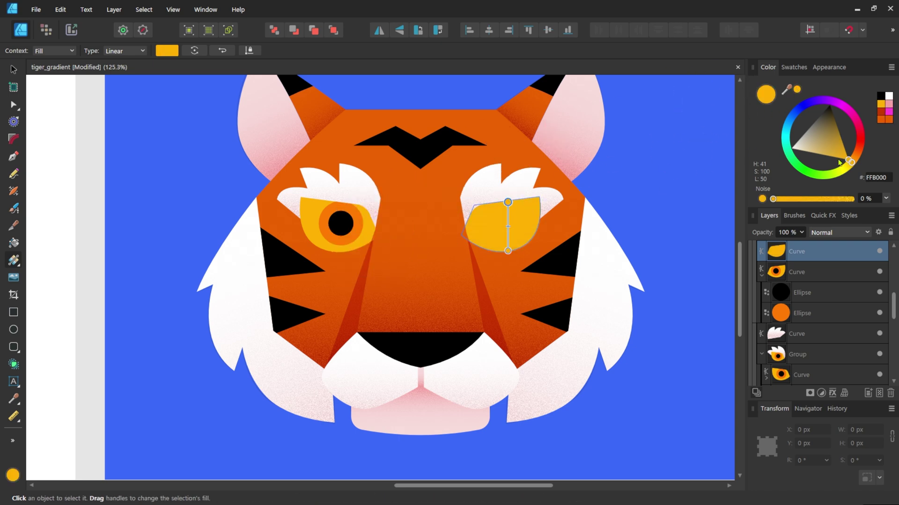
{"action": "left_click_drag", "start_coordinate": [852, 164], "coordinate": [849, 149]}
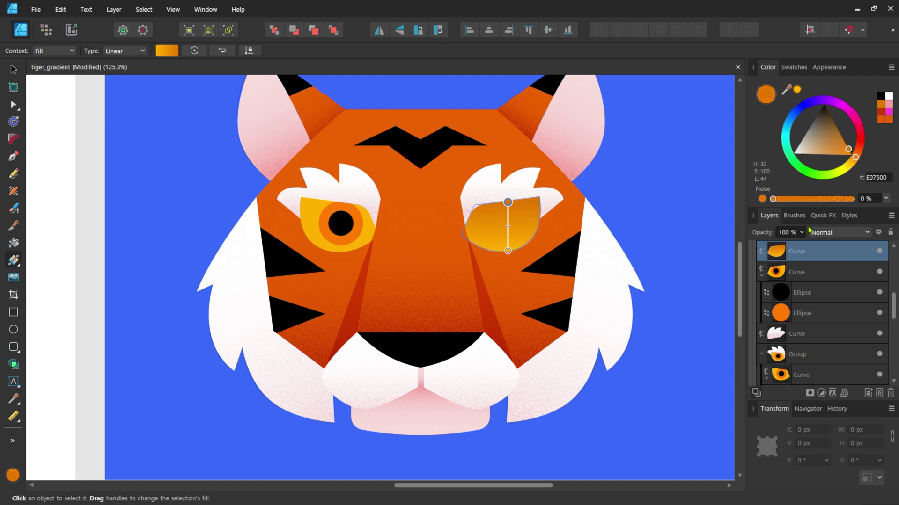
{"action": "left_click", "coordinate": [508, 251]}
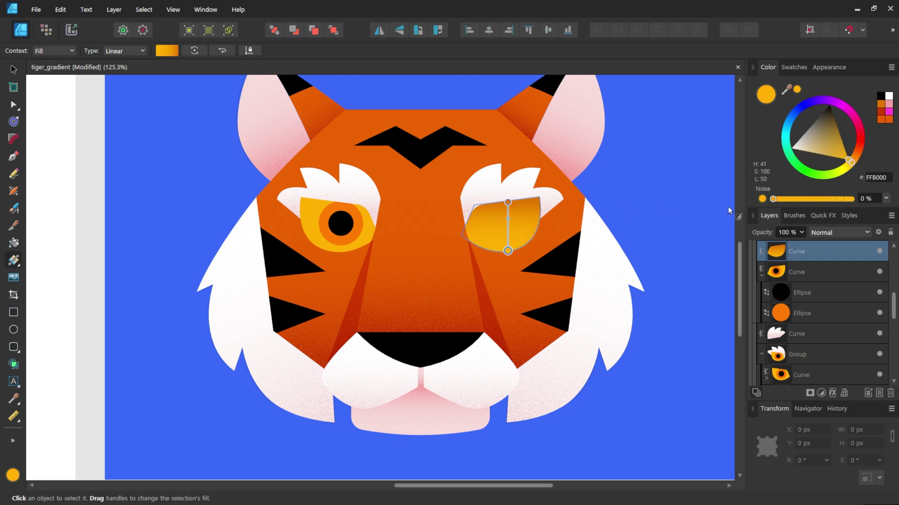
- Set the gradient eye shape's blend mode to Multiply and add 65% noise to its lower yellow stop
{"action": "left_click", "coordinate": [835, 234]}
{"action": "left_click", "coordinate": [829, 274]}
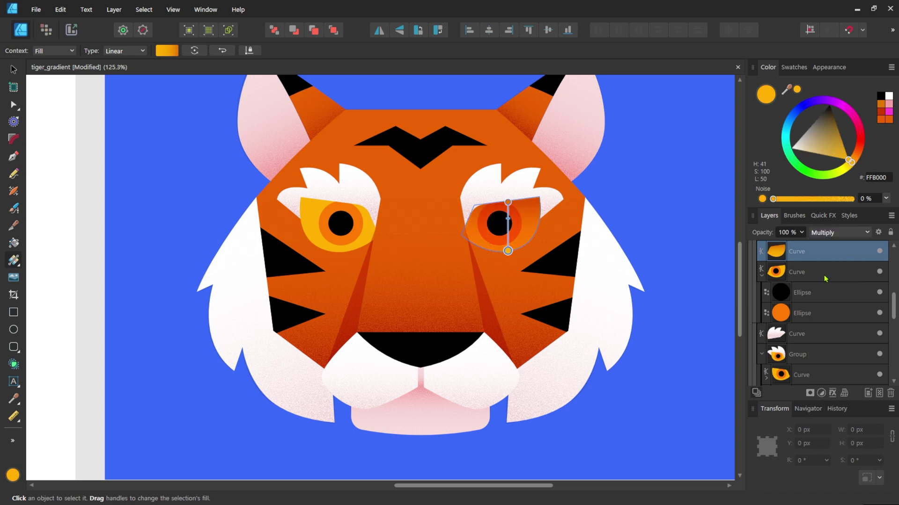
{"action": "left_click_drag", "start_coordinate": [773, 198], "coordinate": [823, 199]}
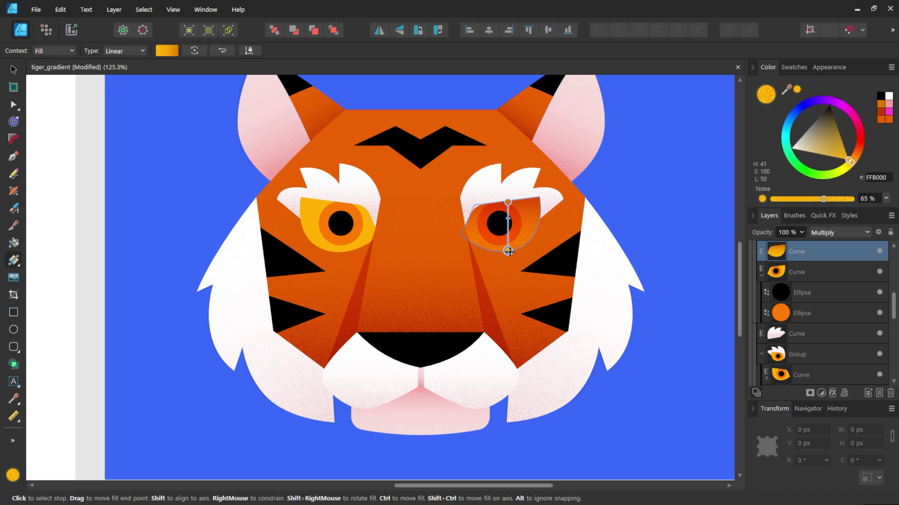
{"action": "left_click_drag", "start_coordinate": [508, 251], "coordinate": [510, 250]}
- Lower the gradient eye shape's opacity to 55% and shift the gradient's lower end slightly upward
{"action": "left_click", "coordinate": [801, 232]}
{"action": "left_click_drag", "start_coordinate": [800, 246], "coordinate": [766, 249]}
{"action": "mouse_move", "coordinate": [510, 250]}
{"action": "left_mouse_down"}
{"action": "mouse_move", "coordinate": [509, 221]}
{"action": "mouse_move", "coordinate": [511, 247]}
{"action": "left_mouse_up"}
- Change the eye gradient's lower stop to white FFFFFF, with its line nearly vertical, and add heavy noise to the upper orange stop
{"action": "double_click", "coordinate": [772, 97]}
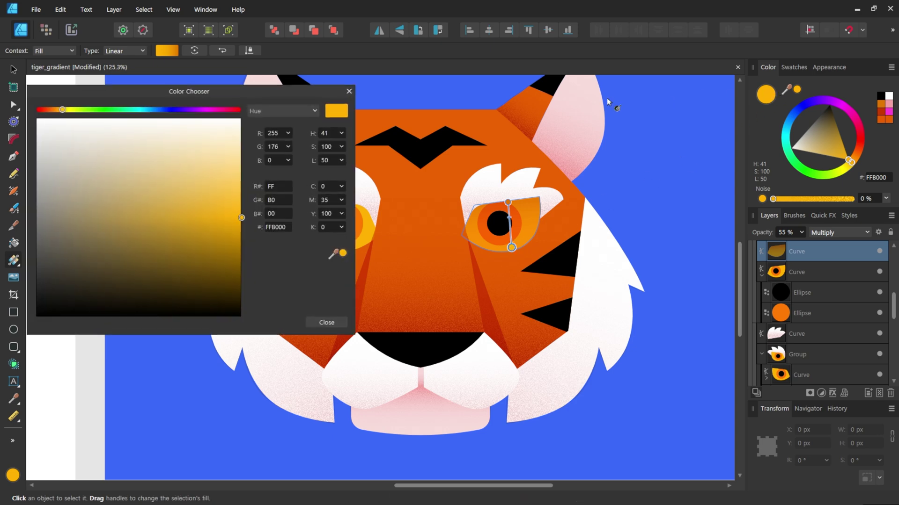
{"action": "left_click_drag", "start_coordinate": [88, 137], "coordinate": [36, 119]}
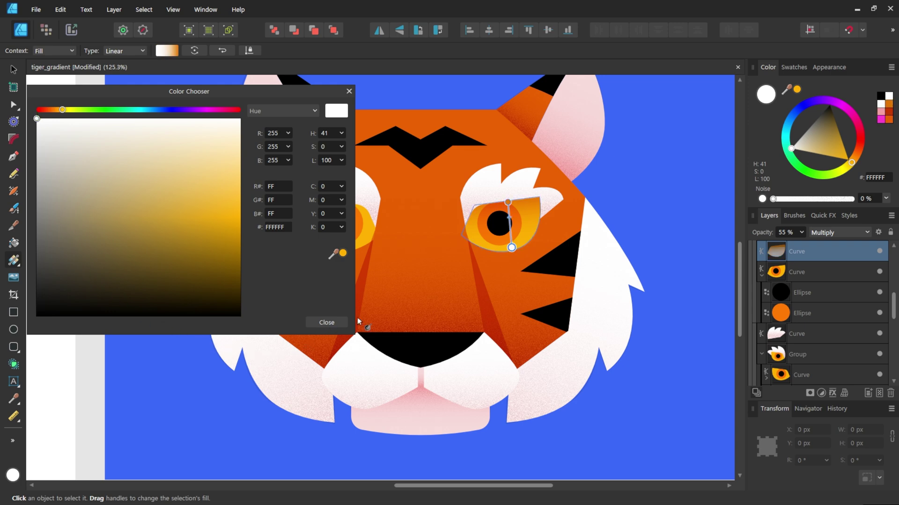
{"action": "left_click", "coordinate": [331, 324]}
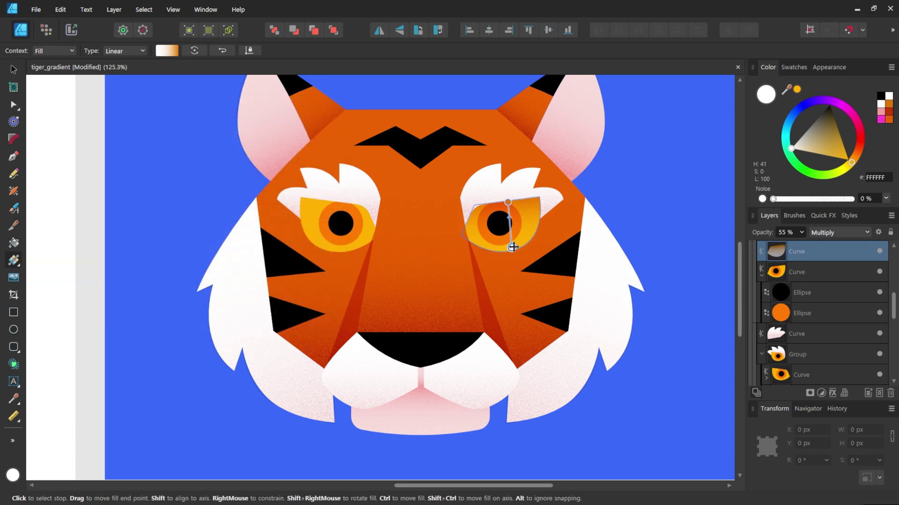
{"action": "left_click_drag", "start_coordinate": [512, 247], "coordinate": [509, 248]}
{"action": "left_click", "coordinate": [508, 202]}
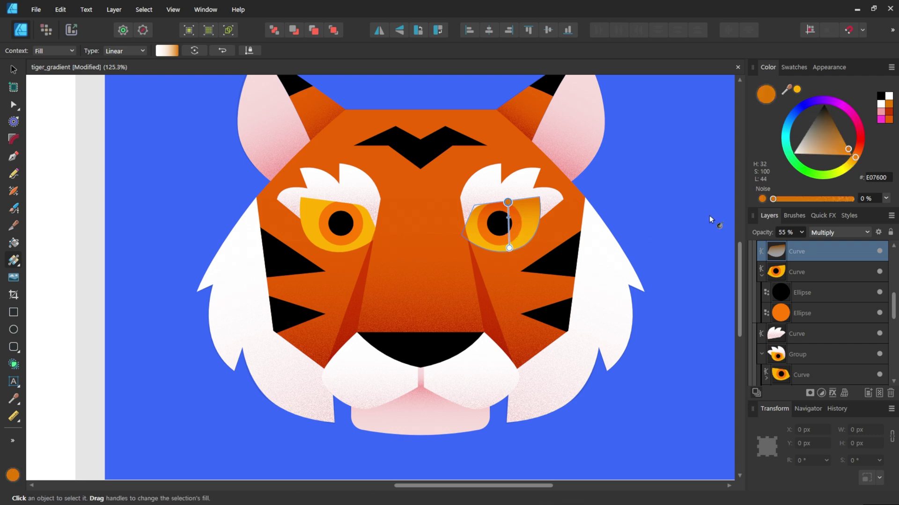
{"action": "left_click_drag", "start_coordinate": [772, 199], "coordinate": [848, 210]}
- Duplicate the yellow left eye shape with its nested iris and pupil in place
{"action": "key", "text": "a"}
{"action": "left_click", "coordinate": [311, 212]}
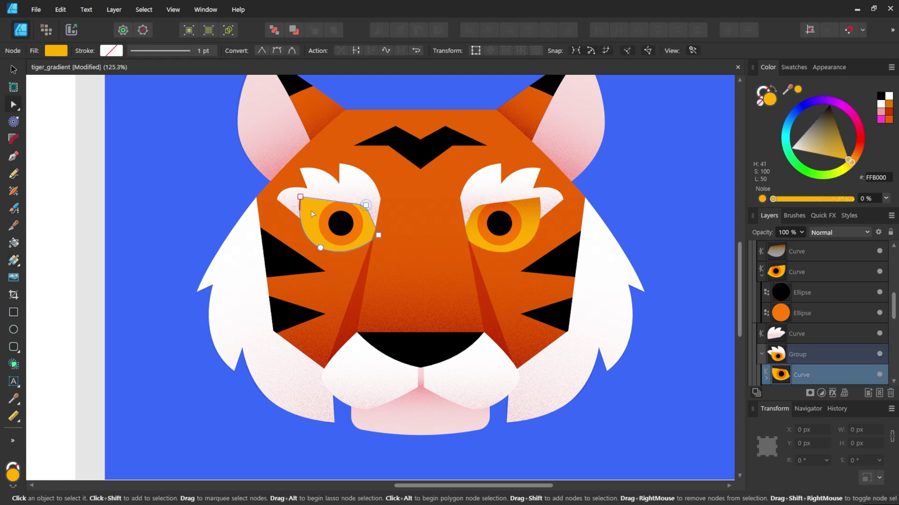
{"action": "key", "text": "ctrl+c"}
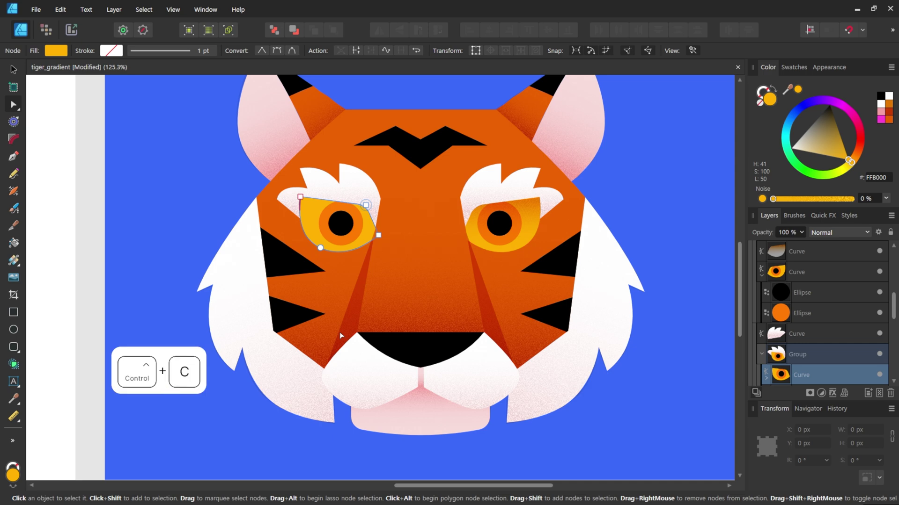
{"action": "key", "text": "ctrl+v"}
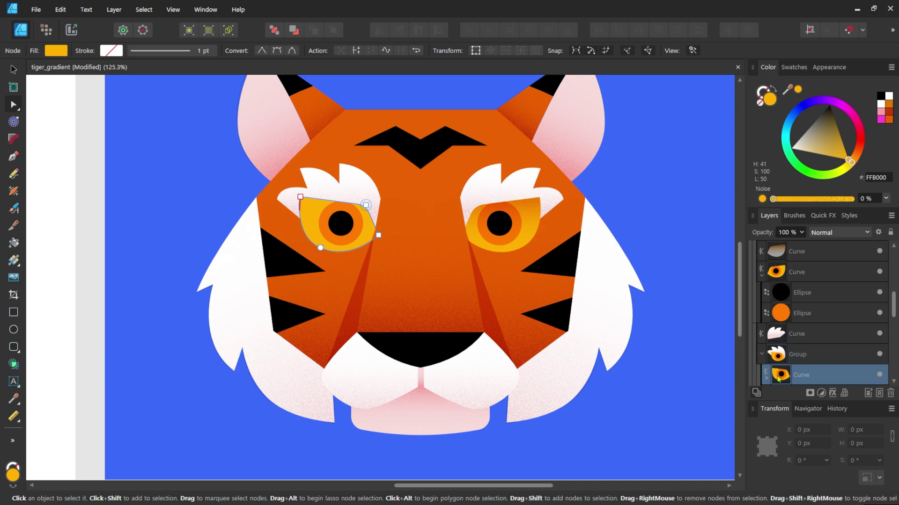
- Delete the orange iris and black pupil ellipses nested inside the duplicated left eye shape
{"action": "scroll", "coordinate": [764, 274], "scroll_direction": "down", "scroll_amount": 3}
{"action": "left_click", "coordinate": [764, 274]}
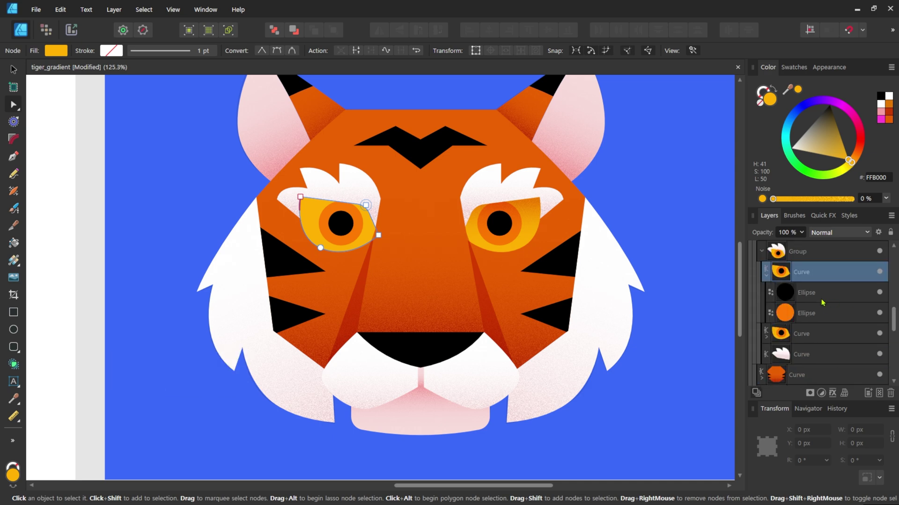
{"action": "left_click", "coordinate": [820, 318]}
{"action": "left_click", "coordinate": [824, 293], "text": "shift"}
{"action": "key", "text": "Delete"}
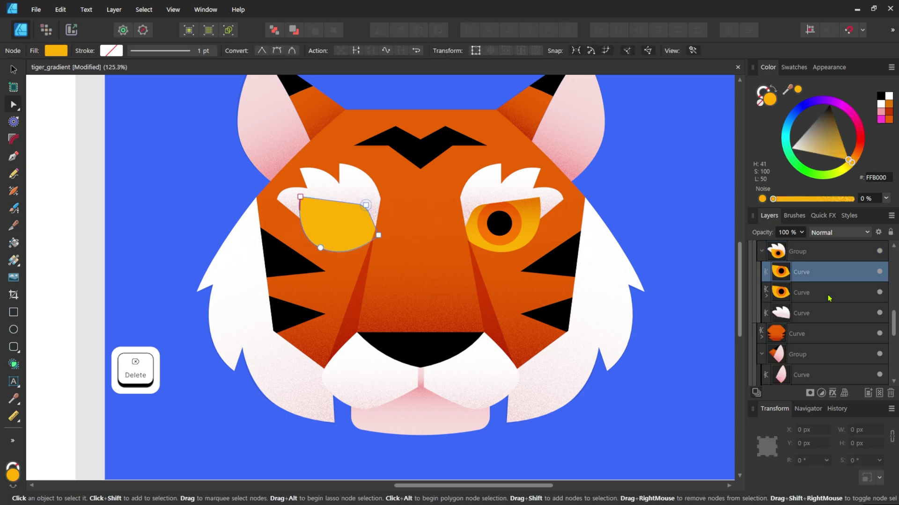
- Copy the right eye's Multiply gradient overlay style and paste it onto the plain yellow duplicate over the left eye
{"action": "left_click", "coordinate": [531, 209]}
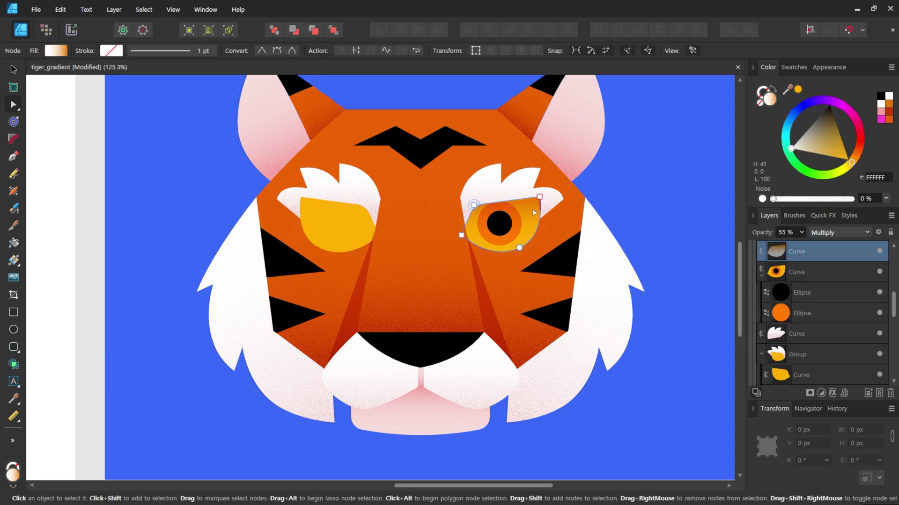
{"action": "key", "text": "ctrl+c"}
{"action": "left_click", "coordinate": [341, 225]}
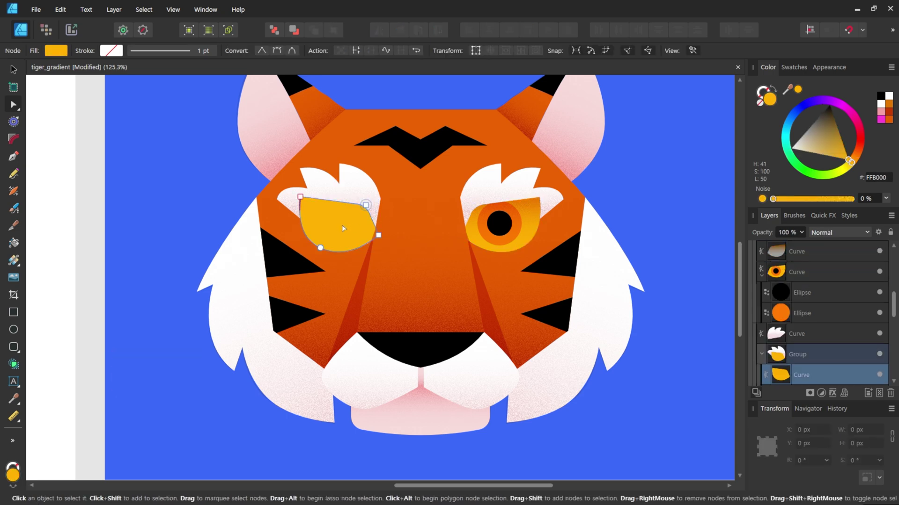
{"action": "key", "text": "ctrl+shift+v"}
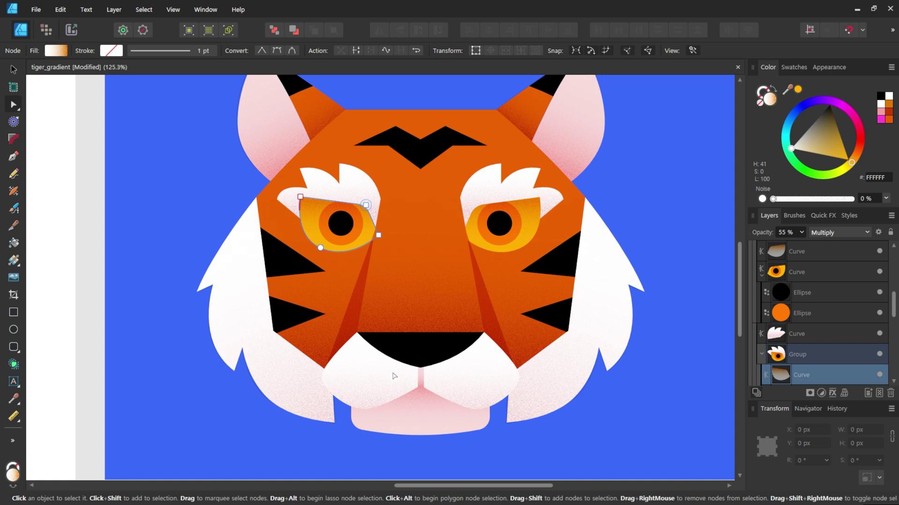
- Add 64% noise to the blue background rectangle's fill and clear the selection
{"action": "left_click", "coordinate": [631, 182]}
{"action": "key", "text": "ctrl+0"}
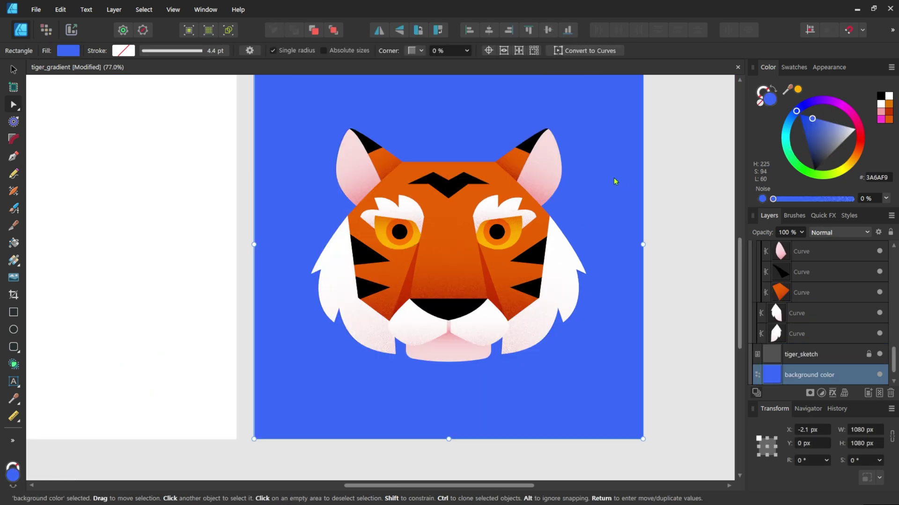
{"action": "key", "text": "z"}
{"action": "left_click_drag", "start_coordinate": [612, 177], "coordinate": [536, 241]}
{"action": "key", "text": "space"}
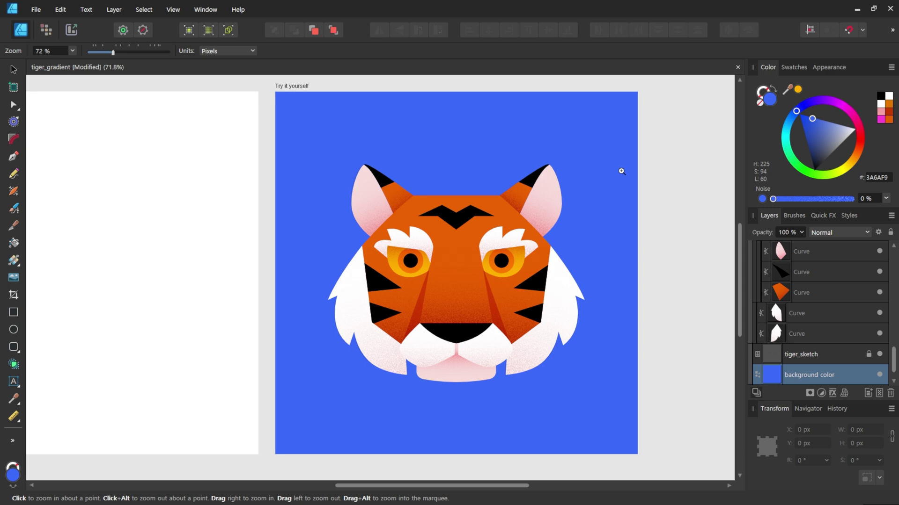
{"action": "key", "text": "v"}
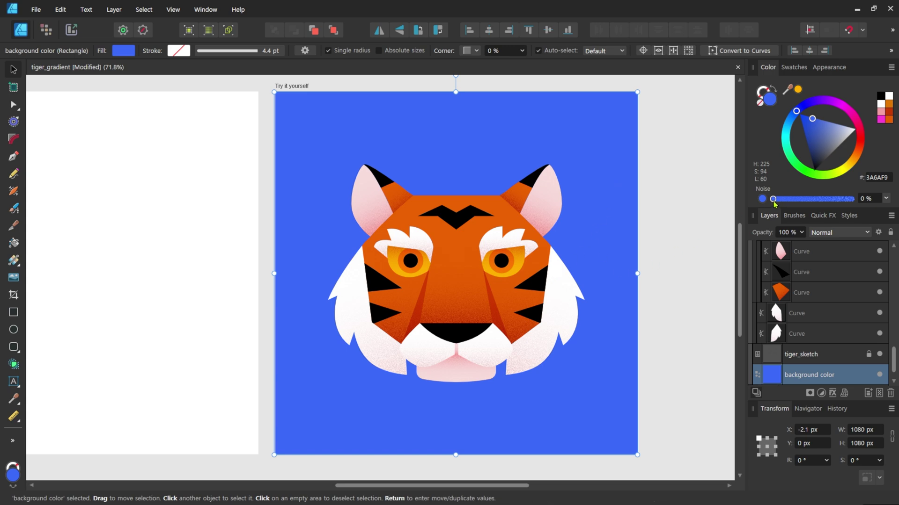
{"action": "left_click_drag", "start_coordinate": [773, 201], "coordinate": [823, 199]}
{"action": "left_click", "coordinate": [681, 234]}
- Collapse the expanded right eye layer and the tiger face group in the layer list
{"action": "scroll", "coordinate": [866, 305], "scroll_direction": "up", "scroll_amount": 3}
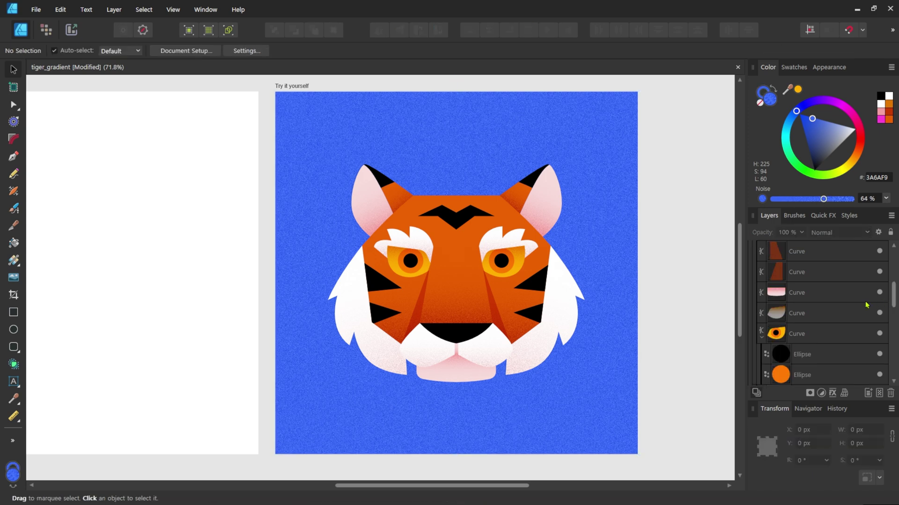
{"action": "left_click", "coordinate": [761, 338]}
{"action": "left_click_drag", "start_coordinate": [892, 297], "coordinate": [892, 255]}
{"action": "left_click", "coordinate": [757, 277]}
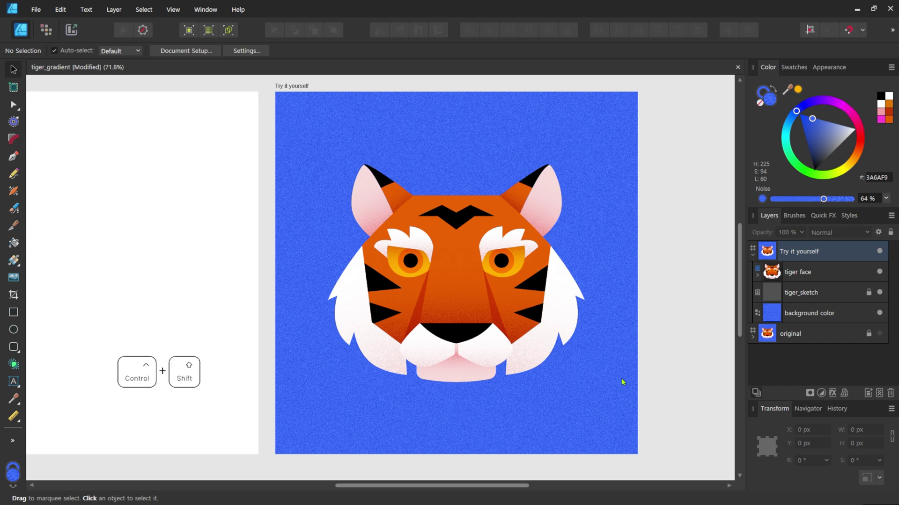
- Save the document as a new Affinity file named tiger_gradient_class in the current folder
{"action": "key", "text": "ctrl+shift+s"}
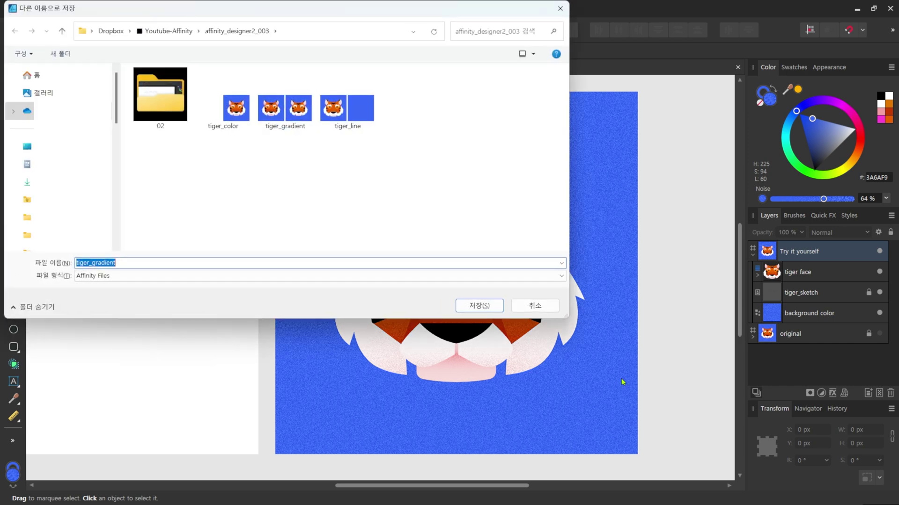
{"action": "key", "text": "End"}
{"action": "type", "text": "_class"}
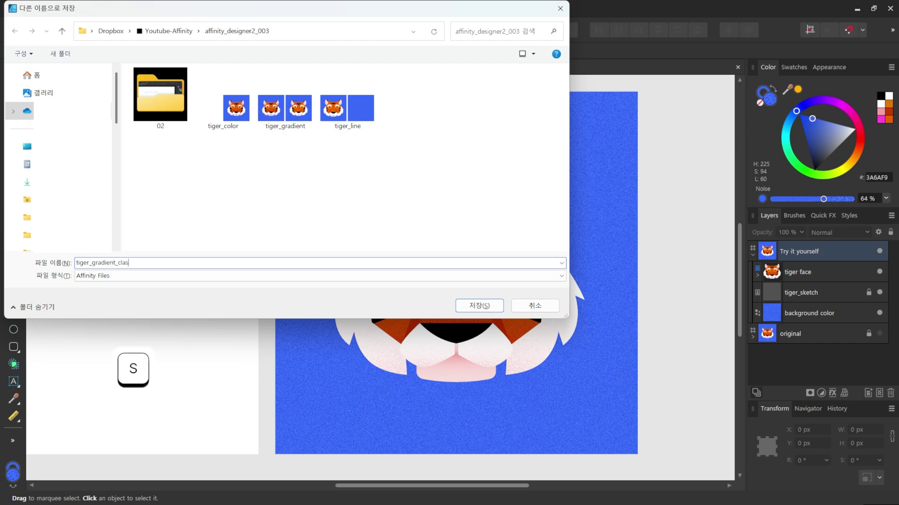
{"action": "left_click", "coordinate": [473, 306]}
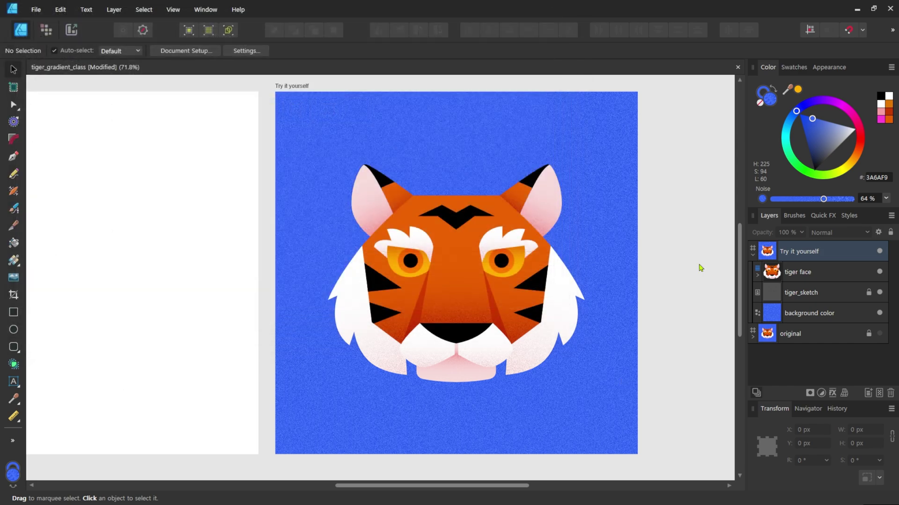
- Delete the blue background color rectangle behind the tiger face and clear the selection
{"action": "left_click", "coordinate": [618, 255]}
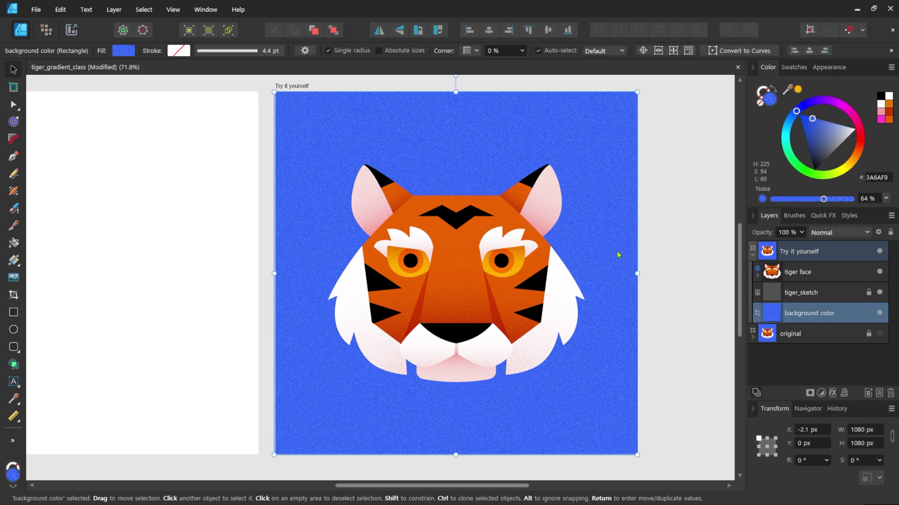
{"action": "key", "text": "Delete"}
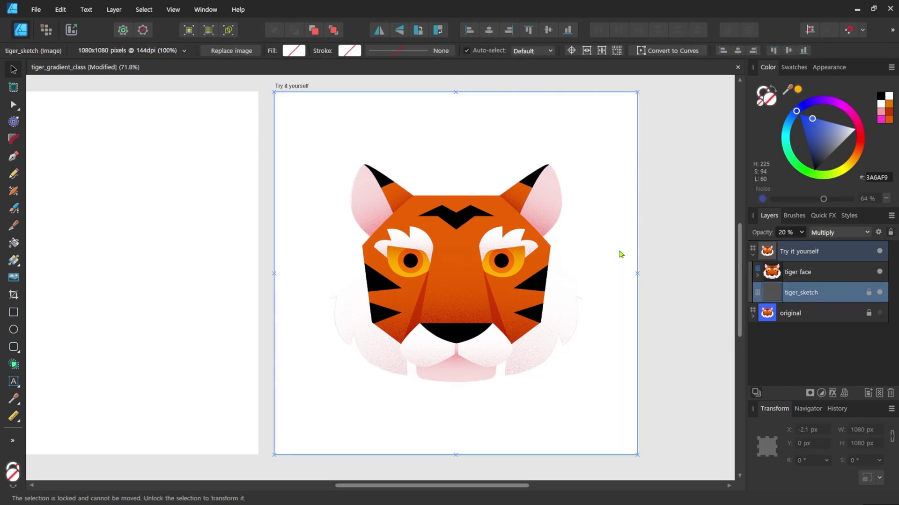
{"action": "left_click", "coordinate": [667, 249]}
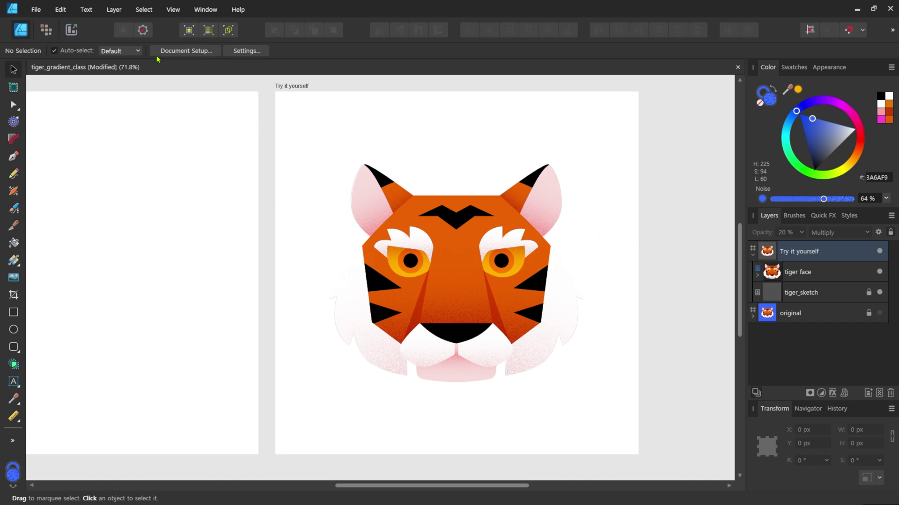
- Enable Transparent Background in the document's color setup
{"action": "left_click", "coordinate": [181, 52]}
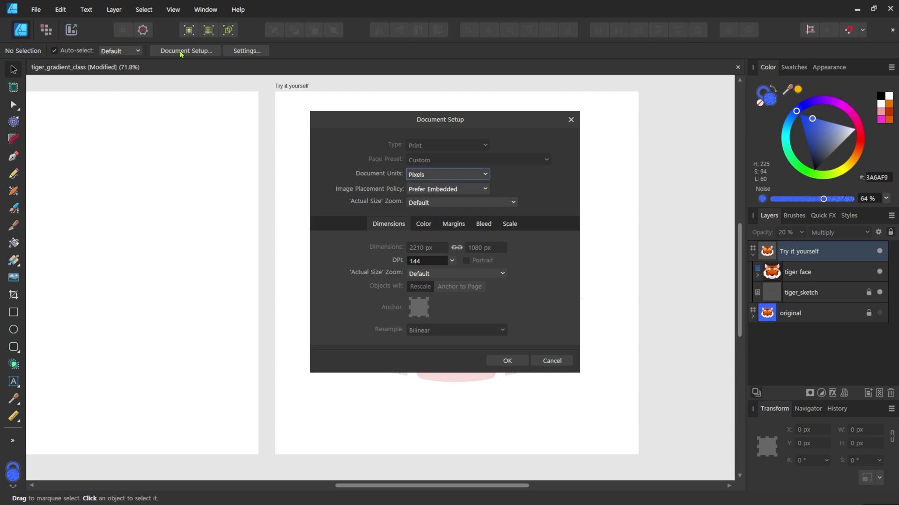
{"action": "left_click", "coordinate": [423, 223]}
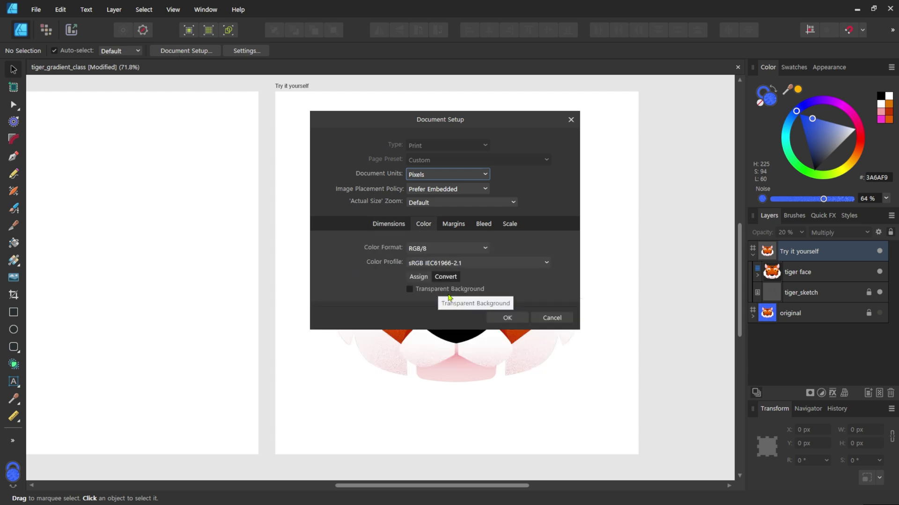
{"action": "left_click", "coordinate": [410, 289]}
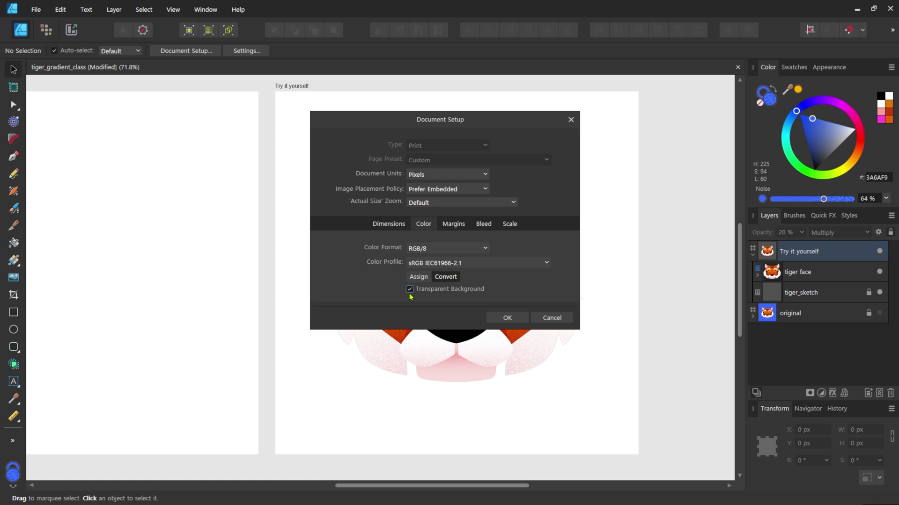
{"action": "left_click", "coordinate": [508, 318]}
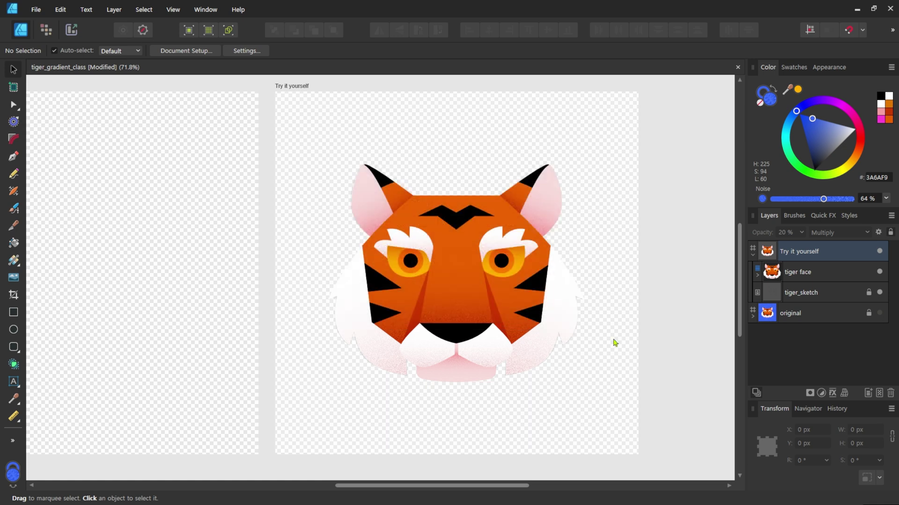
- View the PNG export settings for the Try it yourself artboard and close them without exporting
{"action": "left_click", "coordinate": [35, 10]}
{"action": "left_click", "coordinate": [101, 234]}
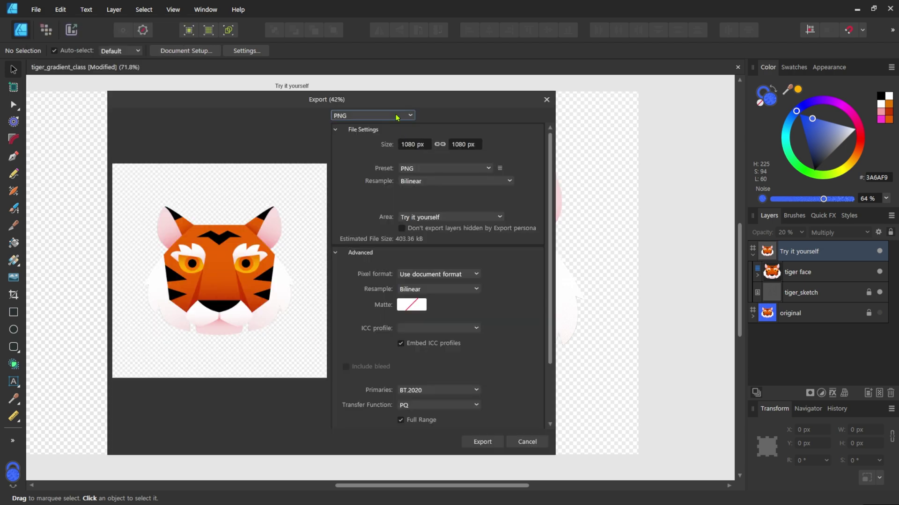
{"action": "left_click", "coordinate": [546, 100]}
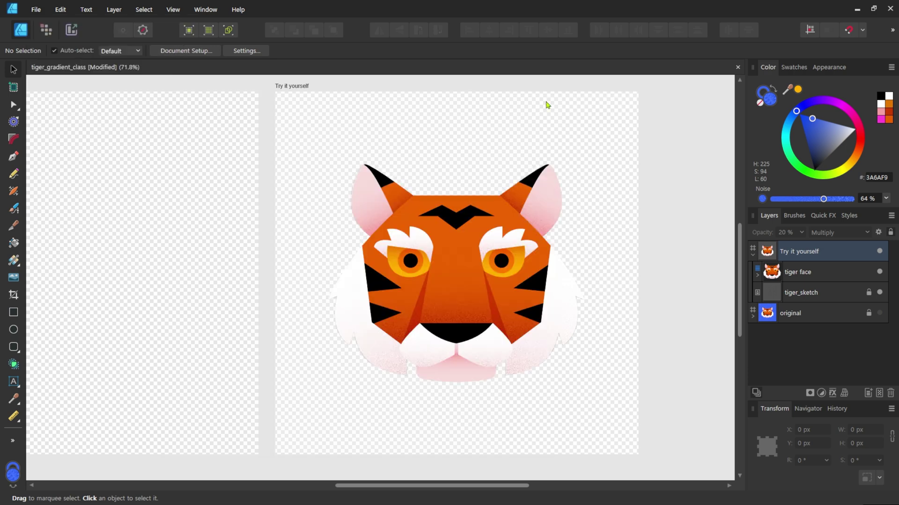
- Undo the change to a transparent document background
{"action": "key", "text": "ctrl+z"}
{"action": "key", "text": "ctrl+z"}
{"action": "key", "text": "ctrl+z"}
{"action": "key", "text": "ctrl+z"}
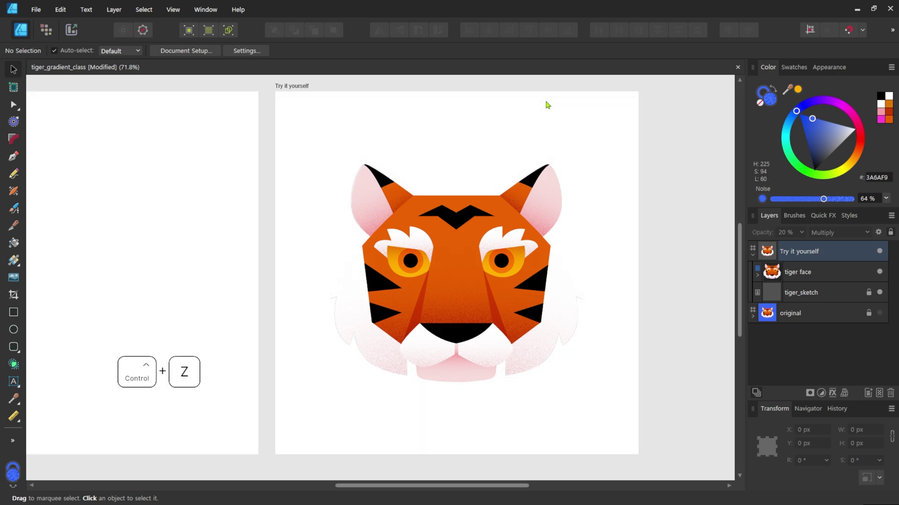